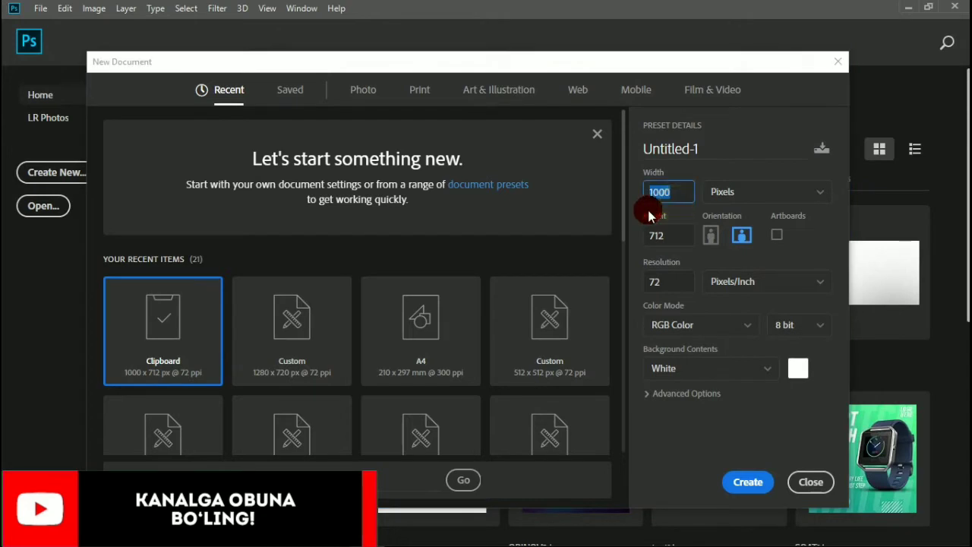
# Create a 1280 × 720 pixel document at 300 pixels/inch with a white background, and activate the Move tool.
pyautogui.write('1')
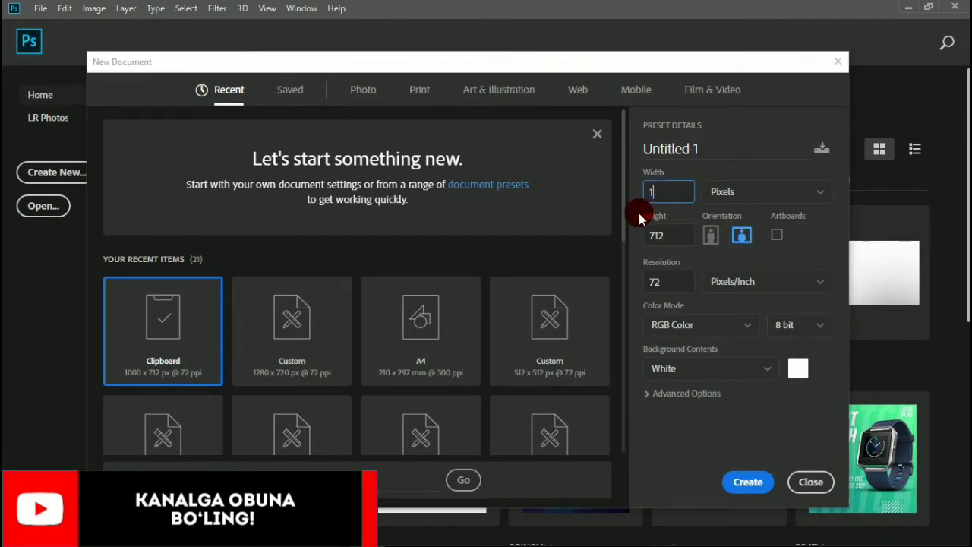
pyautogui.write('280')
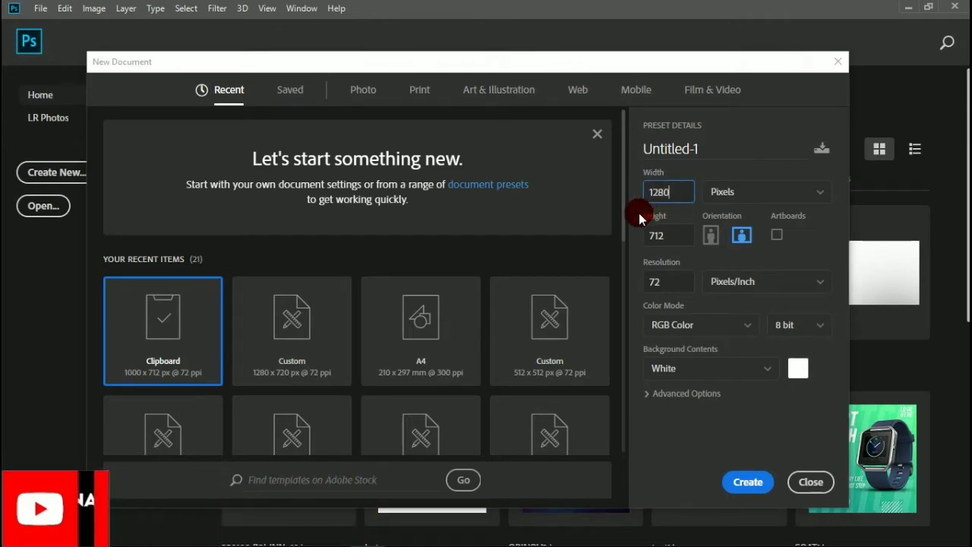
pyautogui.click(677, 235)
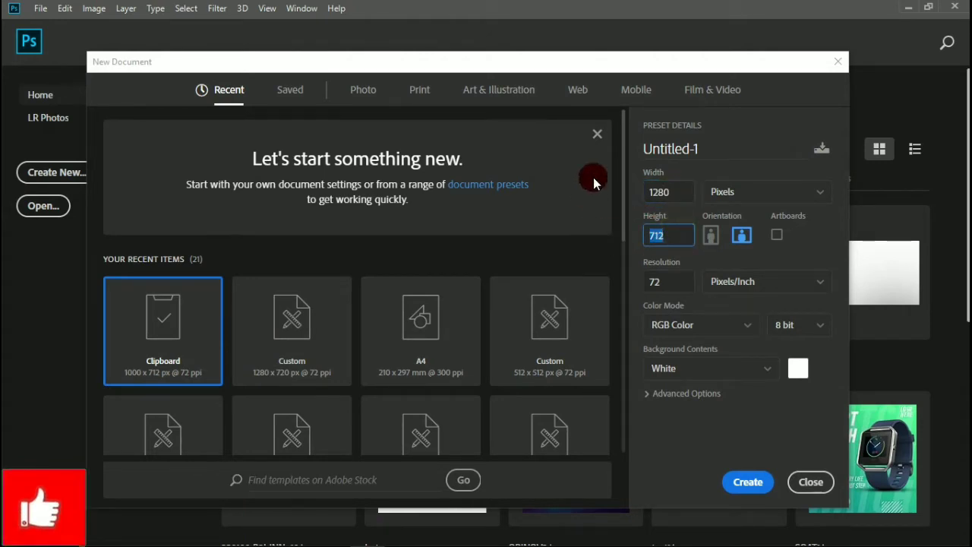
pyautogui.write('720')
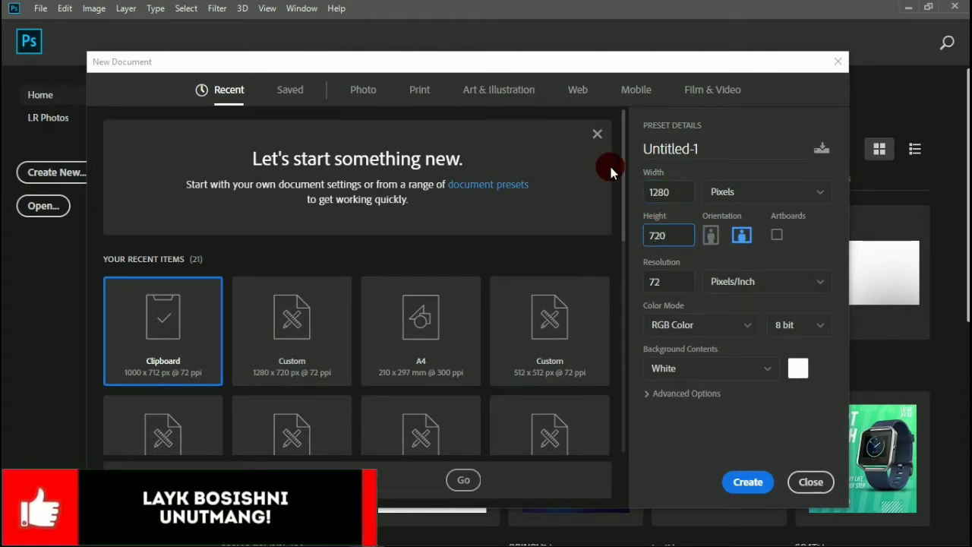
pyautogui.click(674, 280)
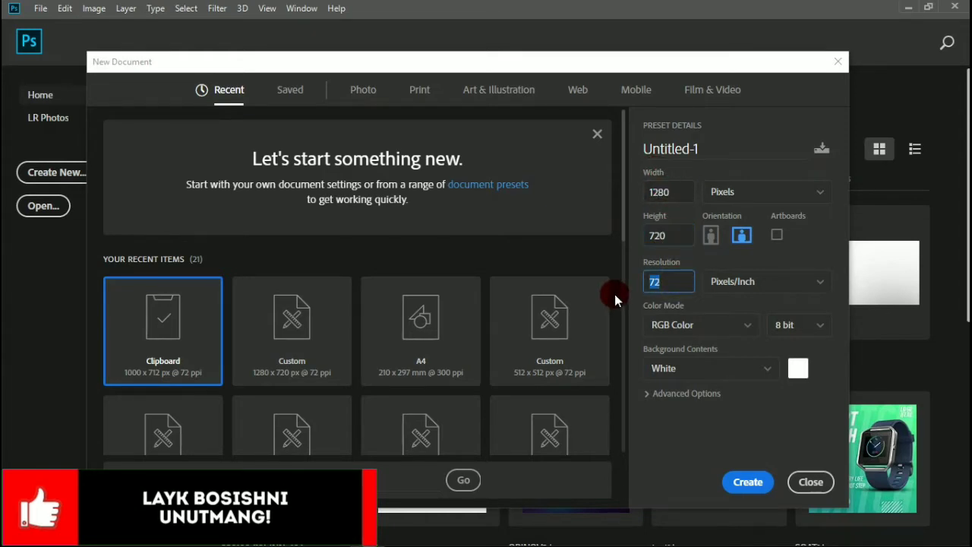
pyautogui.write('300')
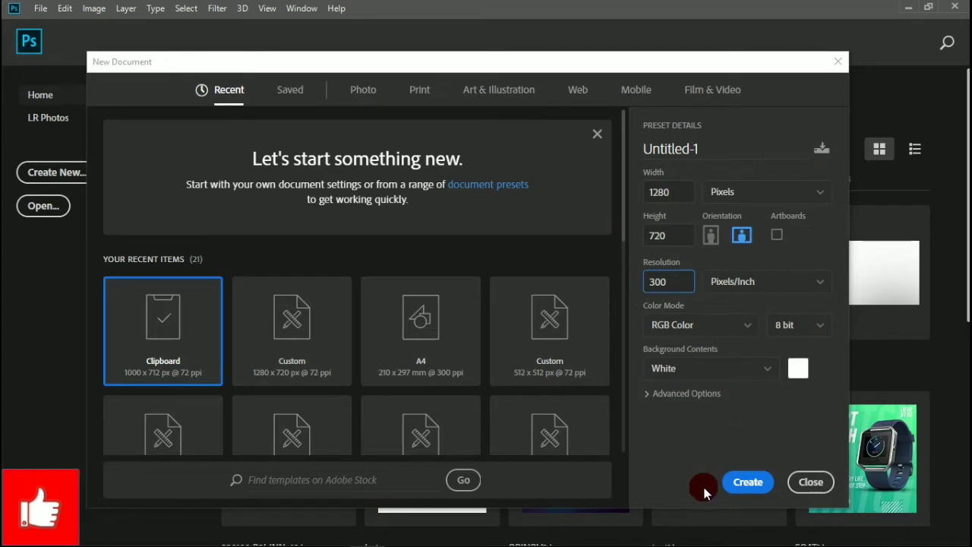
pyautogui.click(735, 486)
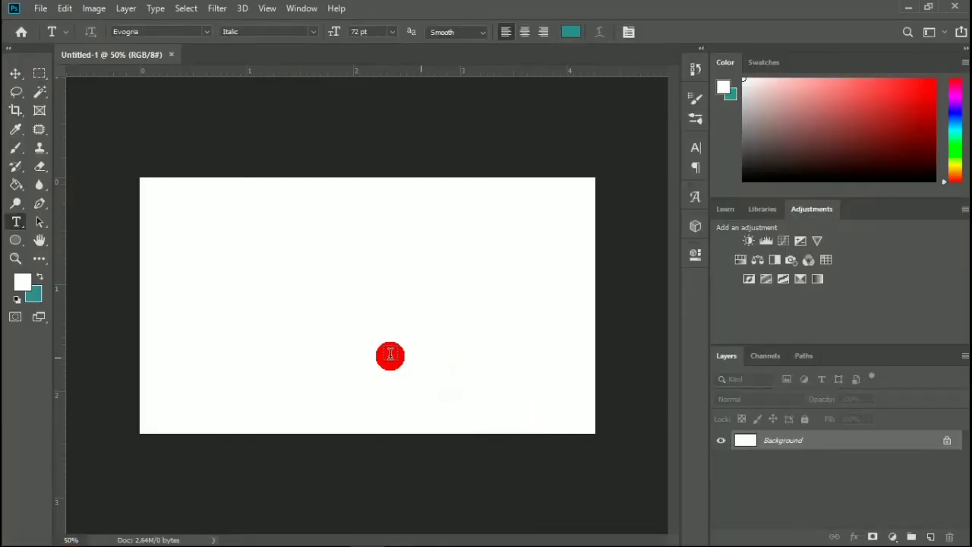
pyautogui.scroll(1, 282, 312)
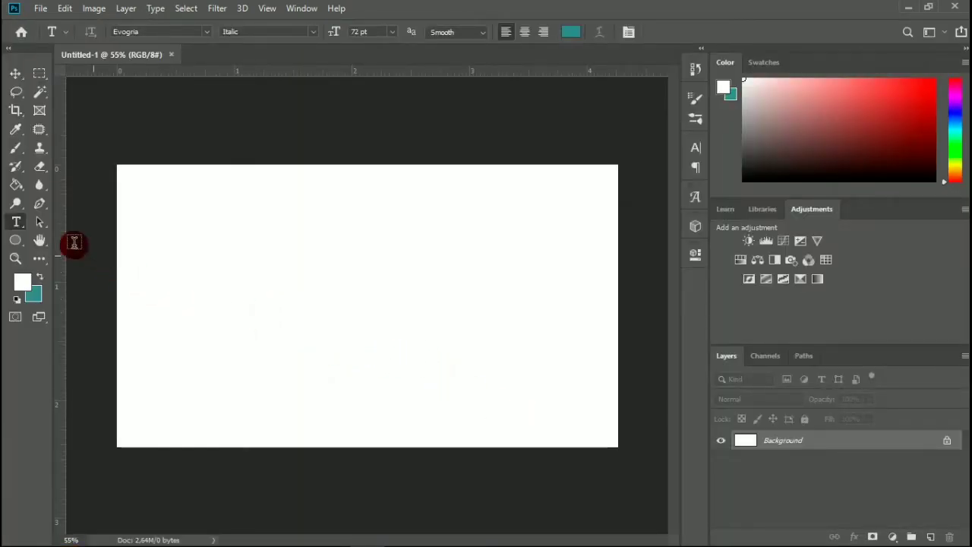
pyautogui.click(16, 73)
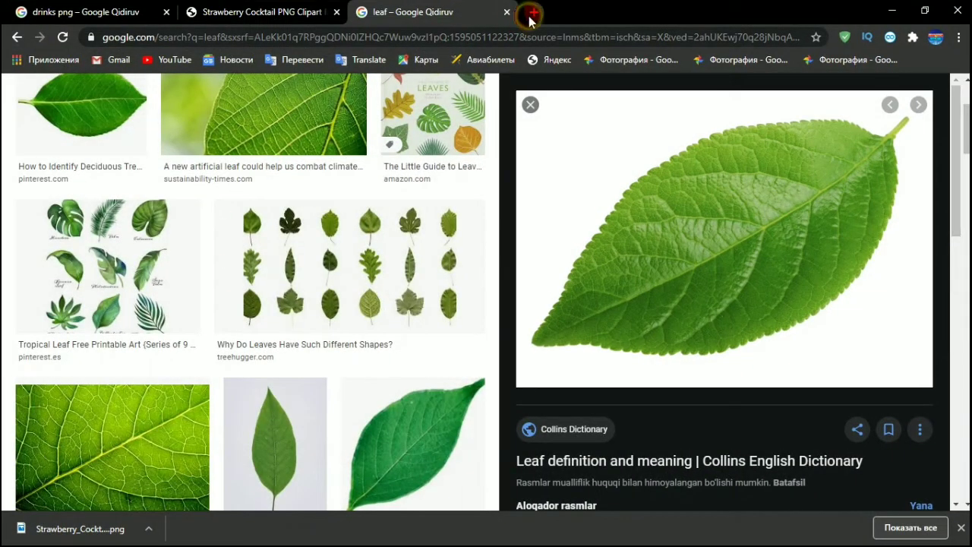
# Switch to Chrome and run a Google image search for "background technology" in a new tab.
pyautogui.click(534, 12)
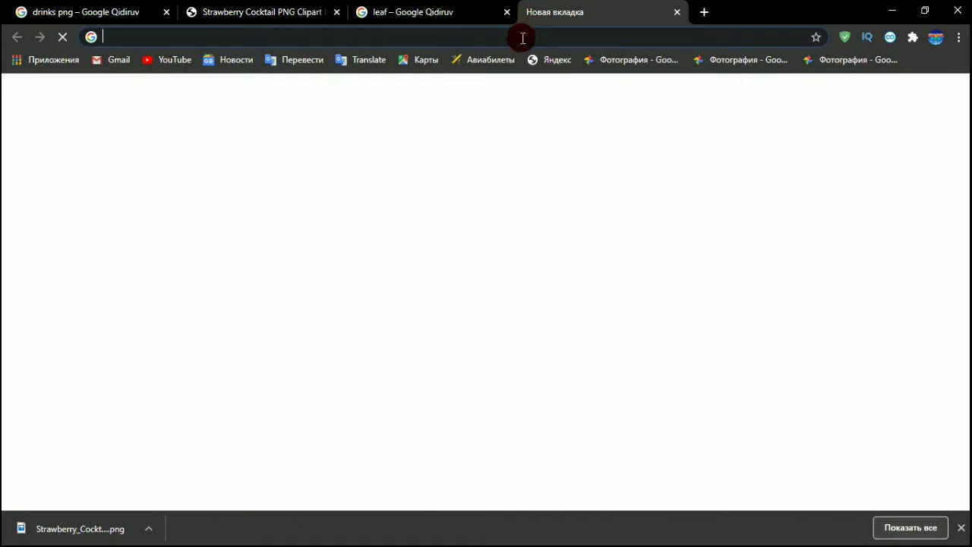
pyautogui.click(523, 37)
pyautogui.write('BACK')
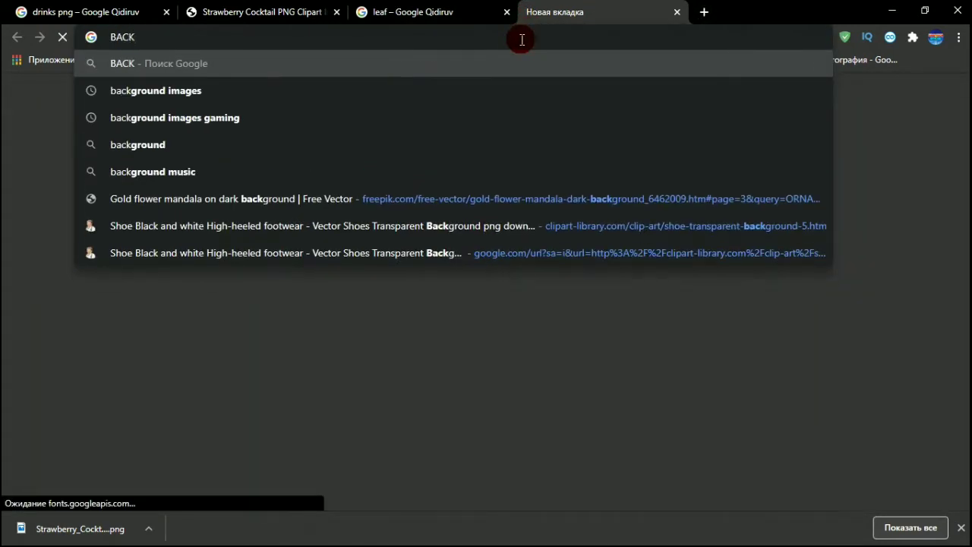
pyautogui.press('Down')
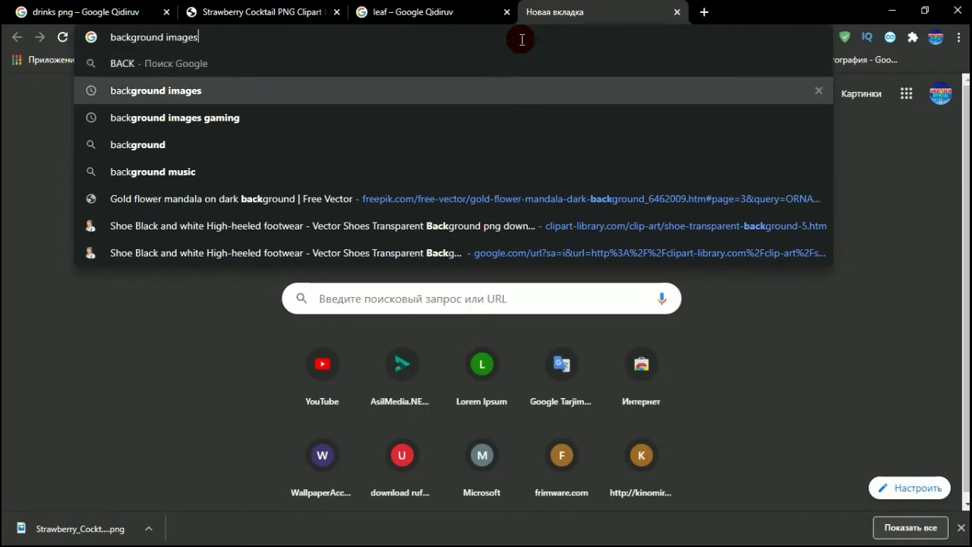
pyautogui.press('BackSpace')
pyautogui.press('BackSpace')
pyautogui.press('BackSpace')
pyautogui.press('BackSpace')
pyautogui.press('BackSpace')
pyautogui.press('BackSpace')
pyautogui.press('BackSpace')
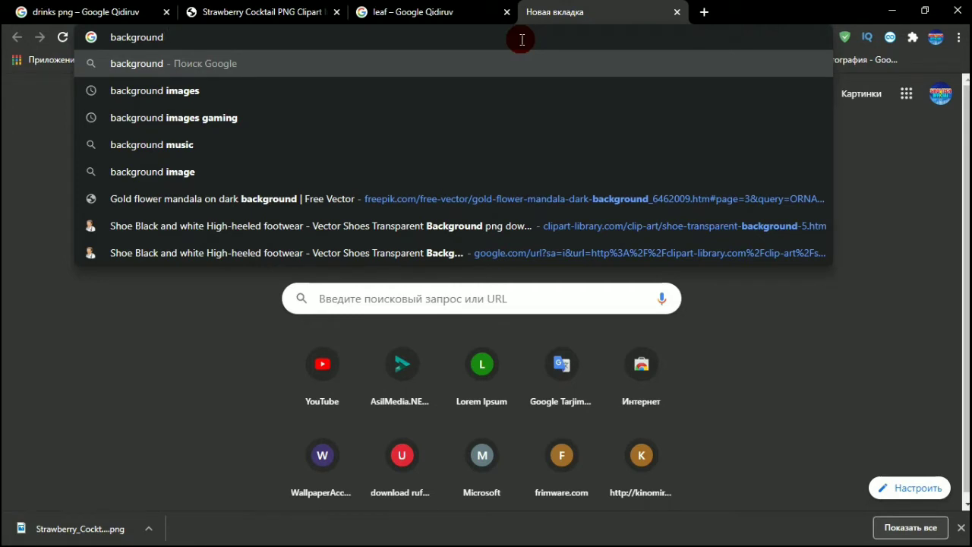
pyautogui.write('TEX')
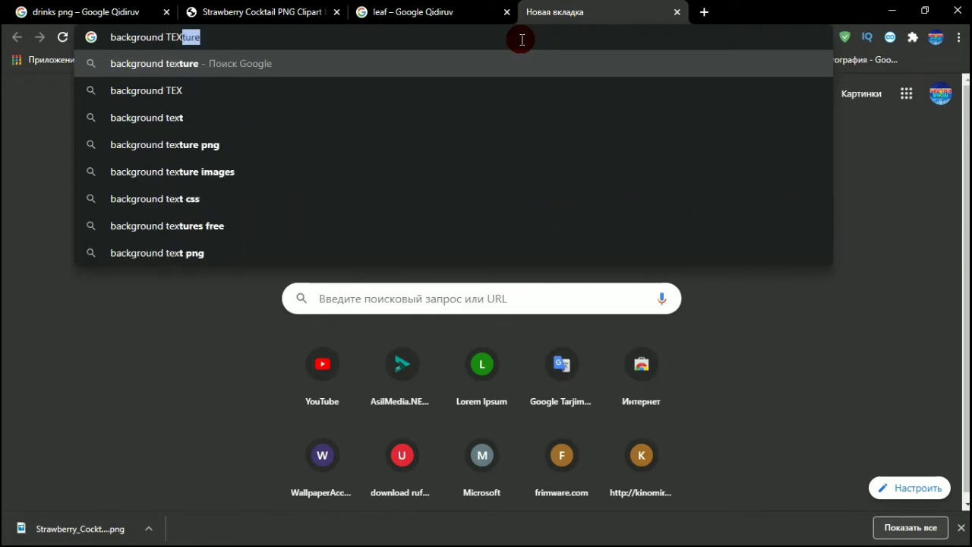
pyautogui.press('BackSpace')
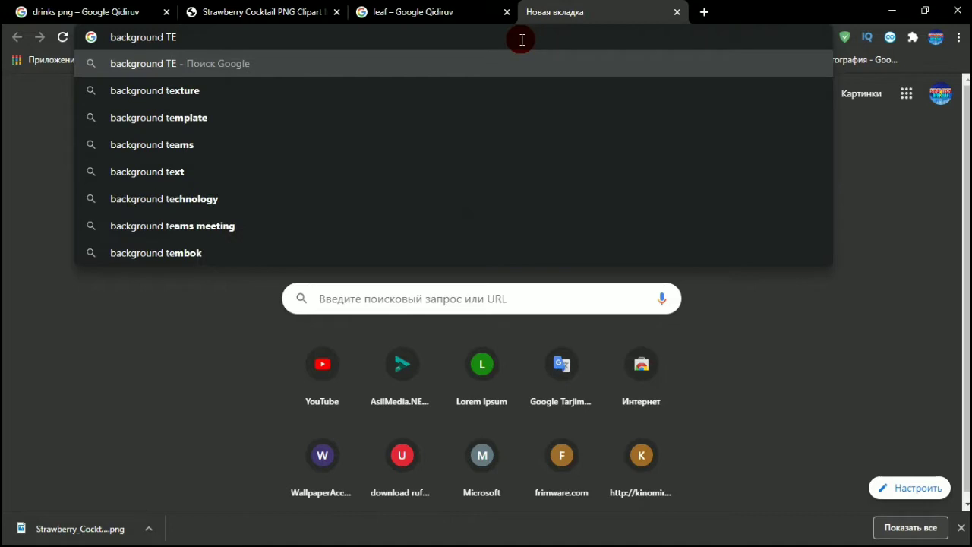
pyautogui.write('CH')
pyautogui.press('Return')
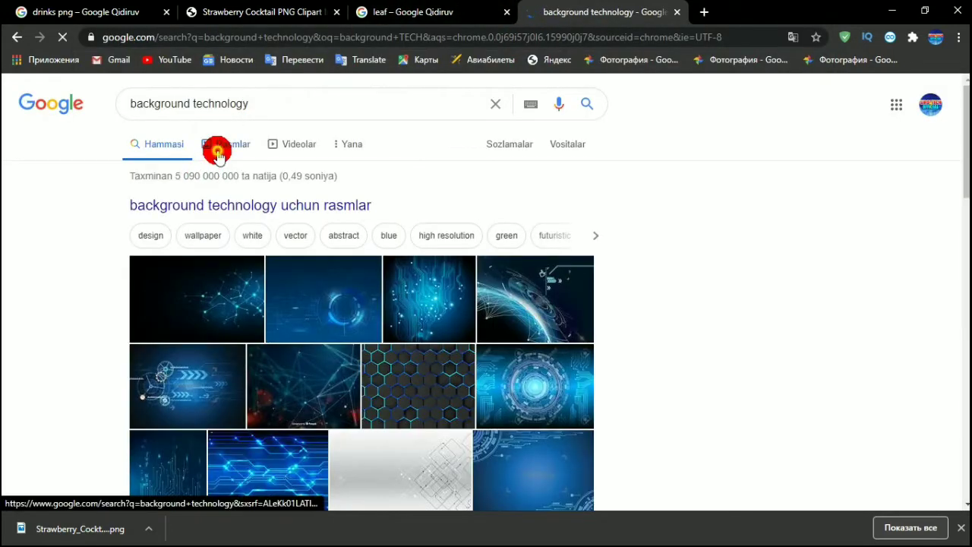
pyautogui.click(216, 149)
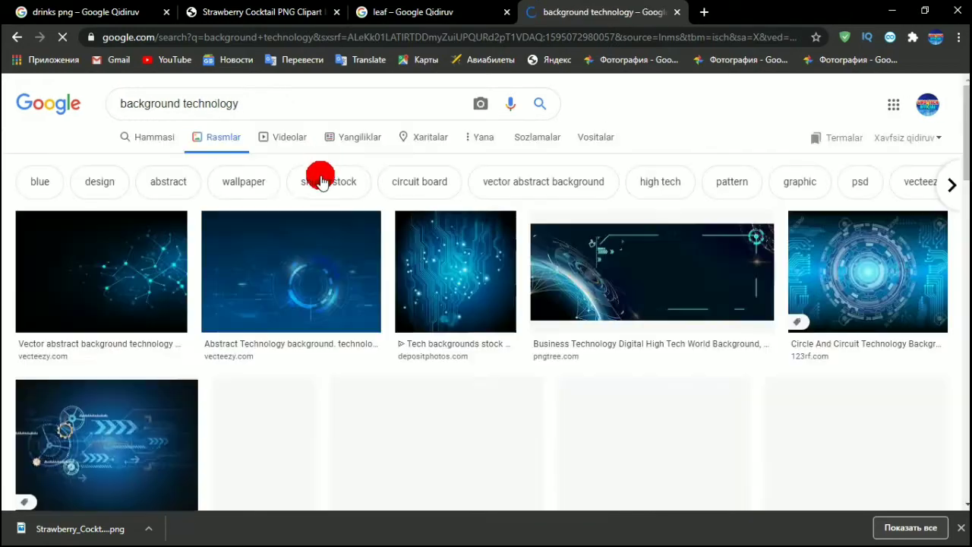
# Find the blue tech circuit-board background from roguecrypto.com in the image results and copy the picture.
pyautogui.scroll(-4, 298, 240)
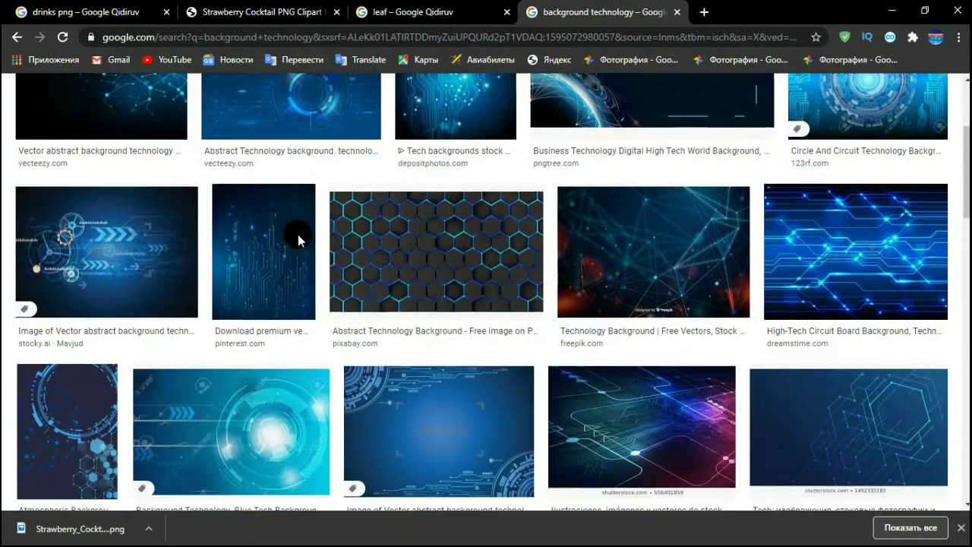
pyautogui.scroll(-2, 350, 341)
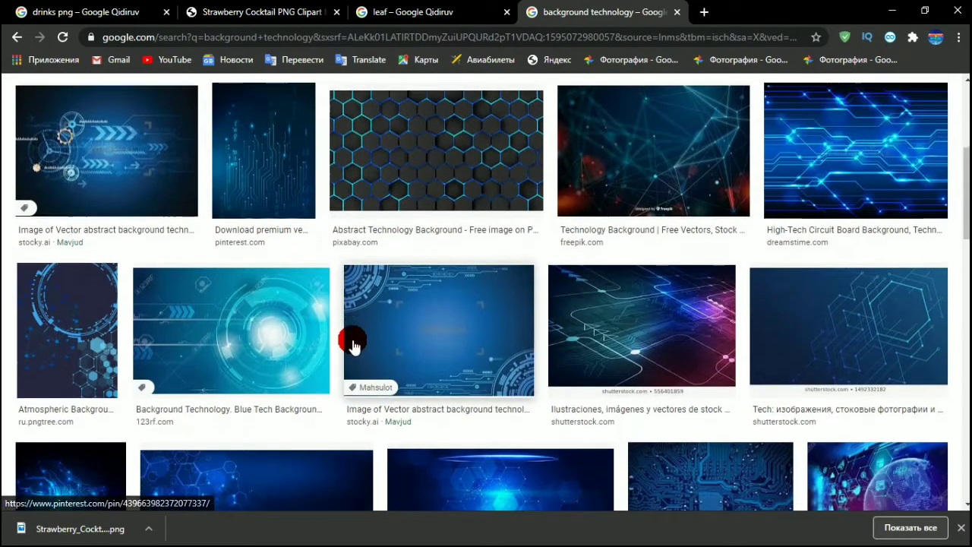
pyautogui.scroll(-3, 350, 363)
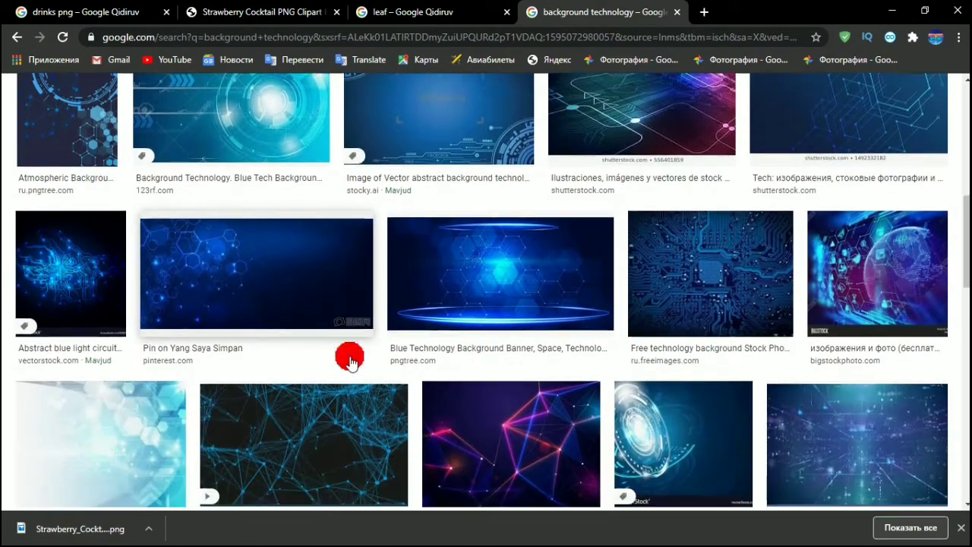
pyautogui.scroll(-3, 349, 363)
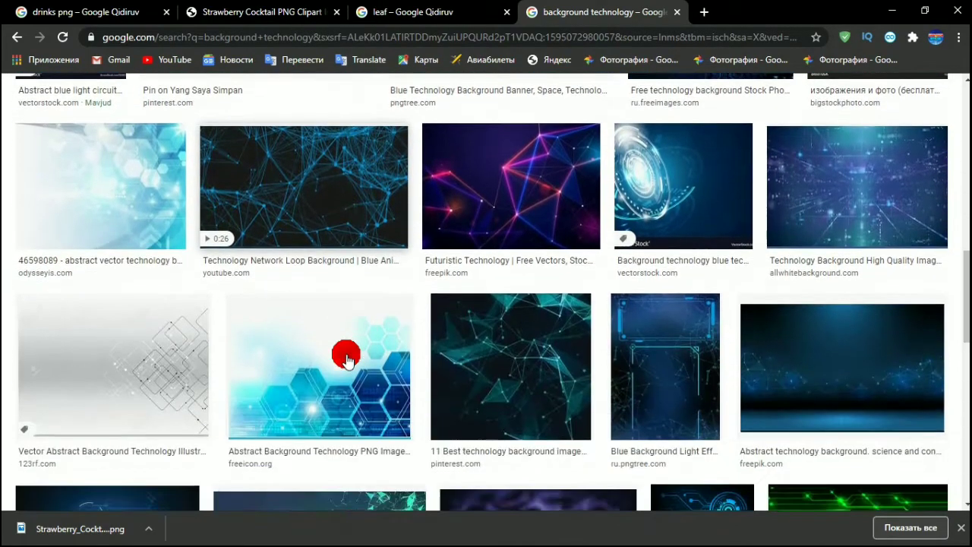
pyautogui.scroll(-1, 345, 362)
pyautogui.scroll(-2, 345, 362)
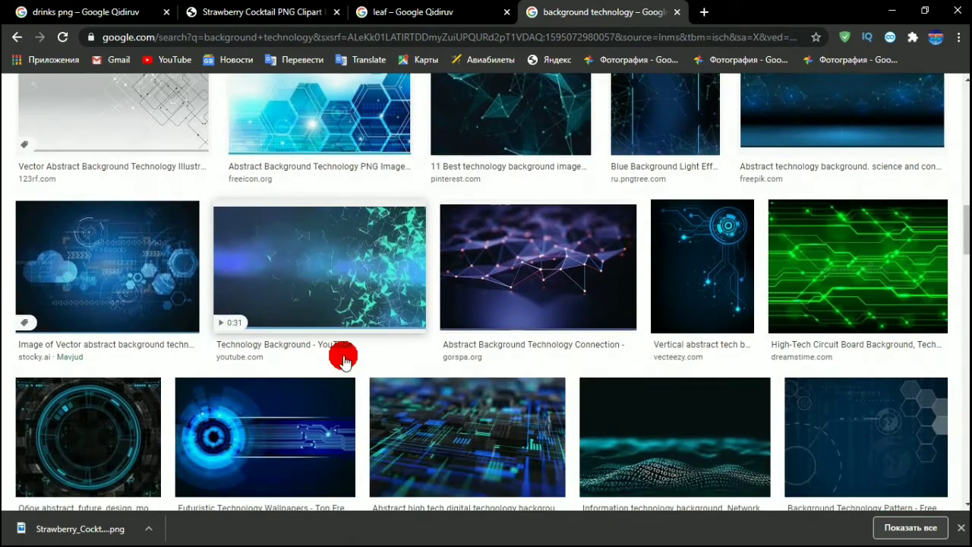
pyautogui.scroll(-1, 346, 362)
pyautogui.scroll(-2, 346, 362)
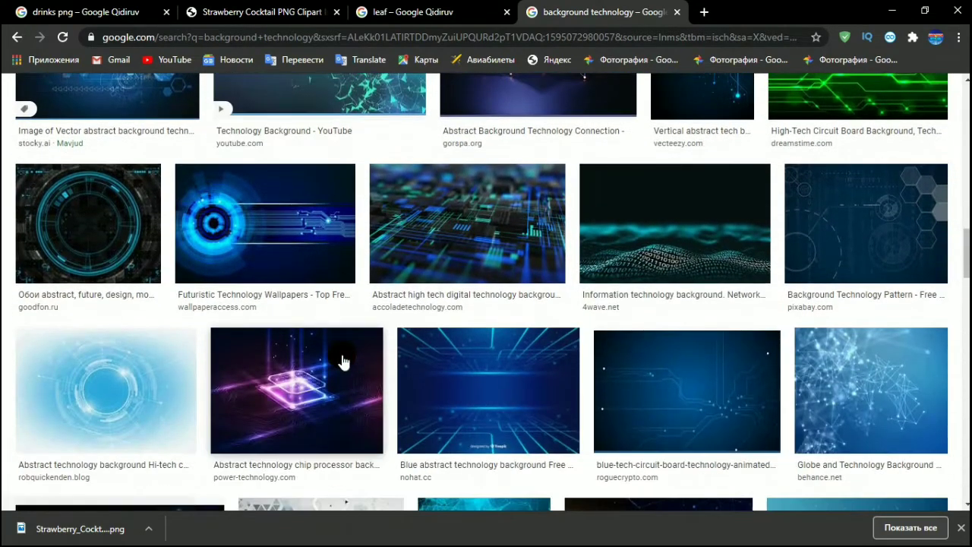
pyautogui.scroll(-1, 342, 363)
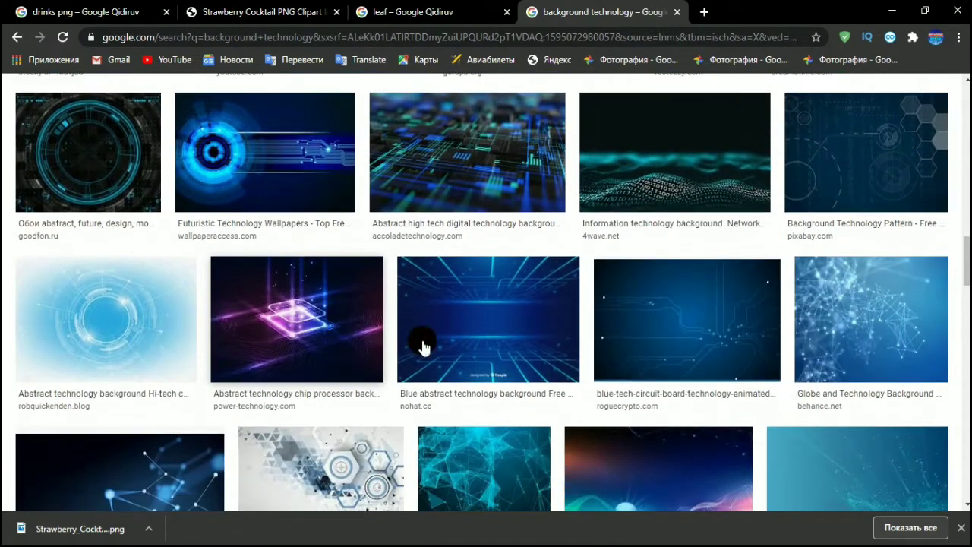
pyautogui.click(686, 322)
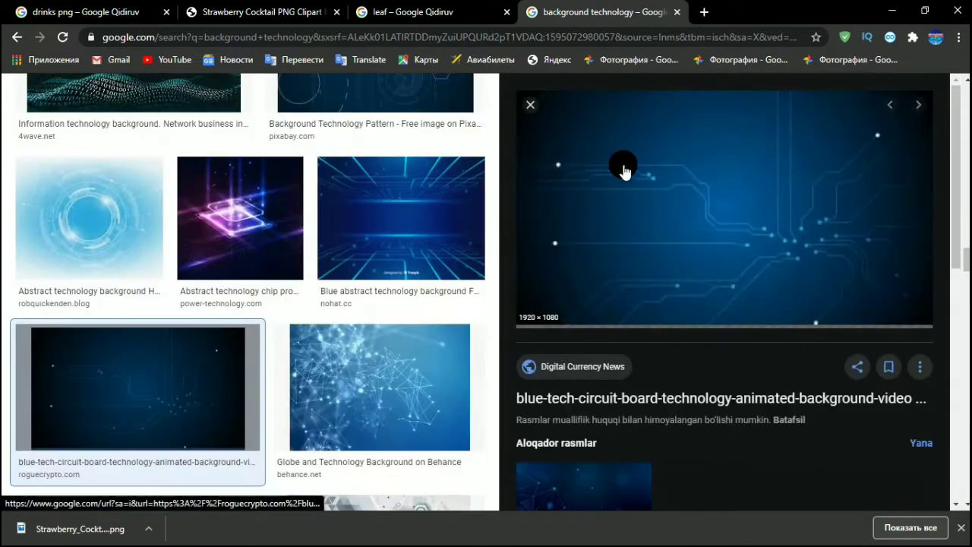
pyautogui.rightClick(656, 137)
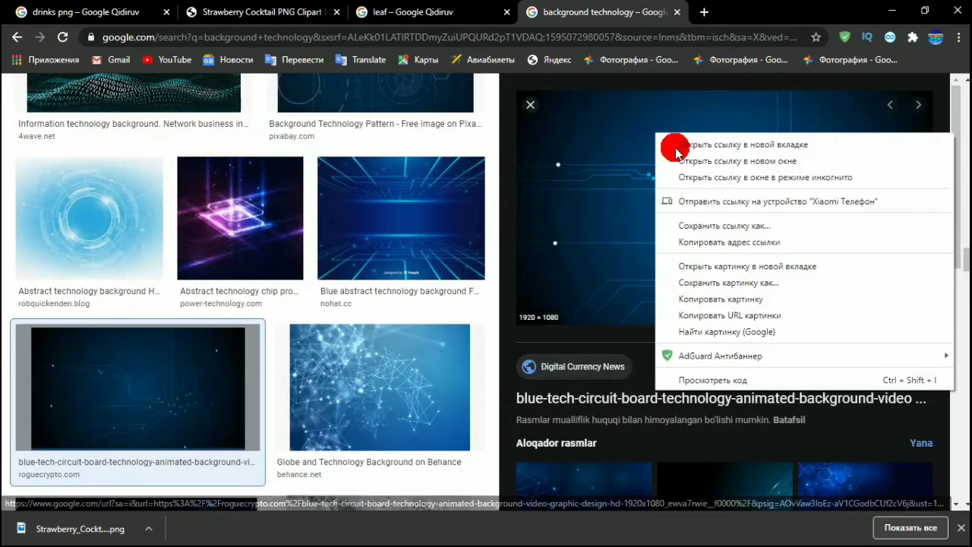
pyautogui.click(706, 301)
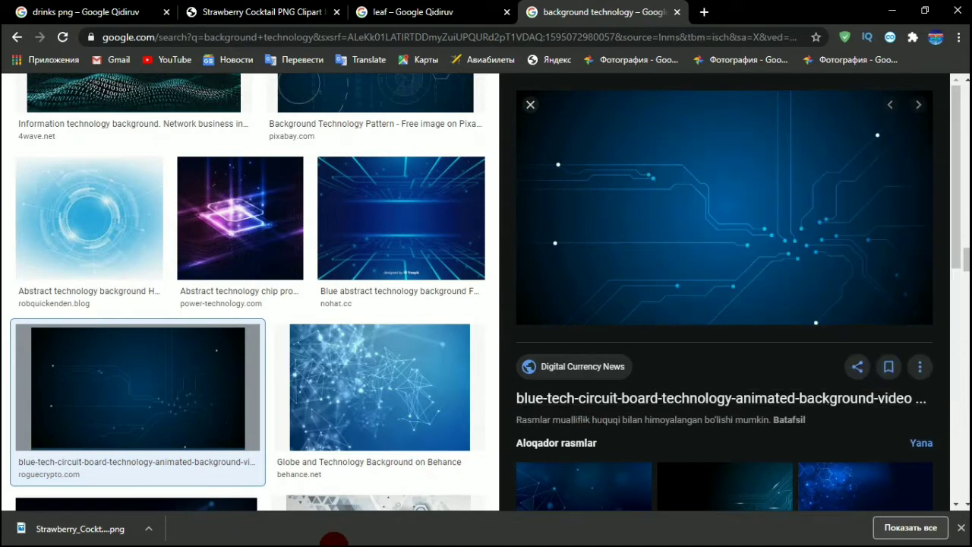
# Return to Photoshop and paste the copied circuit-board image into the blank document.
pyautogui.click(893, 12)
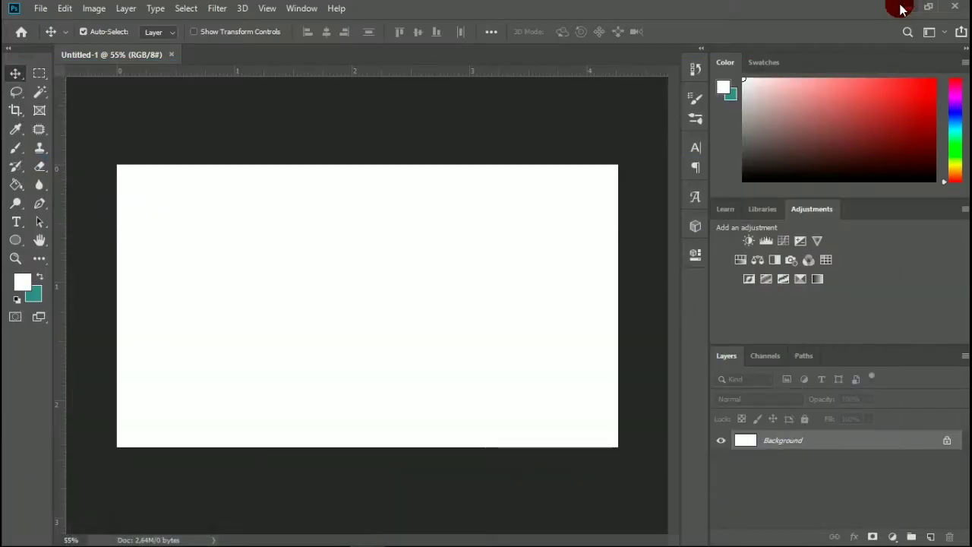
pyautogui.click(617, 182)
pyautogui.hotkey('ctrl', 'v')
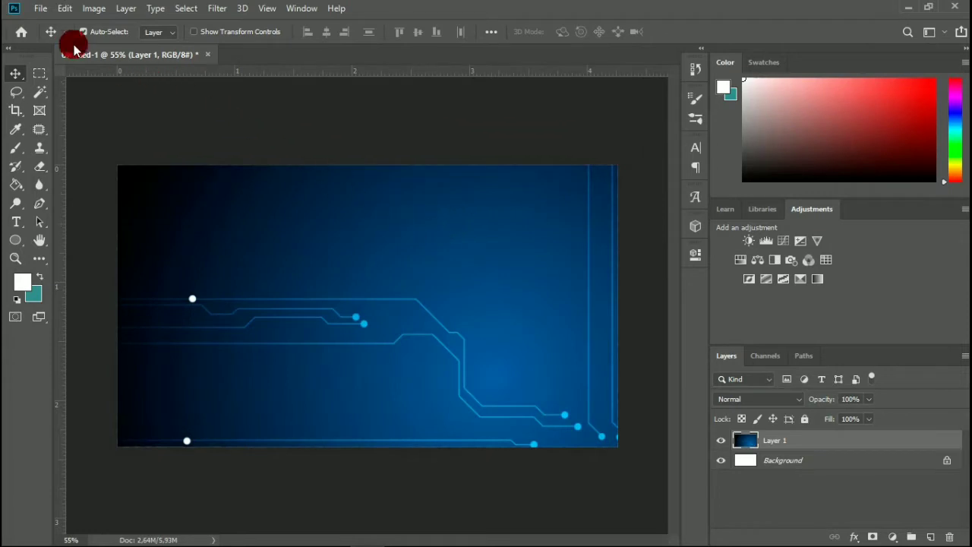
# Free-transform the pasted circuit-board image to 66.67% and center it at X 640 px, Y 360 px to fill the canvas.
pyautogui.click(63, 8)
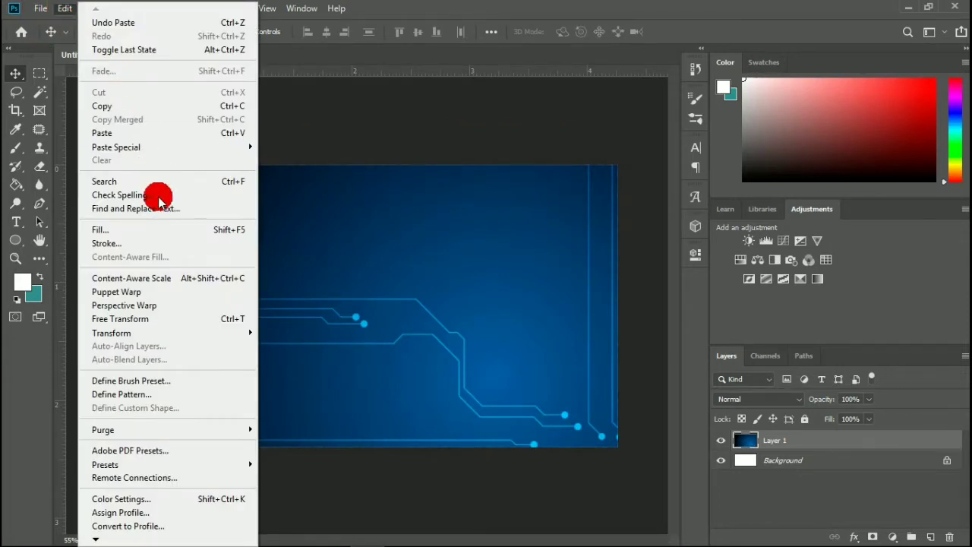
pyautogui.click(180, 319)
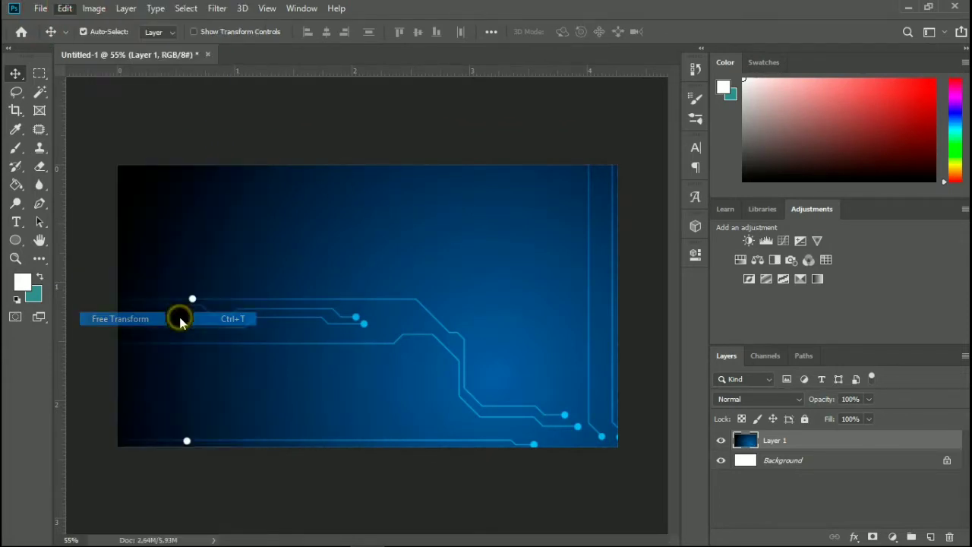
pyautogui.moveTo(119, 161); pyautogui.dragTo(350, 297)
pyautogui.moveTo(489, 386); pyautogui.dragTo(250, 243)
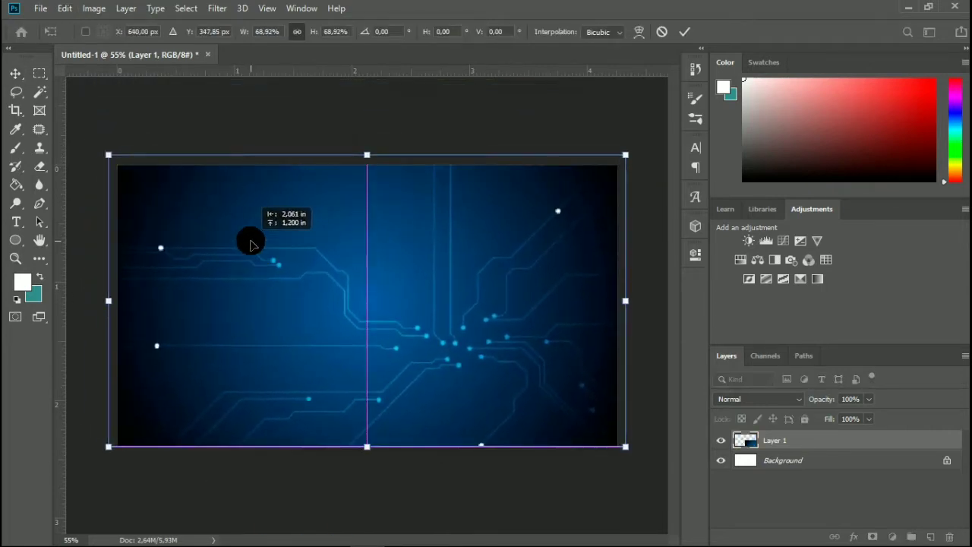
pyautogui.moveTo(103, 157); pyautogui.dragTo(113, 161)
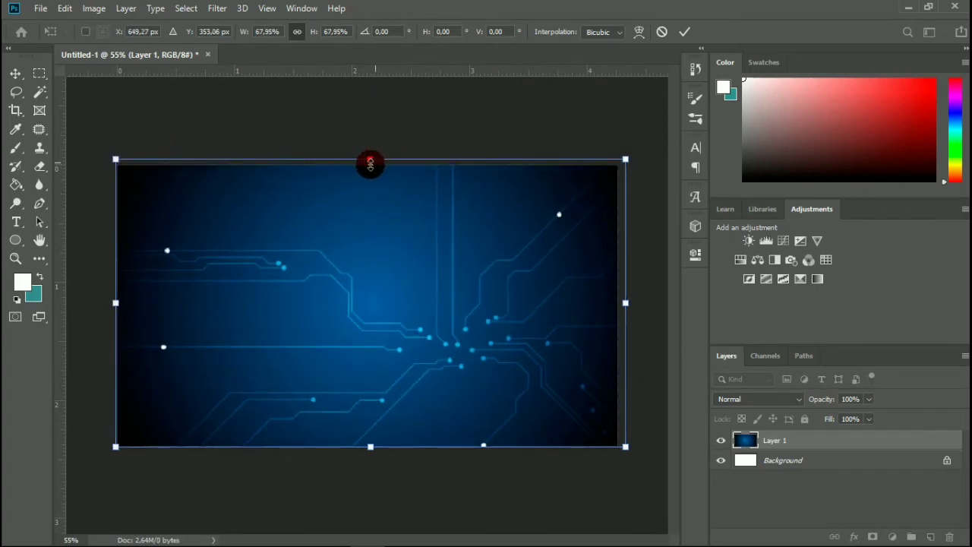
pyautogui.moveTo(370, 164); pyautogui.dragTo(371, 169)
pyautogui.moveTo(221, 265); pyautogui.dragTo(218, 267)
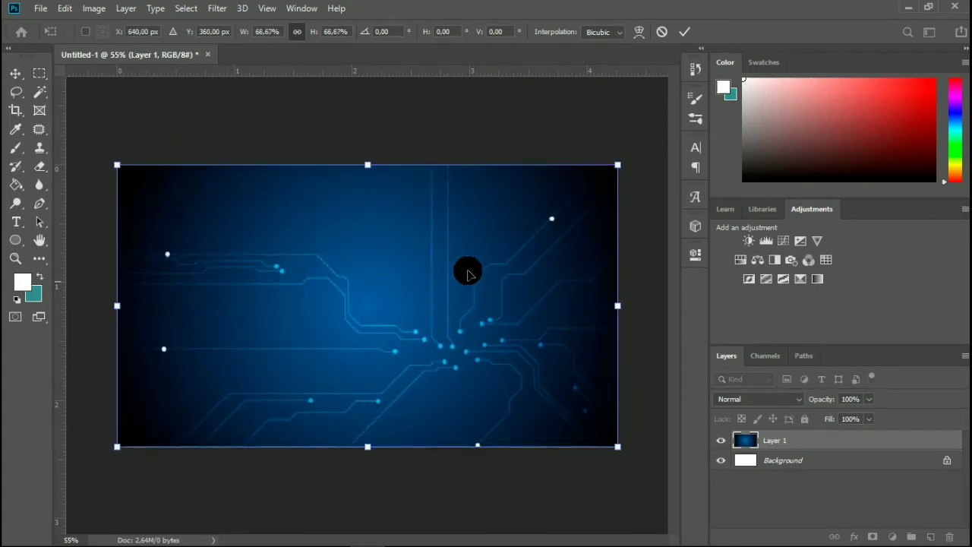
pyautogui.click(681, 32)
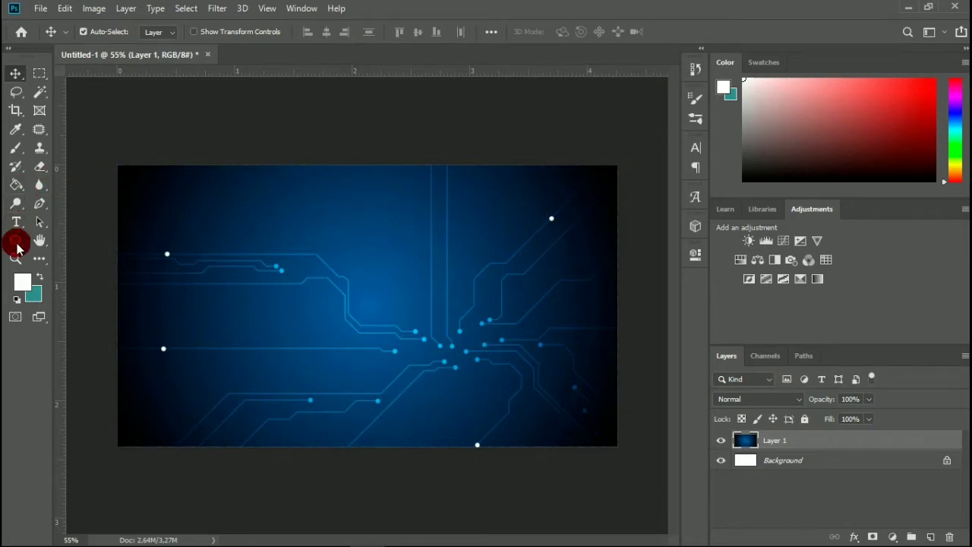
# Draw a rectangle about 1299 × 732 px covering the whole canvas and fill it with black.
pyautogui.moveTo(18, 247); pyautogui.dragTo(46, 242)
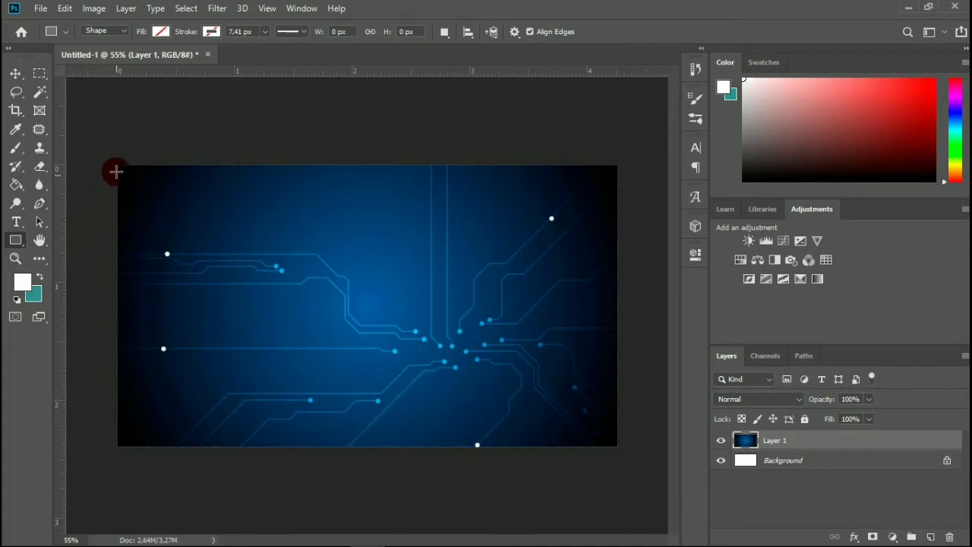
pyautogui.moveTo(115, 162); pyautogui.dragTo(624, 449)
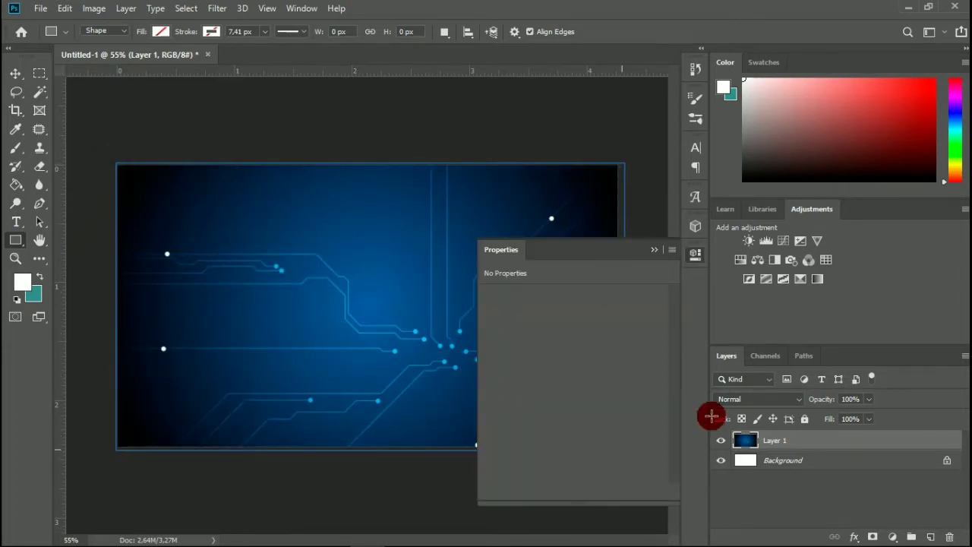
pyautogui.click(494, 344)
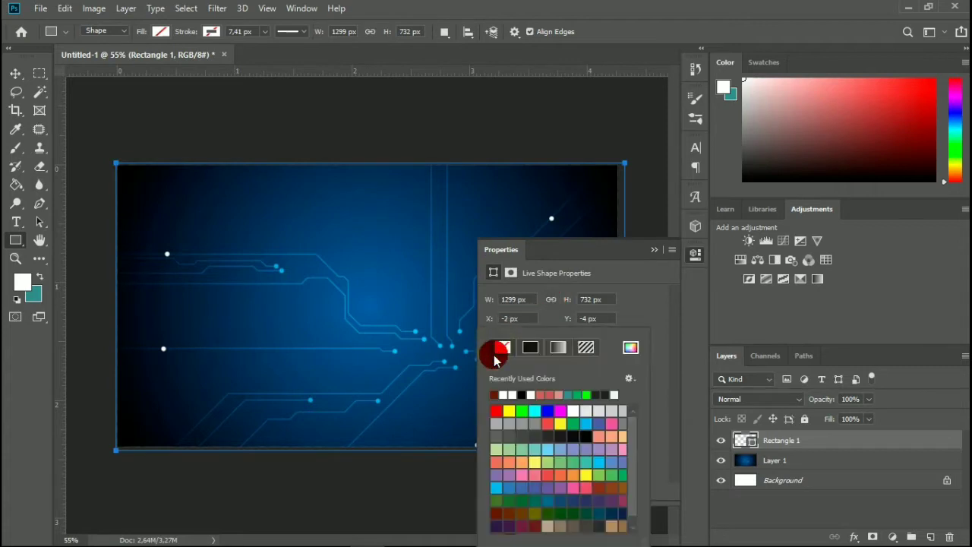
pyautogui.click(523, 394)
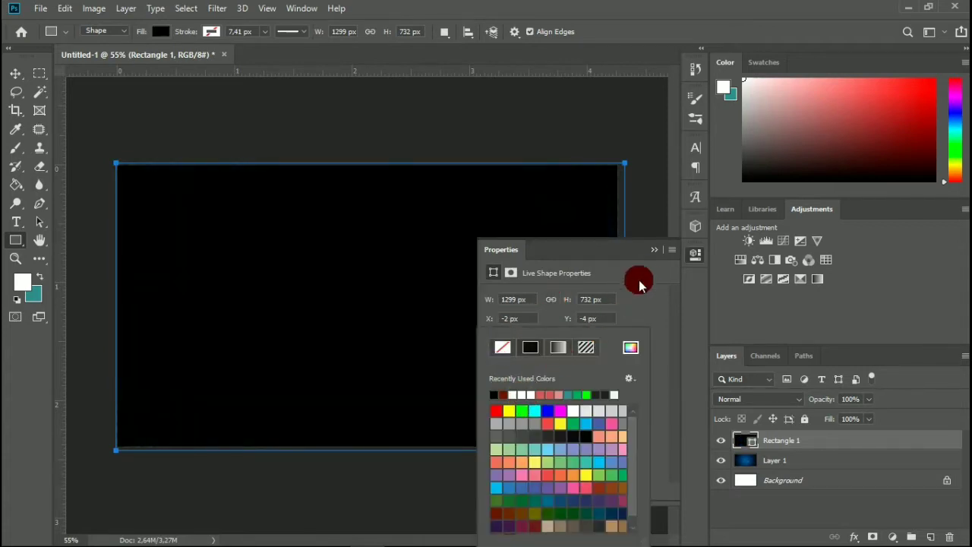
pyautogui.click(654, 252)
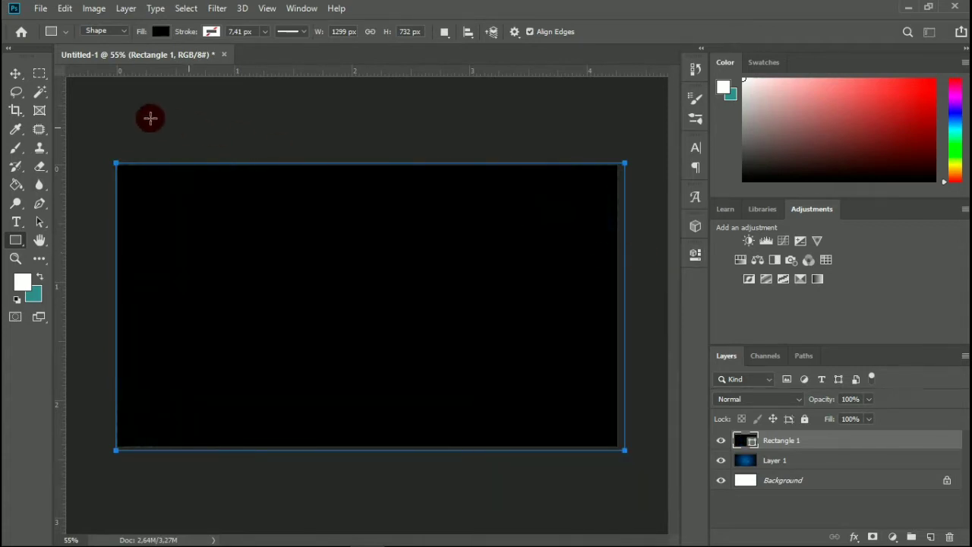
# Lower the black rectangle layer's opacity to 51% so the circuit-board image shows through.
pyautogui.click(15, 72)
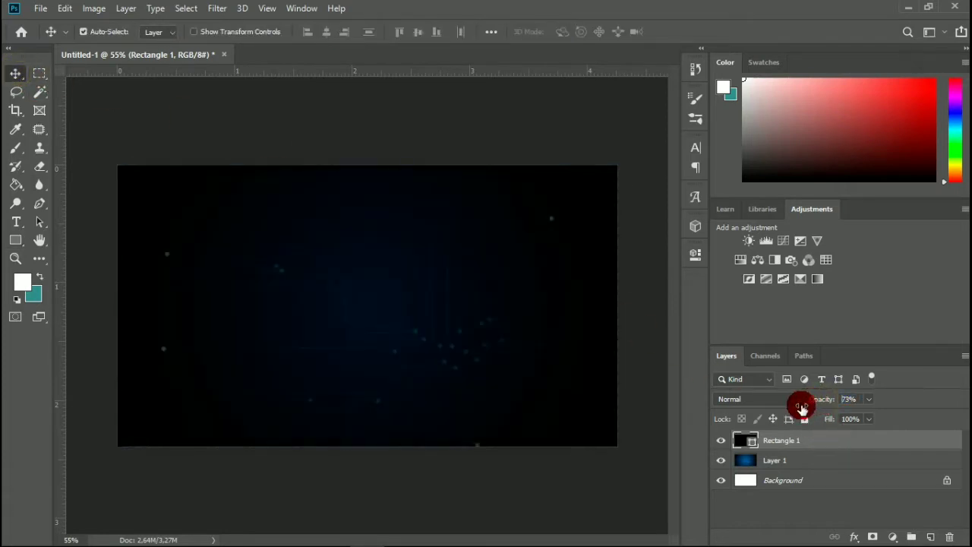
pyautogui.moveTo(802, 408); pyautogui.dragTo(798, 408)
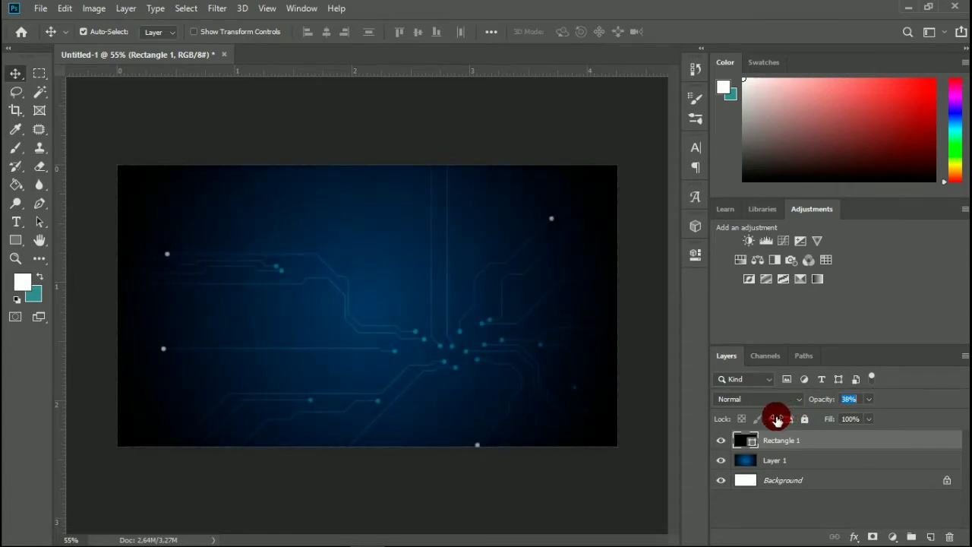
pyautogui.moveTo(768, 422)
pyautogui.mouseDown()
pyautogui.moveTo(751, 427)
pyautogui.moveTo(785, 428)
pyautogui.mouseUp()
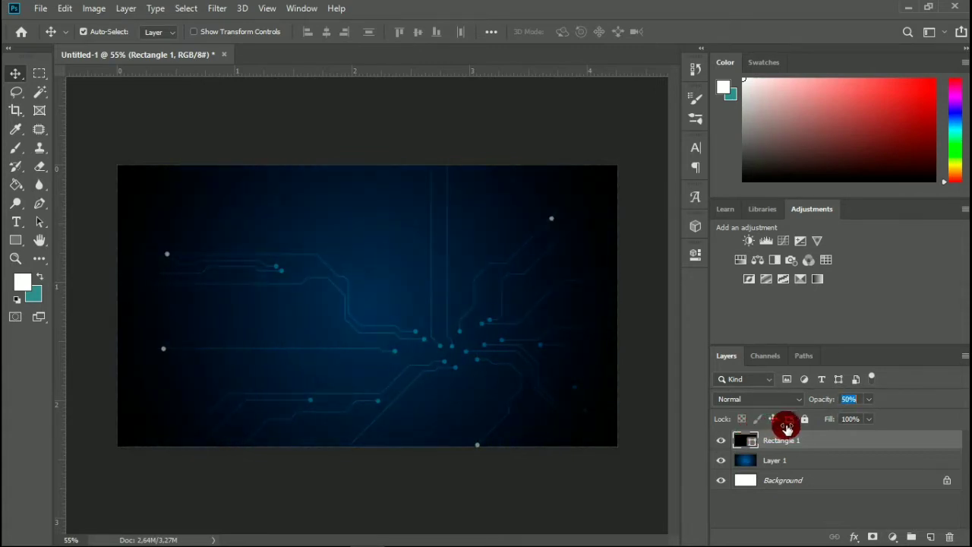
pyautogui.click(813, 450)
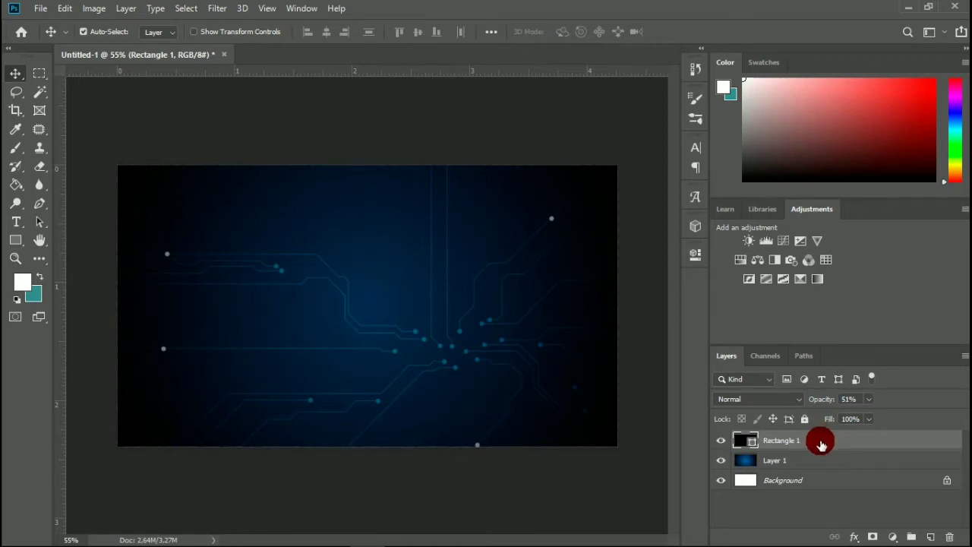
# Enable a Gradient Overlay in the rectangle layer's blending options and open its gradient for editing.
pyautogui.rightClick(820, 445)
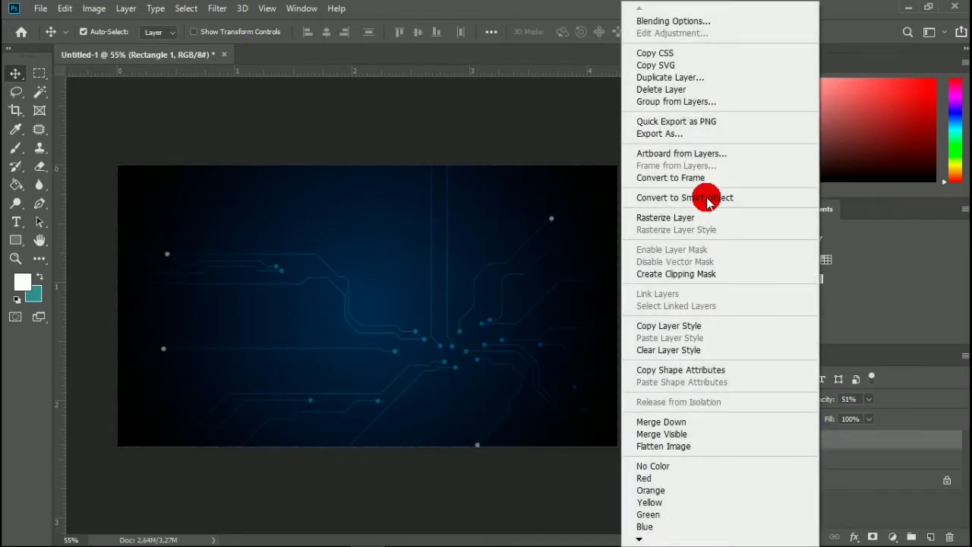
pyautogui.click(716, 26)
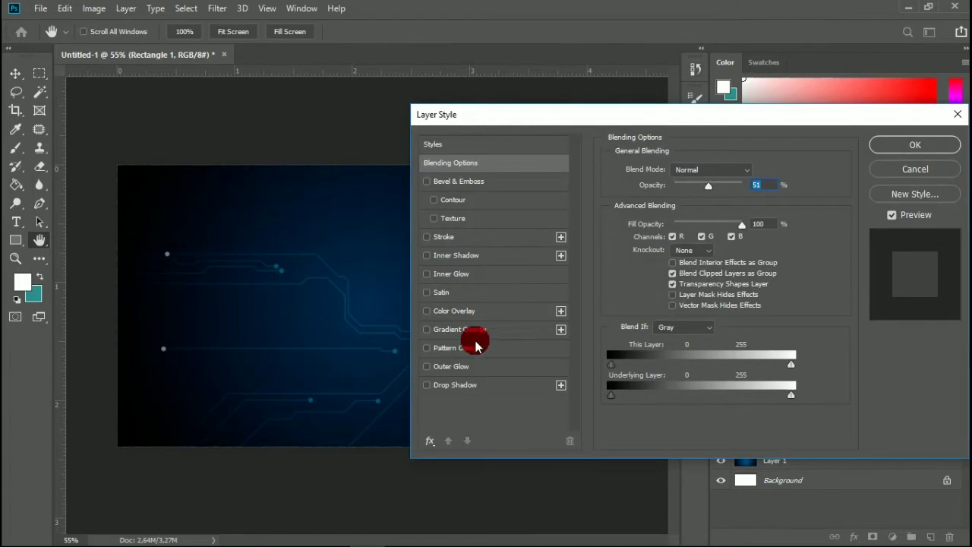
pyautogui.click(455, 333)
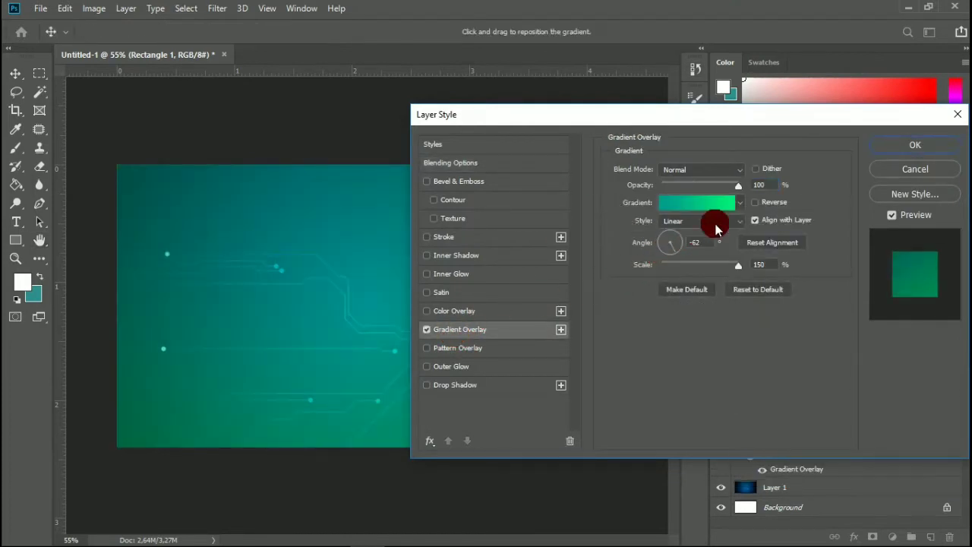
pyautogui.moveTo(661, 112); pyautogui.dragTo(743, 114)
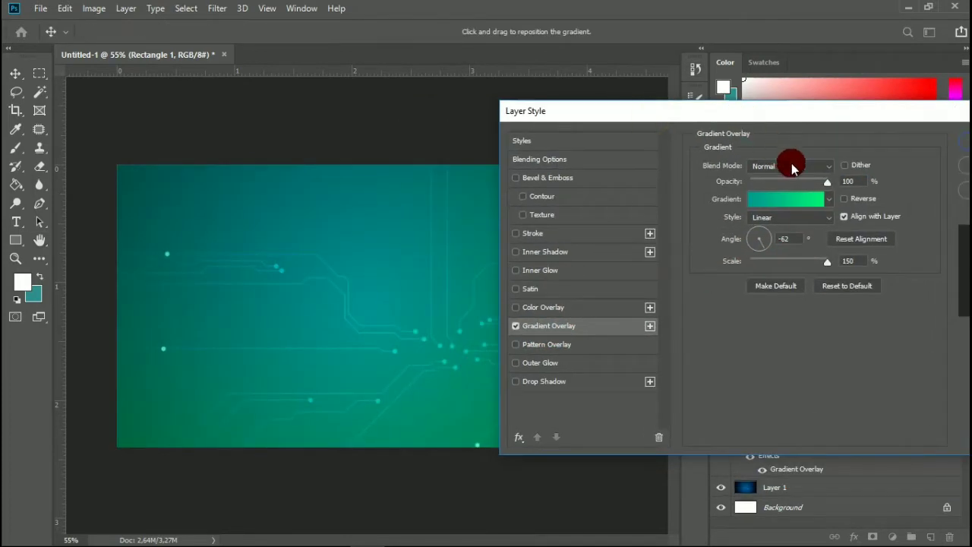
pyautogui.click(807, 196)
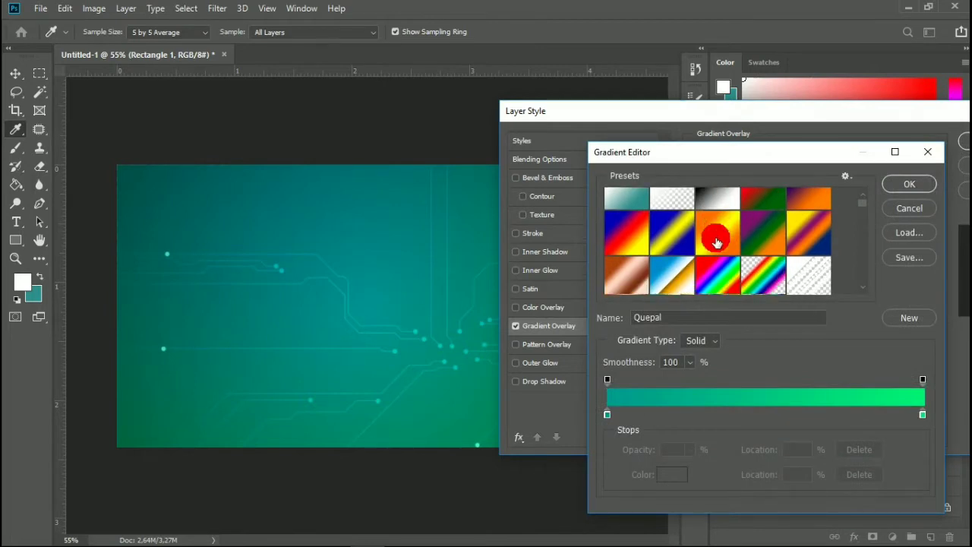
# Try the Vanusa, Shifter, Lawrencium, Clot, Crimson Tide and Visions of Grandeur gradient presets on the rectangle.
pyautogui.scroll(-5, 716, 240)
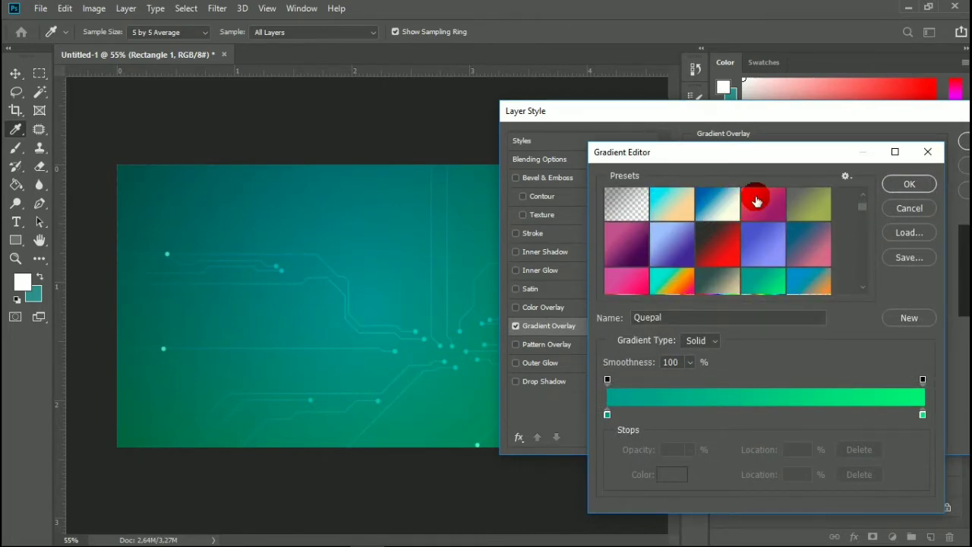
pyautogui.click(757, 200)
pyautogui.scroll(-3, 748, 211)
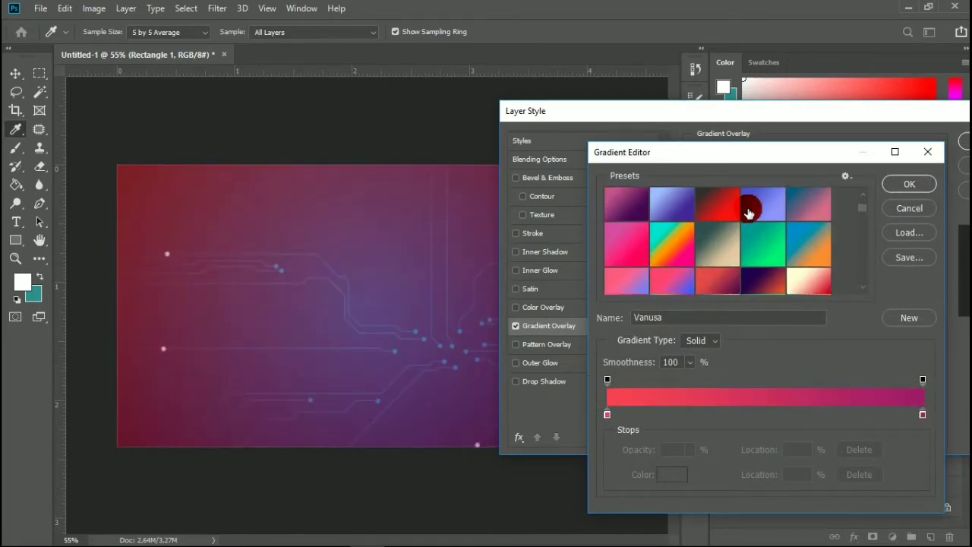
pyautogui.click(624, 244)
pyautogui.scroll(-3, 706, 239)
pyautogui.scroll(-2, 712, 245)
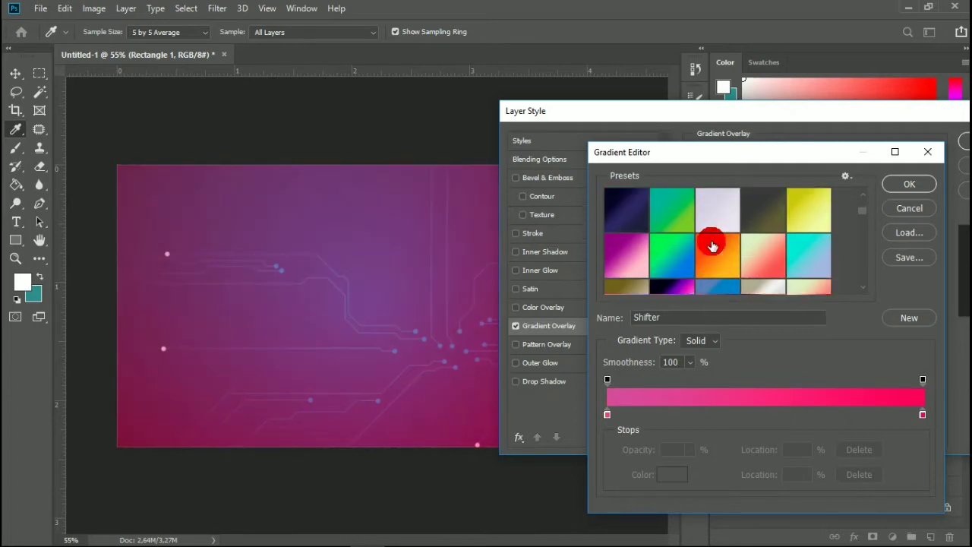
pyautogui.click(630, 210)
pyautogui.scroll(-1, 680, 228)
pyautogui.scroll(-4, 680, 228)
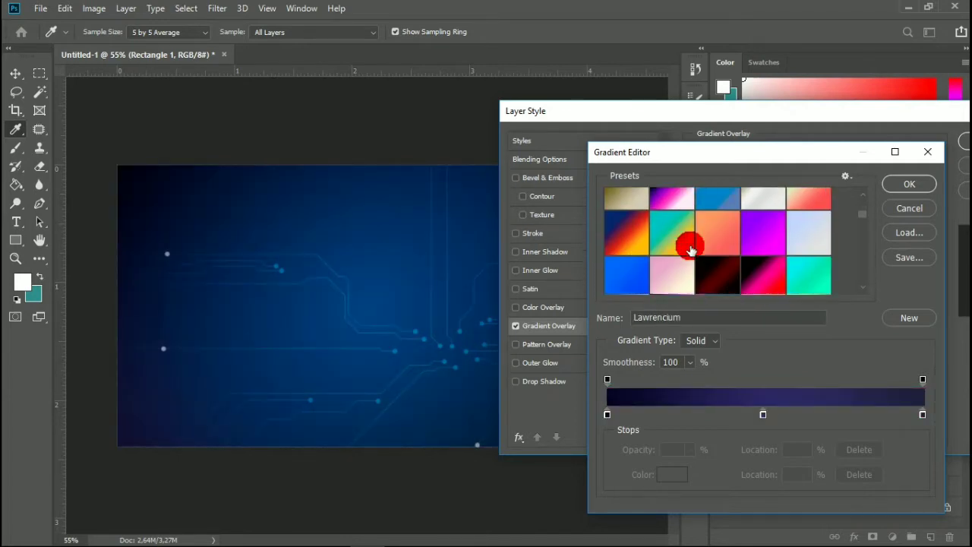
pyautogui.click(718, 244)
pyautogui.scroll(-1, 718, 247)
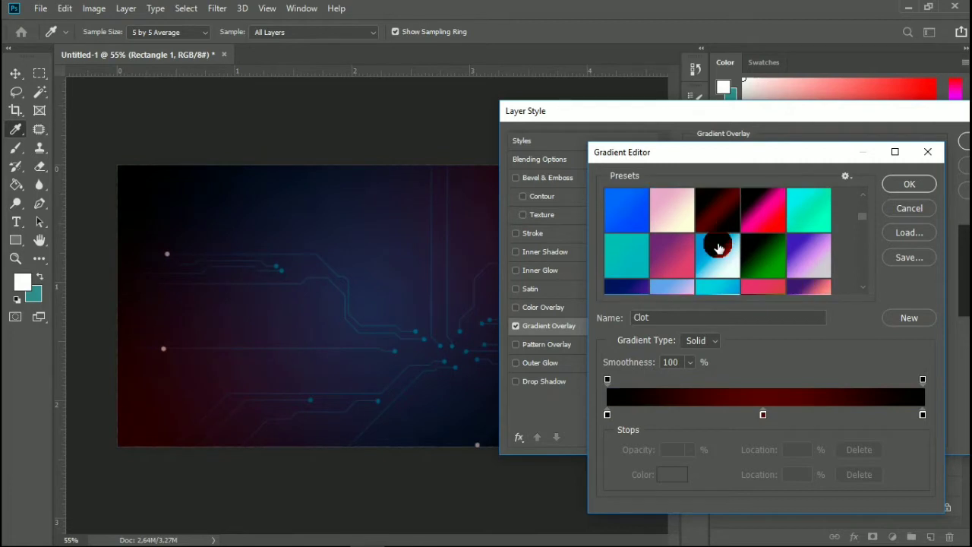
pyautogui.click(672, 255)
pyautogui.scroll(-3, 742, 247)
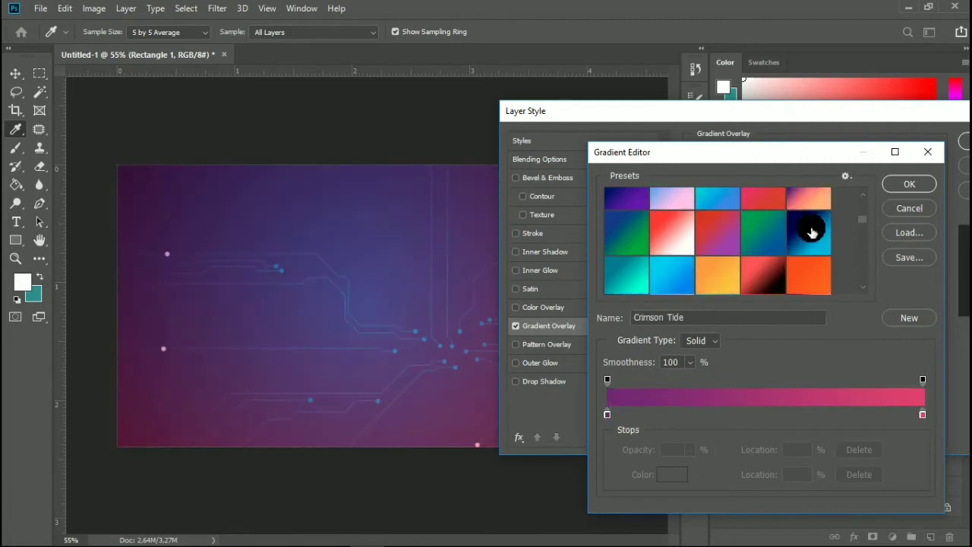
pyautogui.click(817, 221)
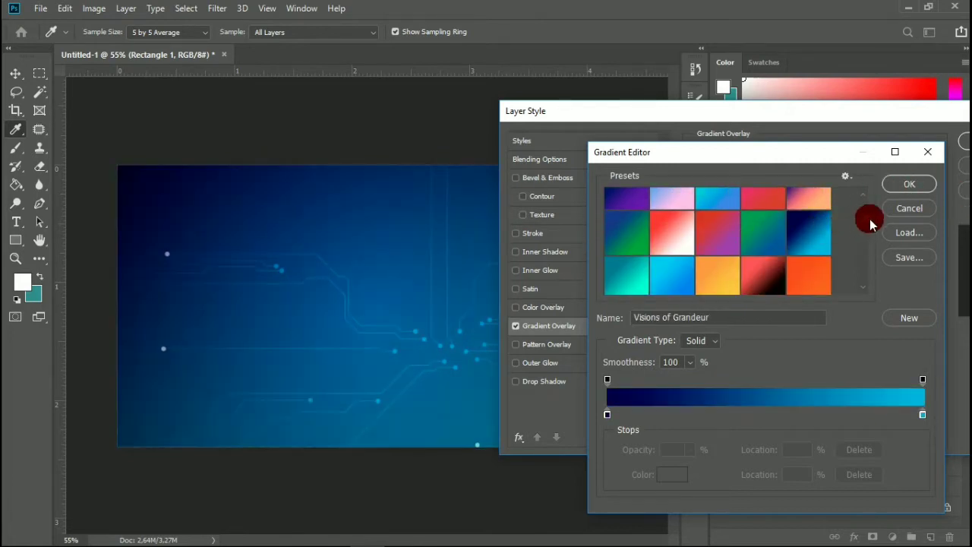
# Try further blue-toned gradient presets on the rectangle, including Berimbolo, Royal Blue + Petrol, Skyline and Mirage.
pyautogui.moveTo(863, 221); pyautogui.dragTo(868, 293)
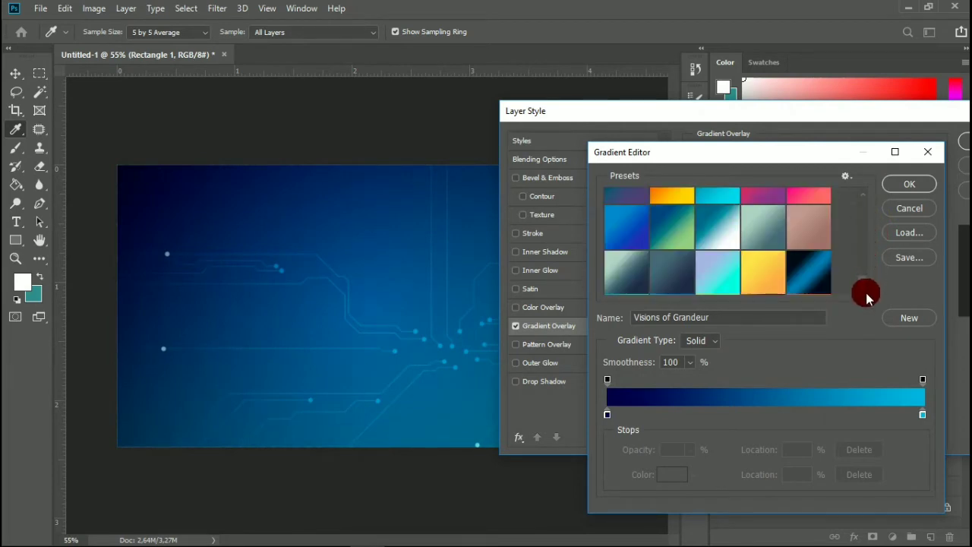
pyautogui.click(799, 275)
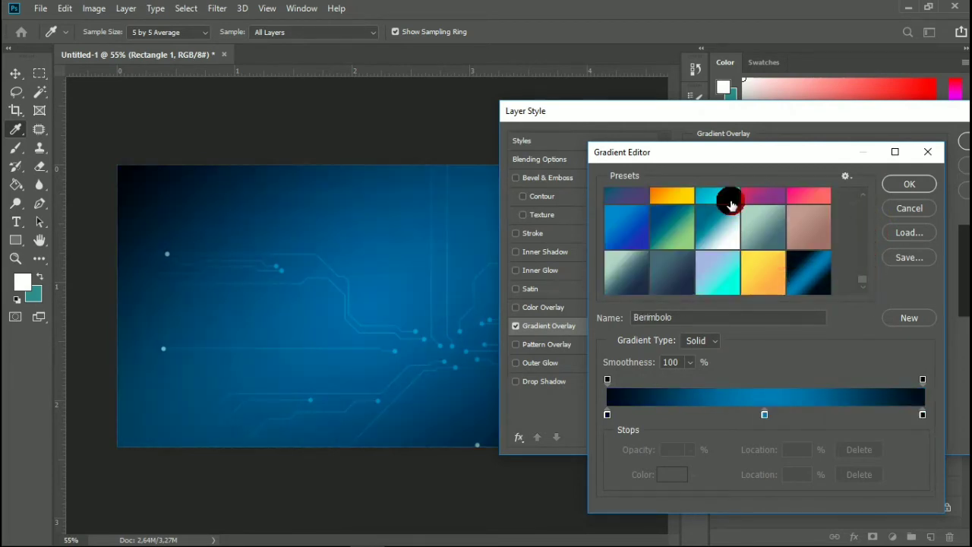
pyautogui.click(656, 284)
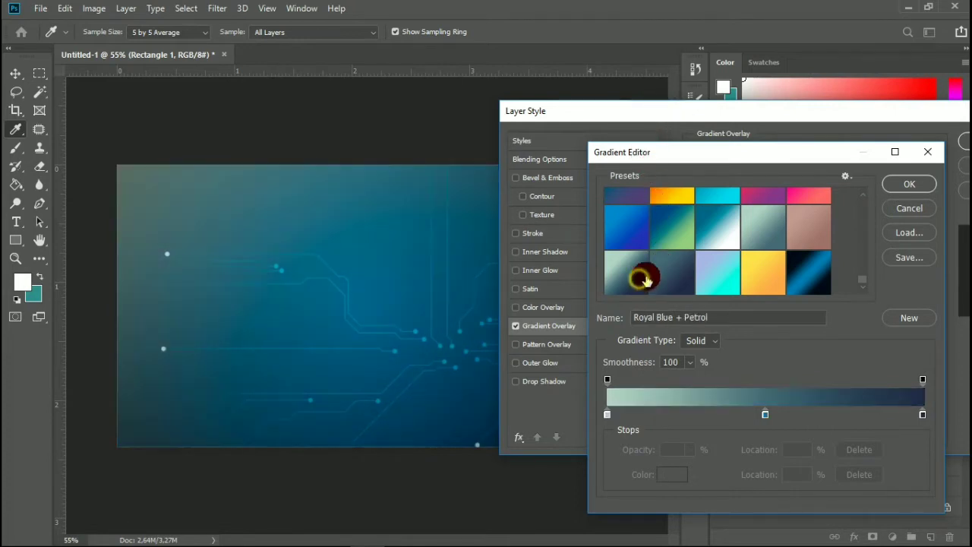
pyautogui.click(645, 273)
pyautogui.click(619, 221)
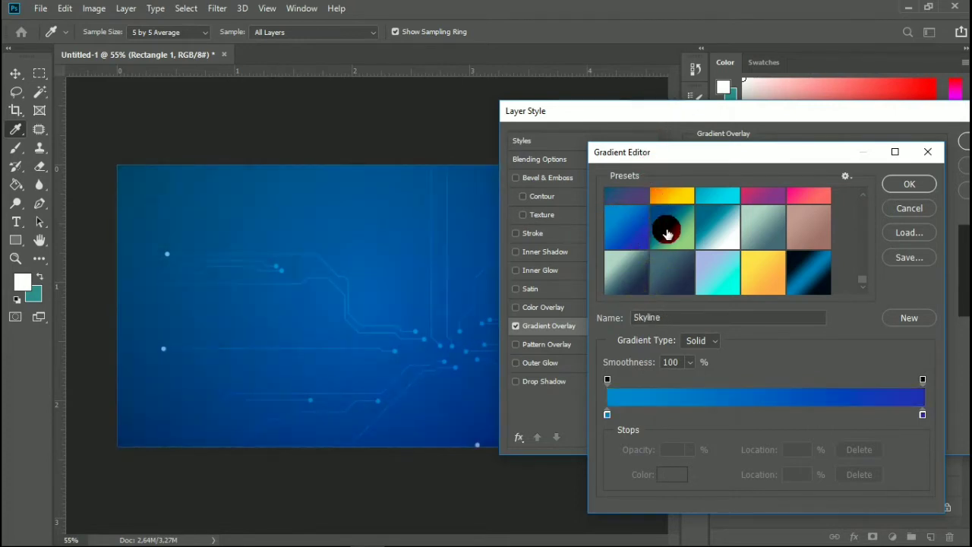
pyautogui.scroll(3, 662, 228)
pyautogui.scroll(5, 686, 233)
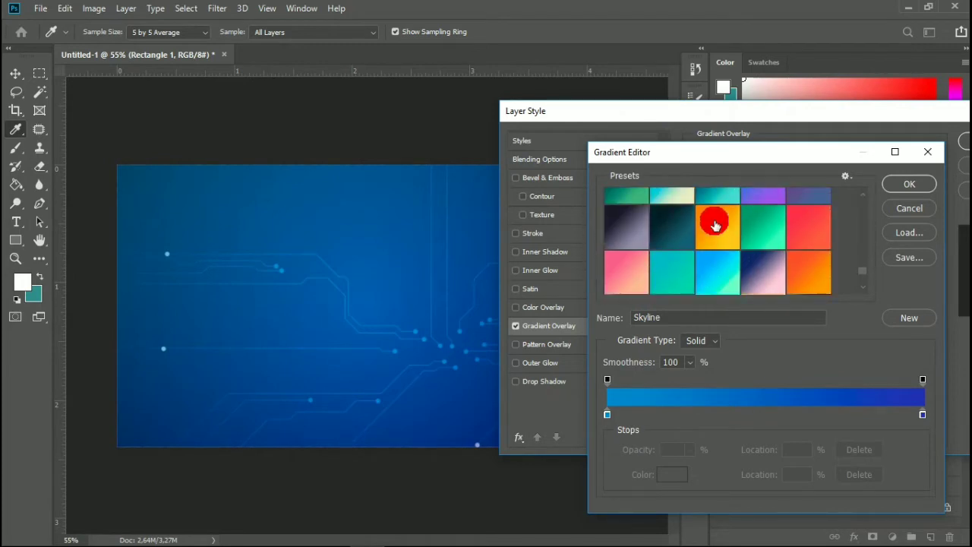
pyautogui.scroll(-1, 714, 225)
pyautogui.click(657, 206)
pyautogui.scroll(-3, 717, 217)
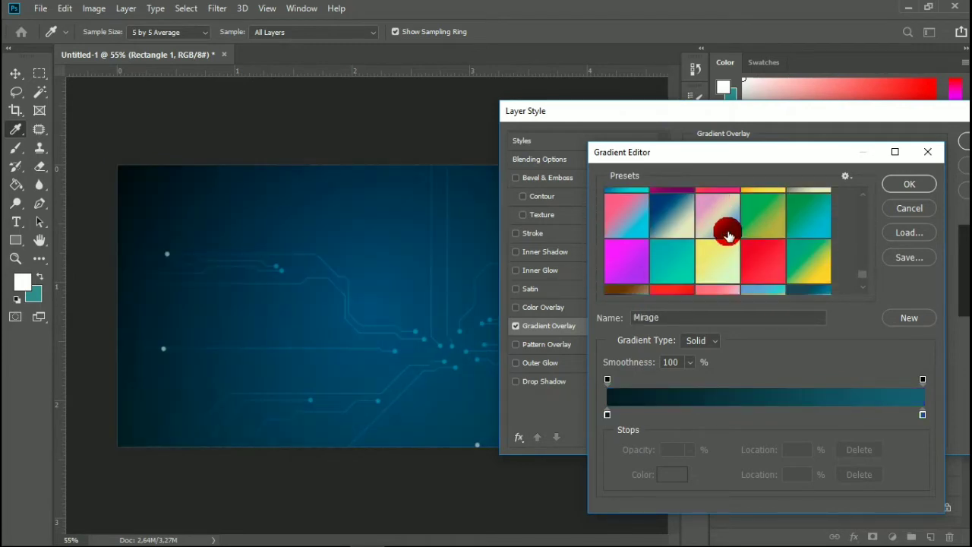
pyautogui.scroll(-5, 755, 242)
# Choose the Berimbolo gradient preset for the rectangle's overlay and apply the layer style.
pyautogui.doubleClick(802, 270)
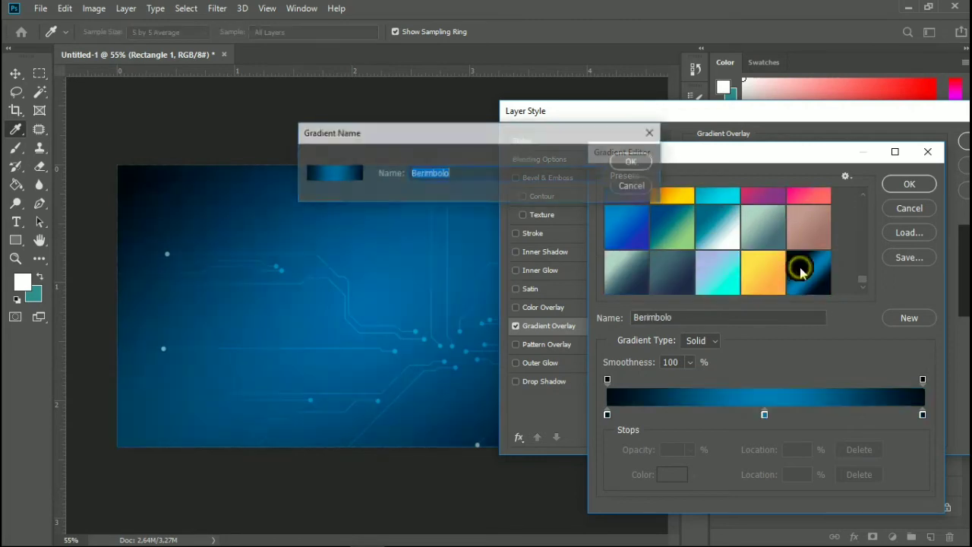
pyautogui.click(630, 162)
pyautogui.click(920, 184)
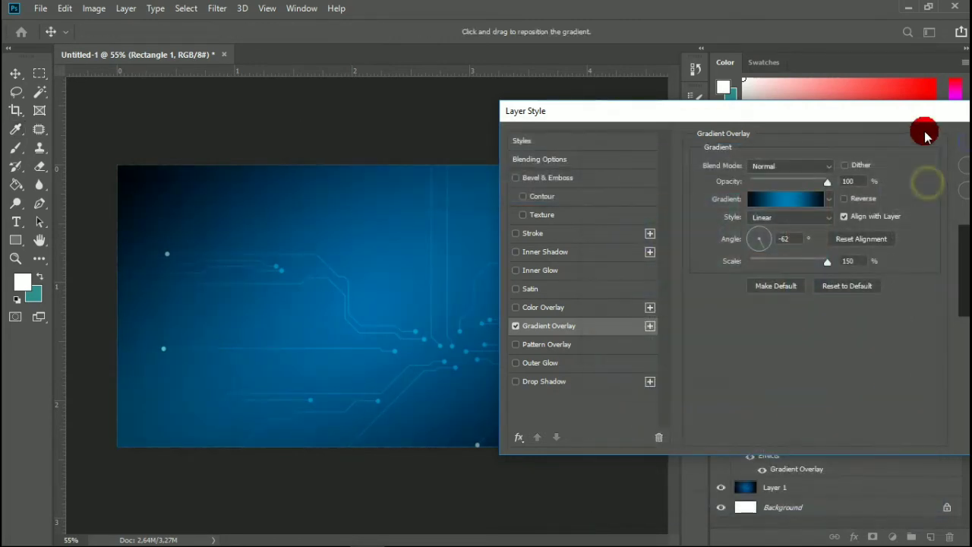
pyautogui.moveTo(918, 112); pyautogui.dragTo(825, 125)
pyautogui.click(905, 152)
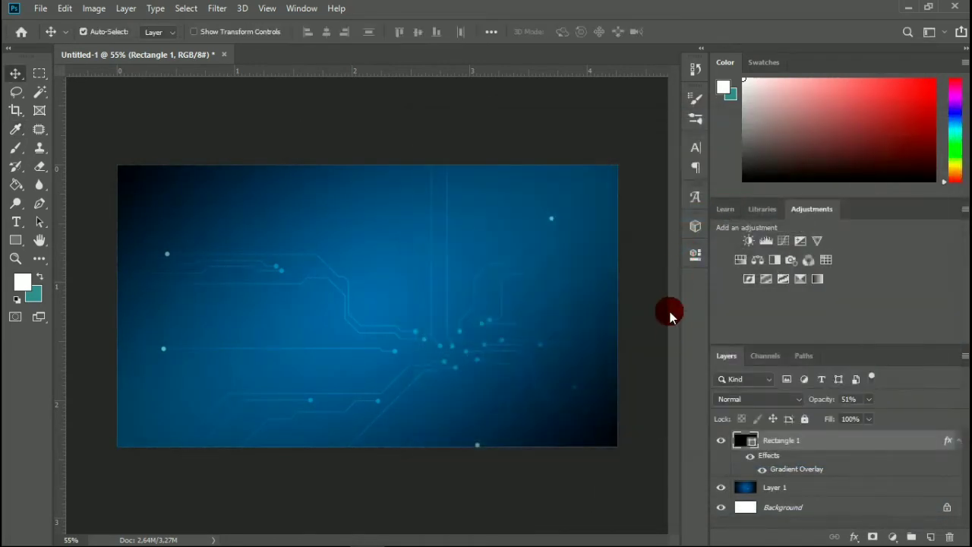
# Apply a Gaussian Blur with a 4.0-pixel radius to the circuit-board image on Layer 1.
pyautogui.click(794, 492)
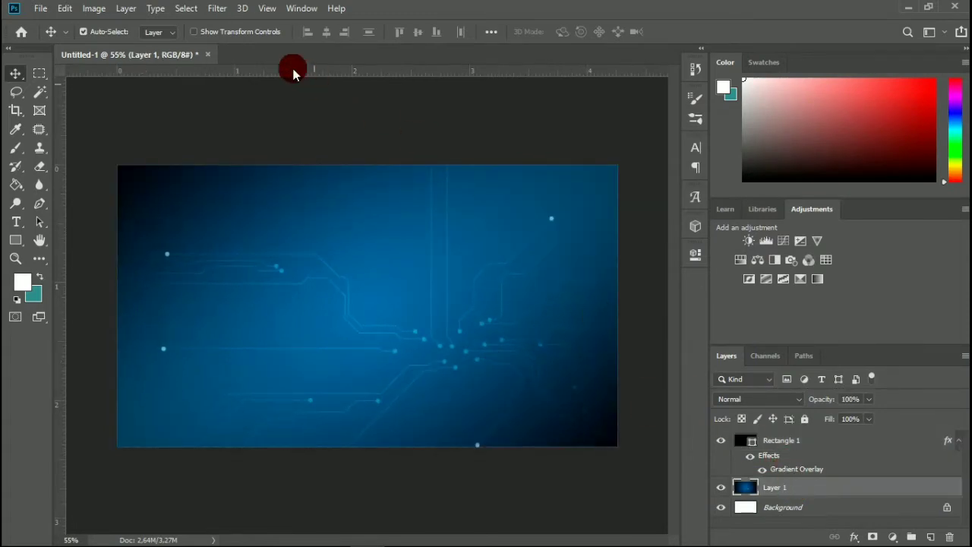
pyautogui.click(214, 9)
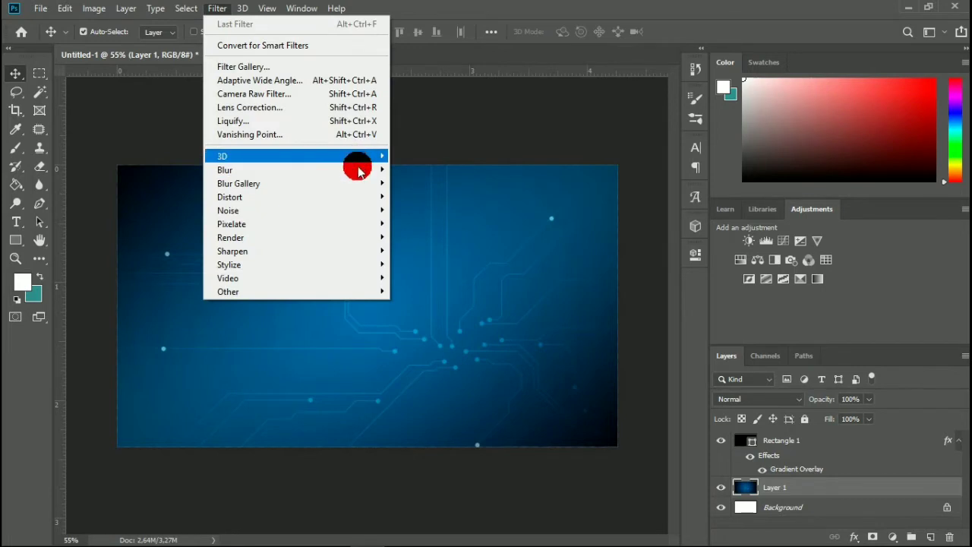
pyautogui.moveTo(383, 168)
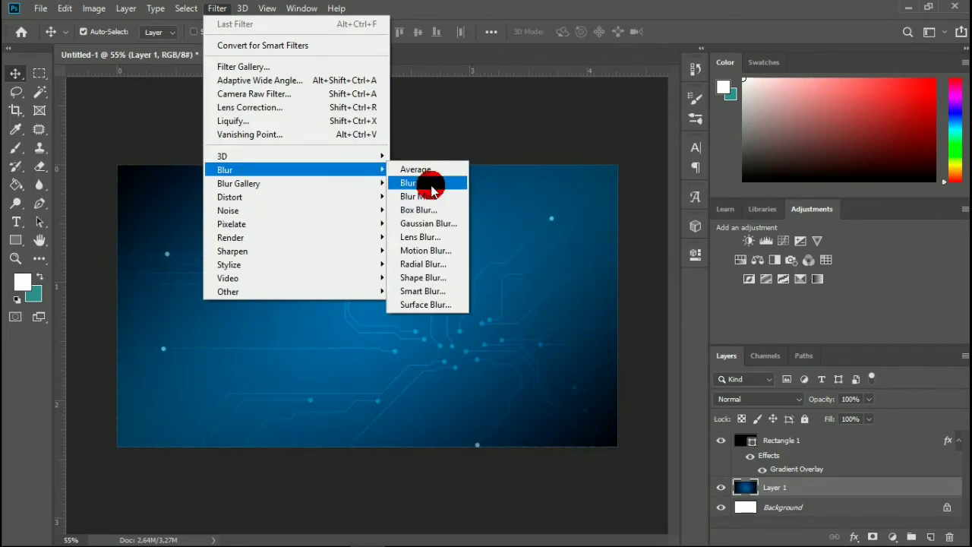
pyautogui.click(444, 225)
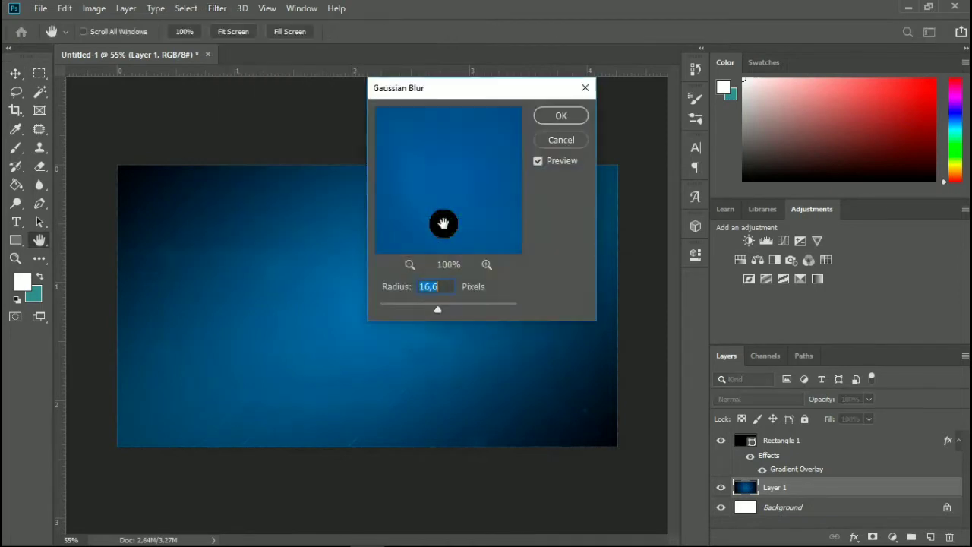
pyautogui.click(438, 310)
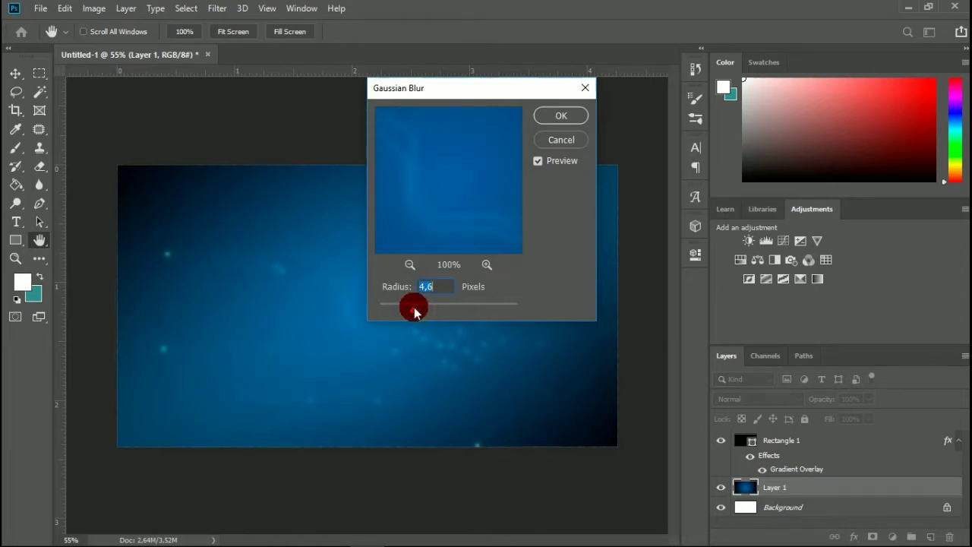
pyautogui.moveTo(412, 312); pyautogui.dragTo(409, 310)
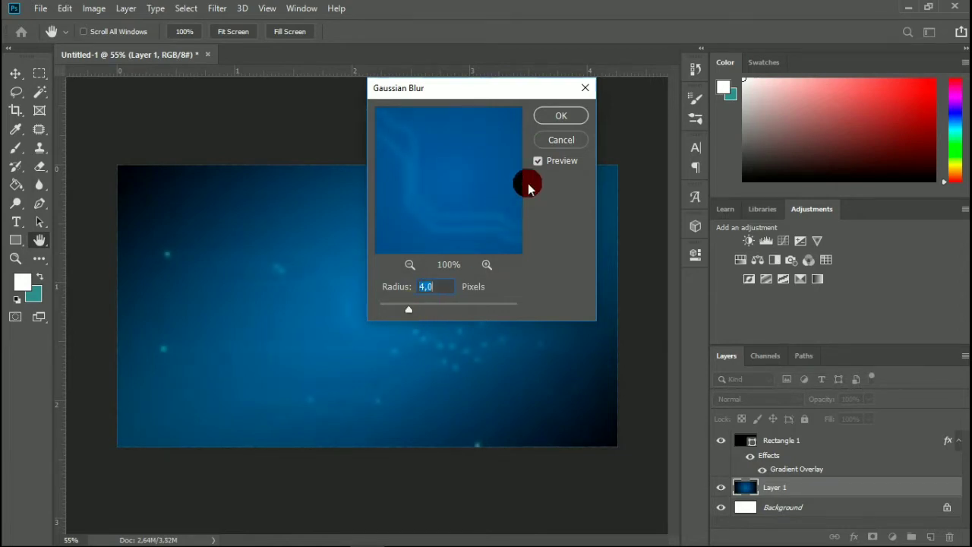
pyautogui.click(560, 115)
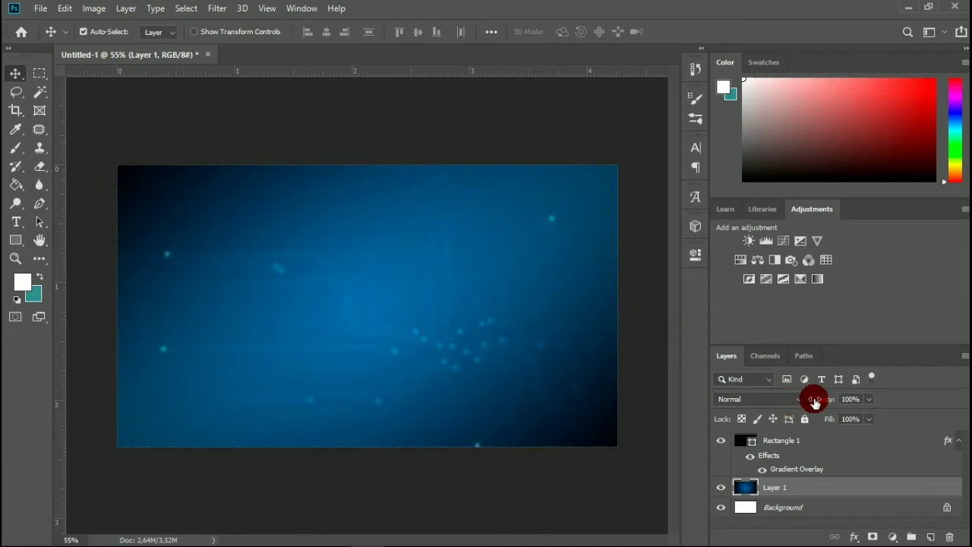
# Keep Layer 1 at 100% opacity and fine-tune the opacity of the Rectangle 1 gradient layer.
pyautogui.moveTo(814, 401); pyautogui.dragTo(894, 411)
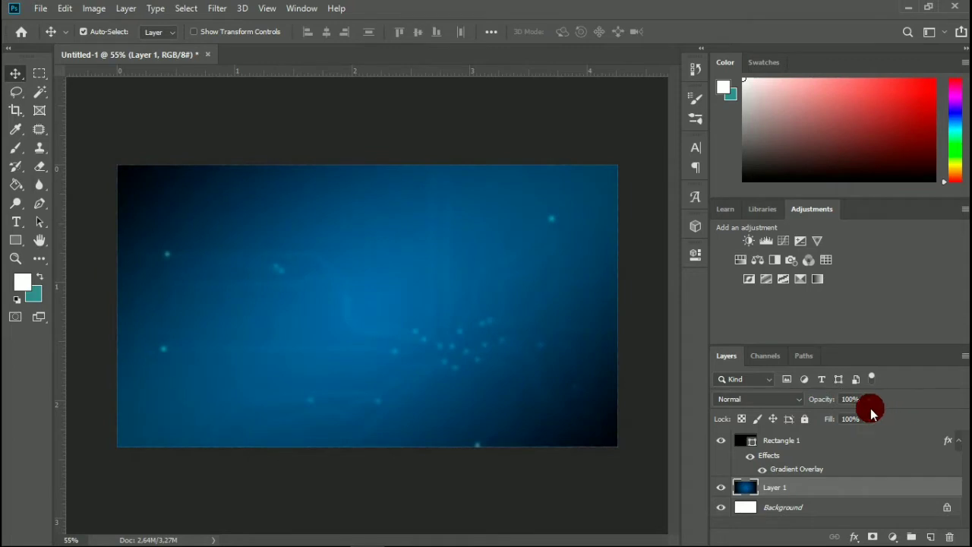
pyautogui.click(804, 439)
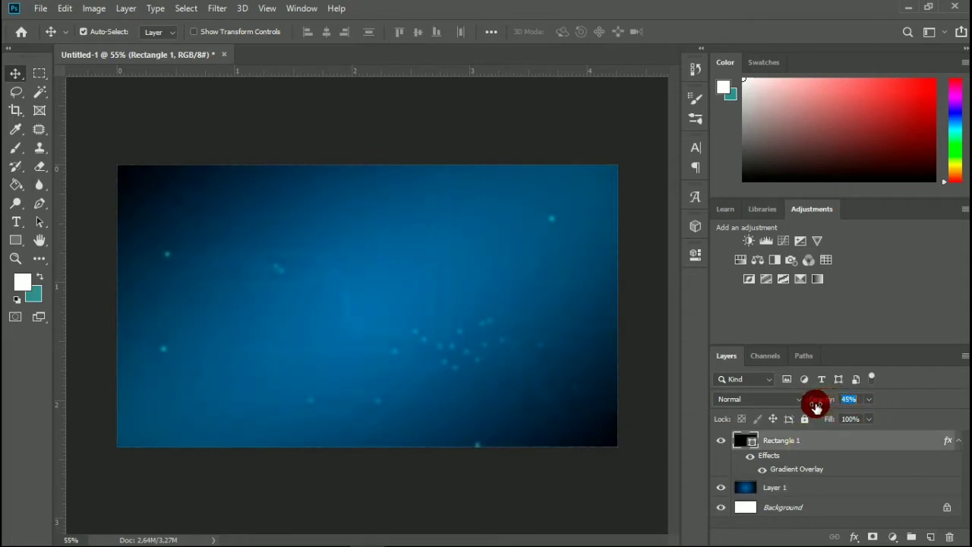
pyautogui.moveTo(816, 406); pyautogui.dragTo(791, 419)
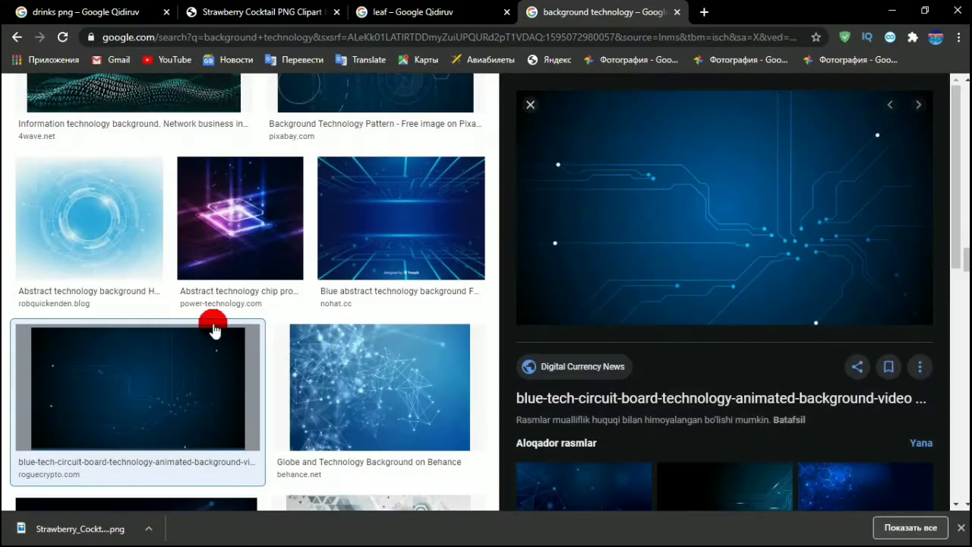
# Switch to Chrome, search Google for "photoshop logo" and show the image results.
pyautogui.click(327, 43)
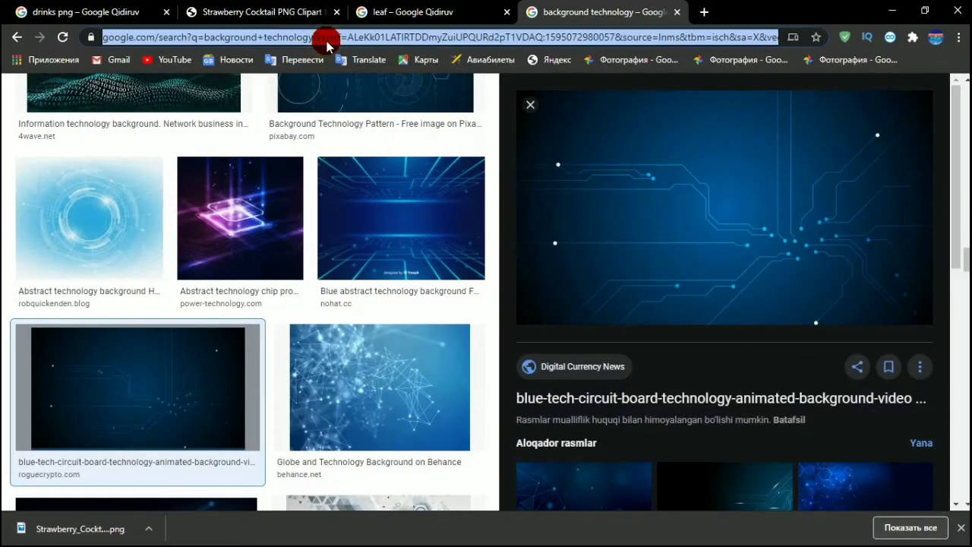
pyautogui.write('PHOTOshop logo')
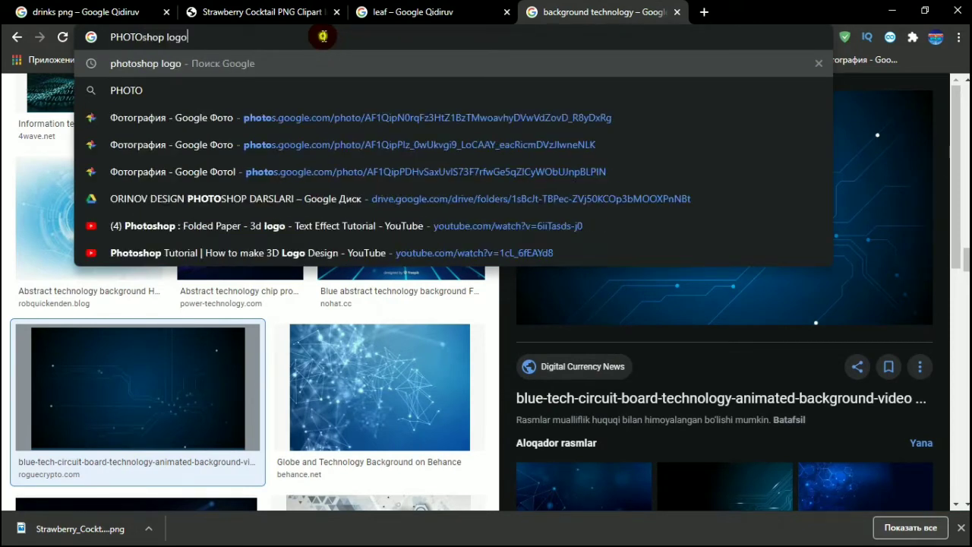
pyautogui.press('Return')
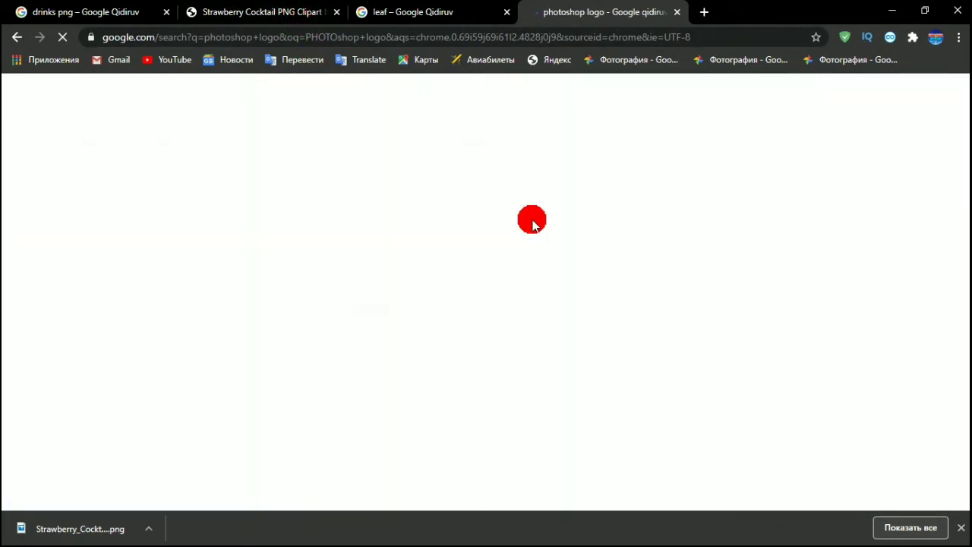
pyautogui.click(234, 145)
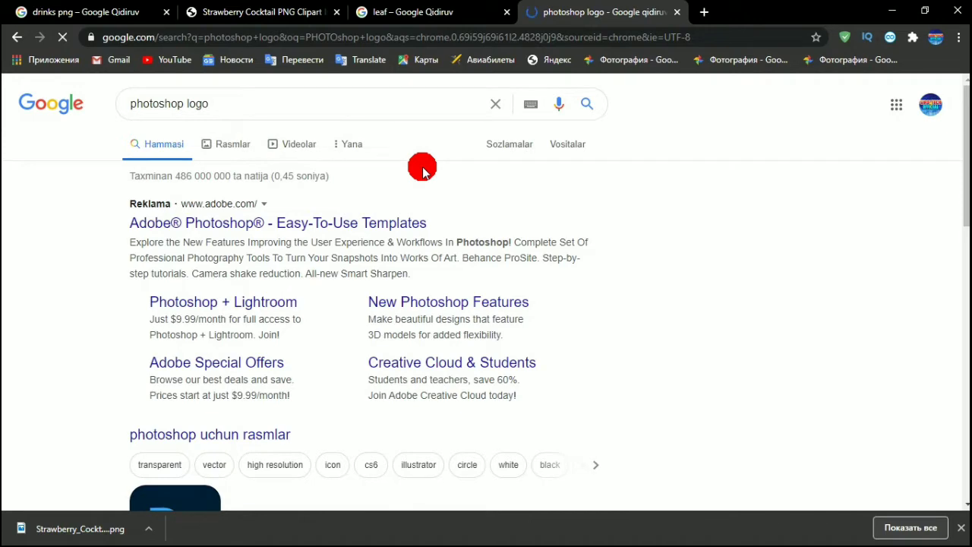
pyautogui.scroll(-2, 492, 193)
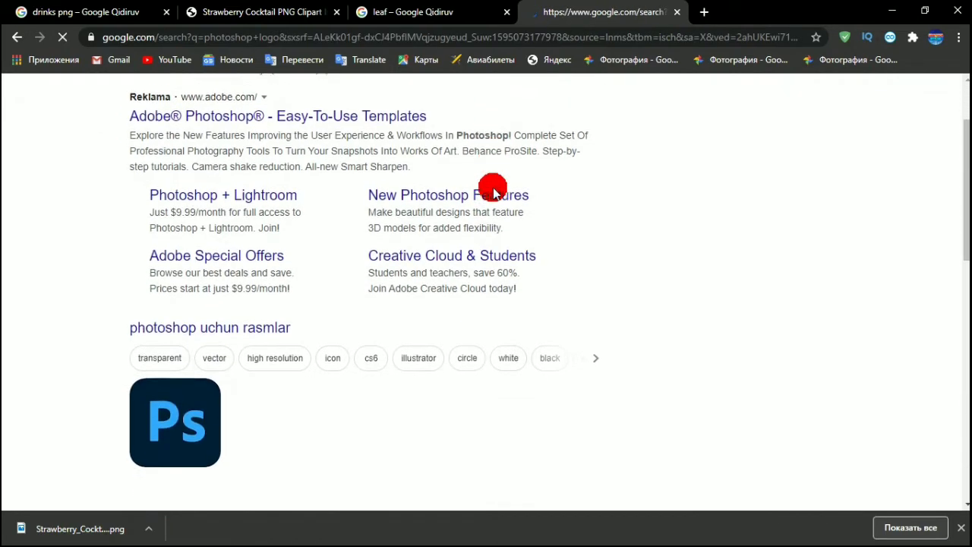
pyautogui.scroll(-1, 493, 207)
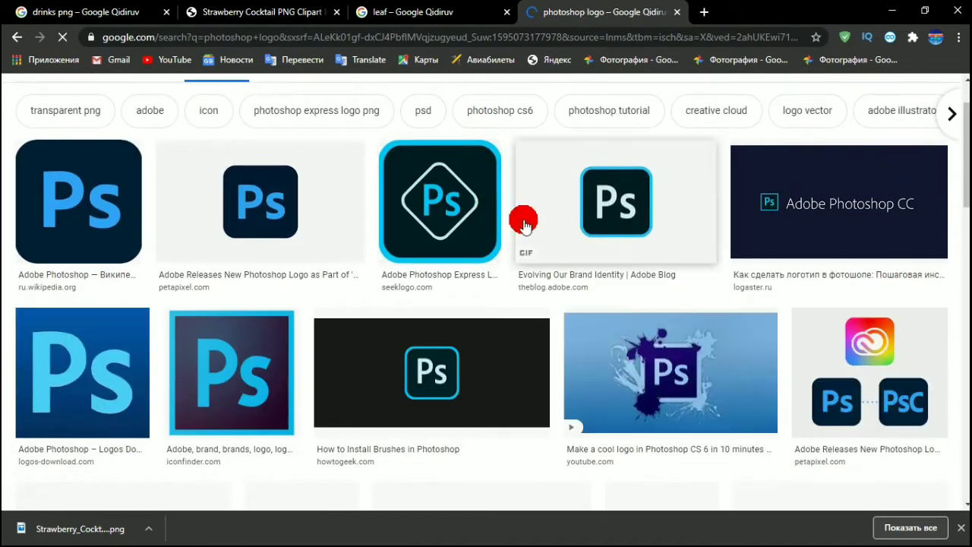
# Browse the Photoshop logo image results for a logo suited to the blue design.
pyautogui.scroll(-5, 309, 246)
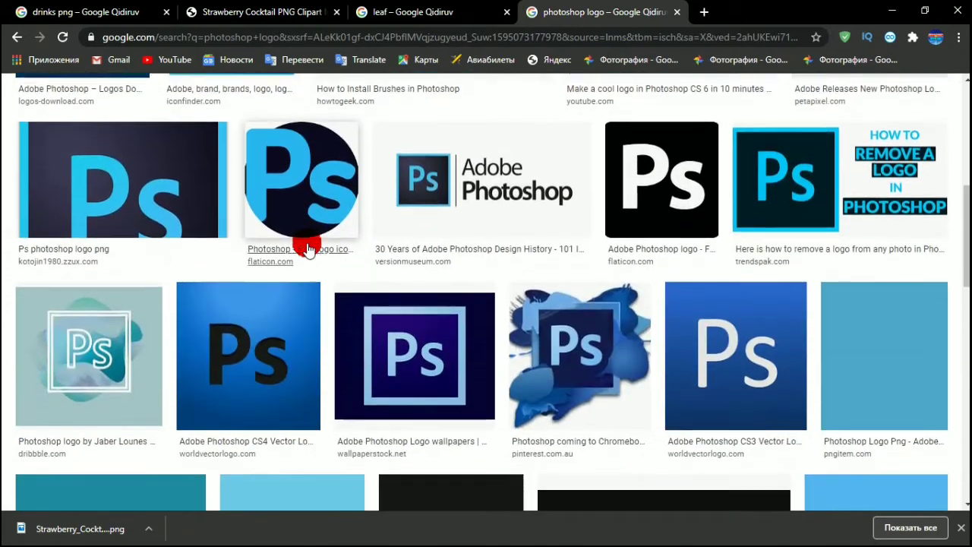
pyautogui.scroll(-7, 309, 248)
pyautogui.scroll(3, 308, 249)
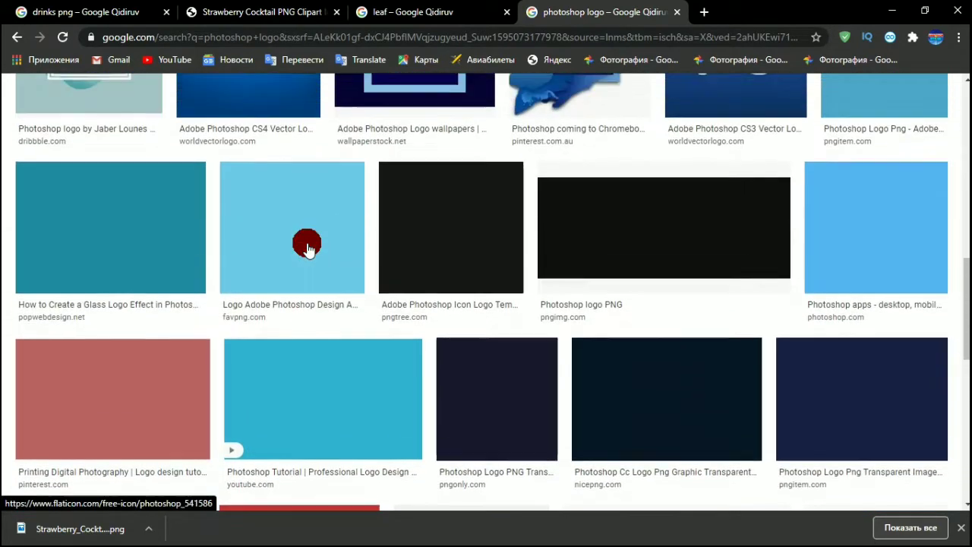
pyautogui.scroll(4, 307, 250)
pyautogui.scroll(-1, 307, 249)
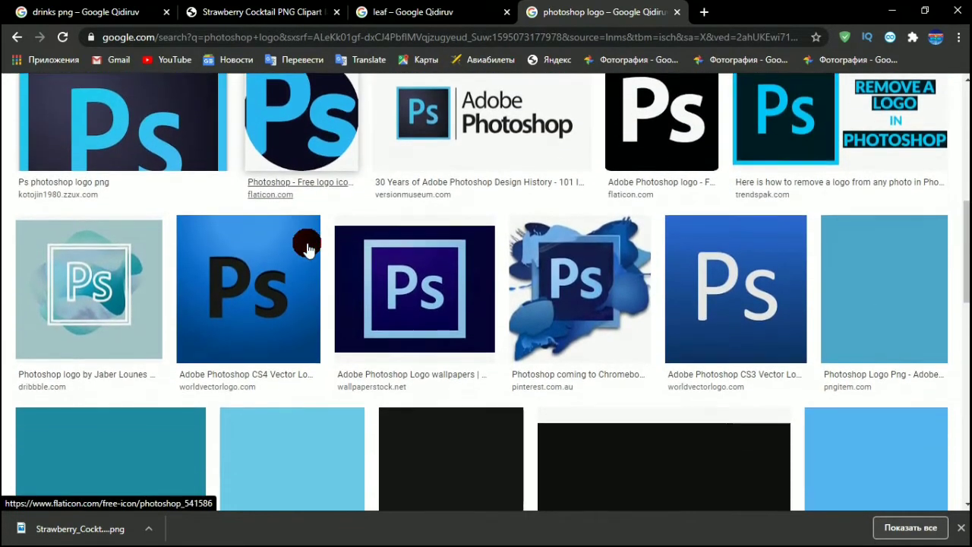
pyautogui.scroll(2, 373, 245)
pyautogui.scroll(-5, 427, 256)
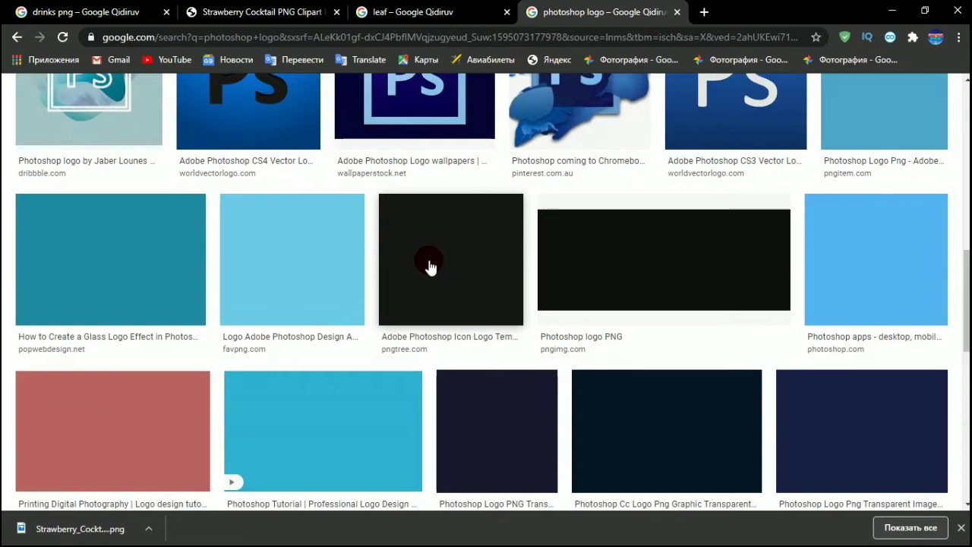
pyautogui.scroll(7, 431, 263)
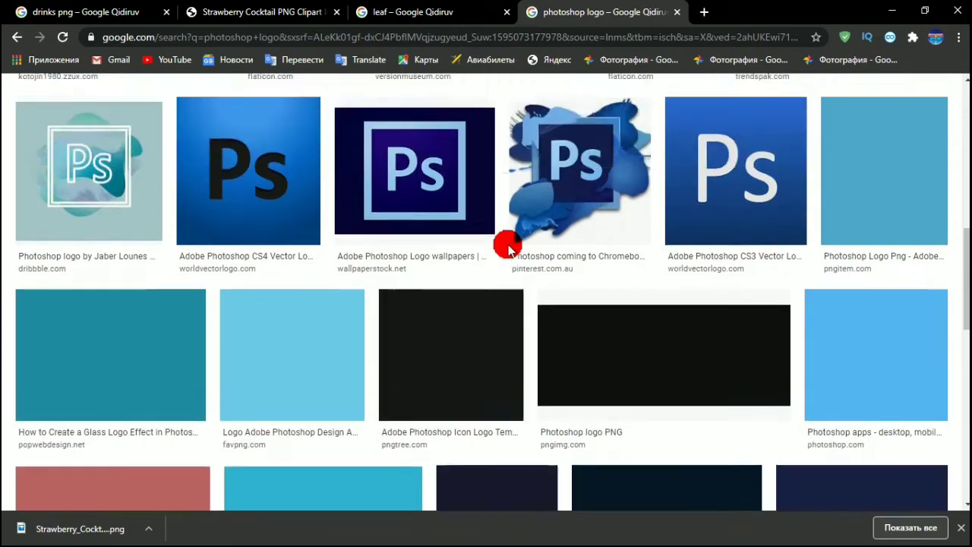
pyautogui.scroll(2, 509, 251)
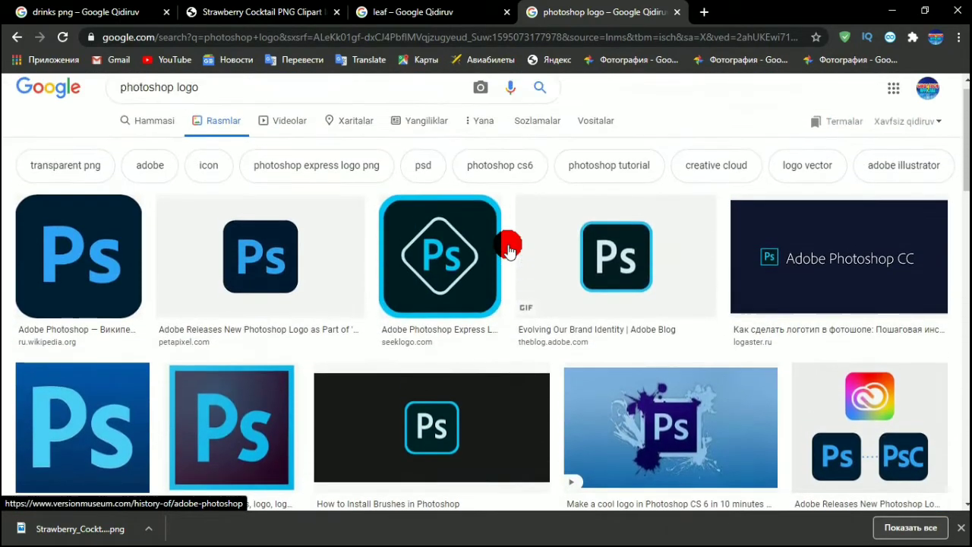
pyautogui.scroll(-8, 508, 250)
pyautogui.scroll(-4, 508, 250)
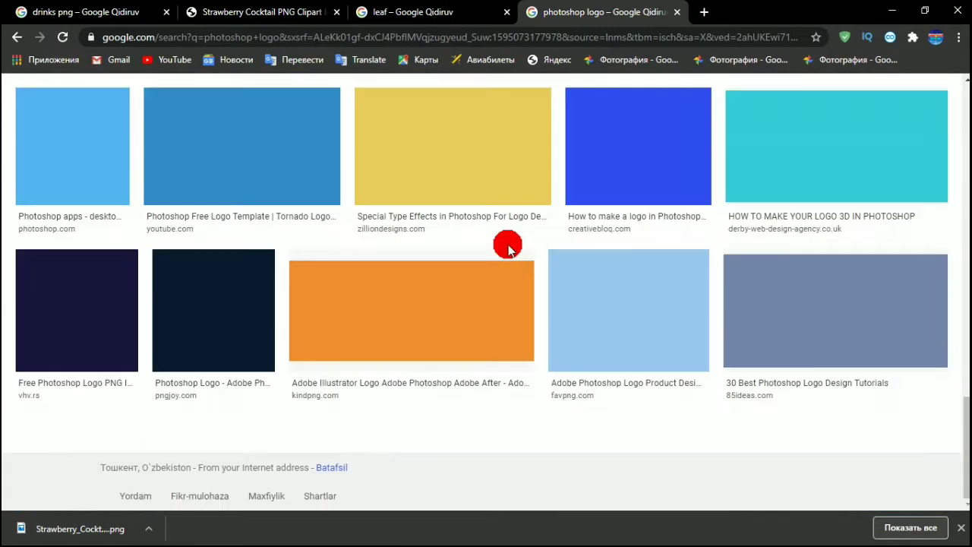
pyautogui.scroll(8, 509, 250)
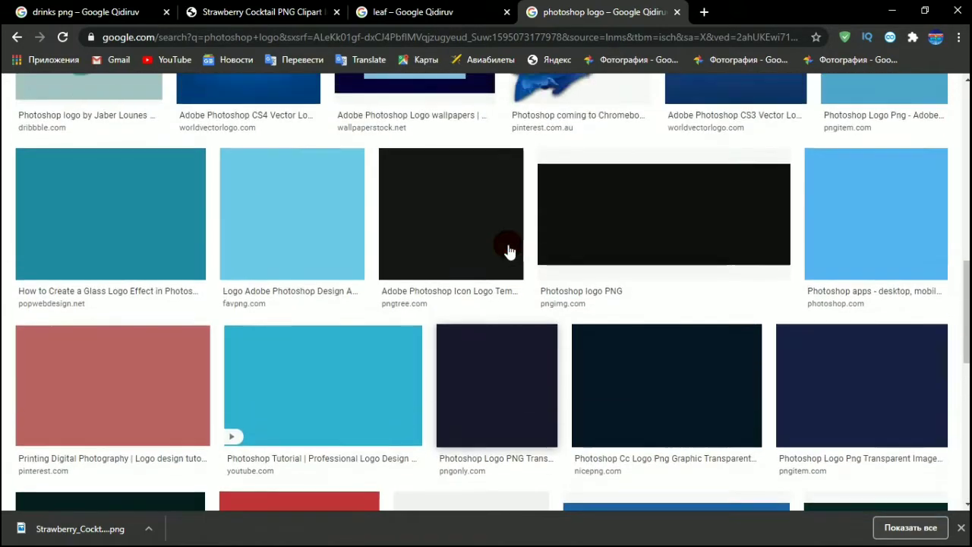
pyautogui.scroll(1, 508, 250)
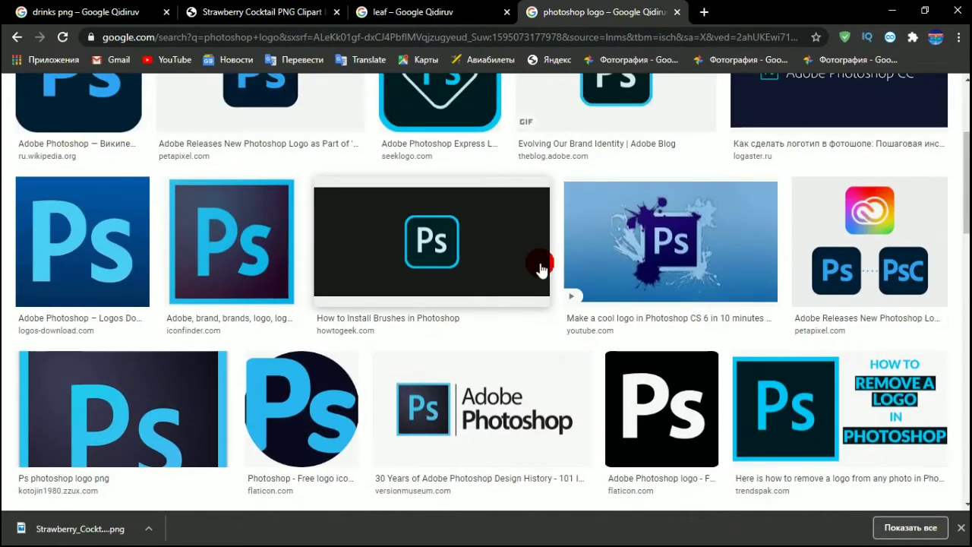
pyautogui.scroll(-5, 733, 356)
pyautogui.scroll(-12, 734, 355)
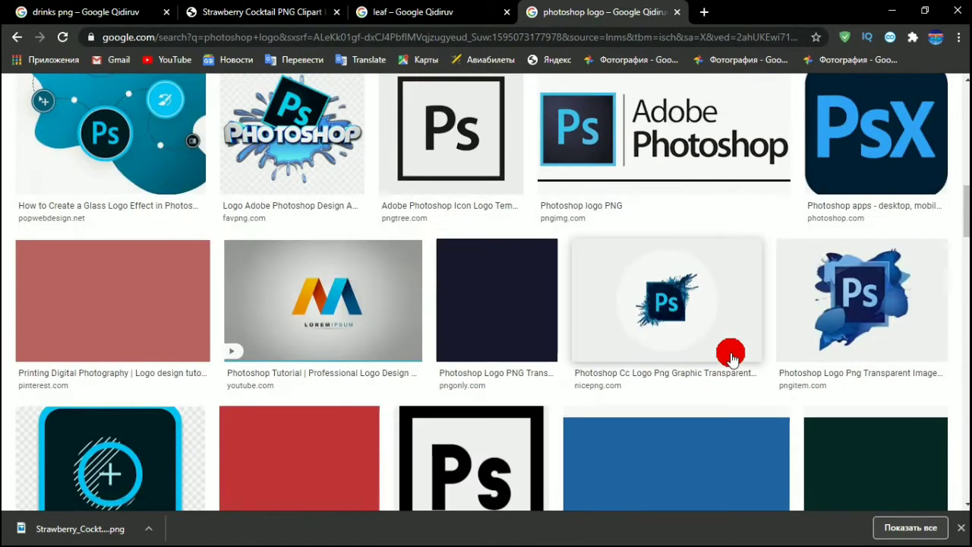
pyautogui.scroll(-4, 583, 345)
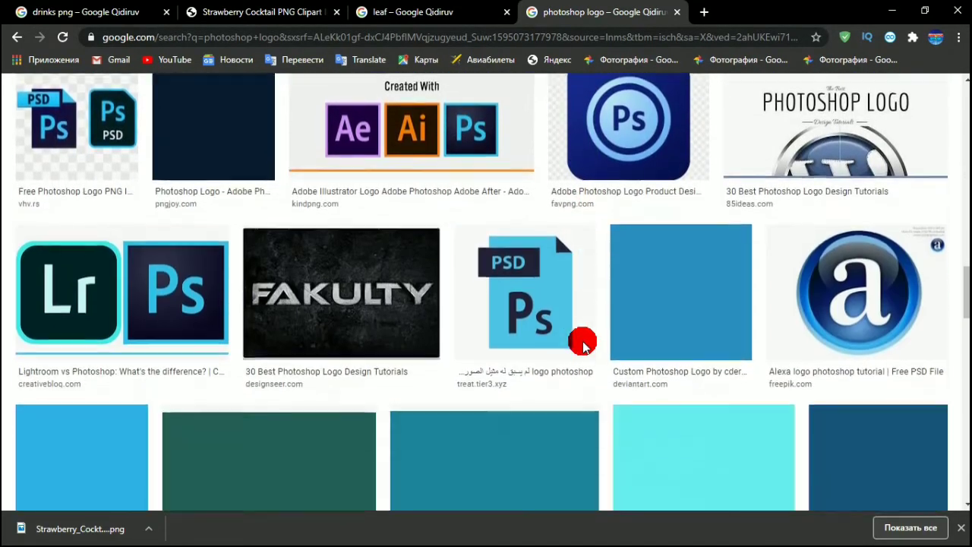
pyautogui.scroll(-4, 414, 315)
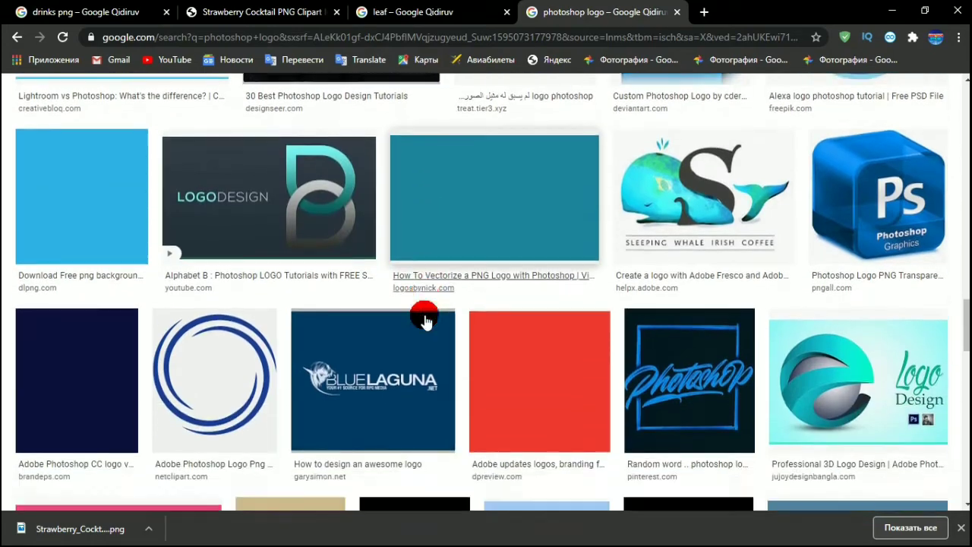
pyautogui.scroll(3, 423, 316)
pyautogui.scroll(10, 423, 317)
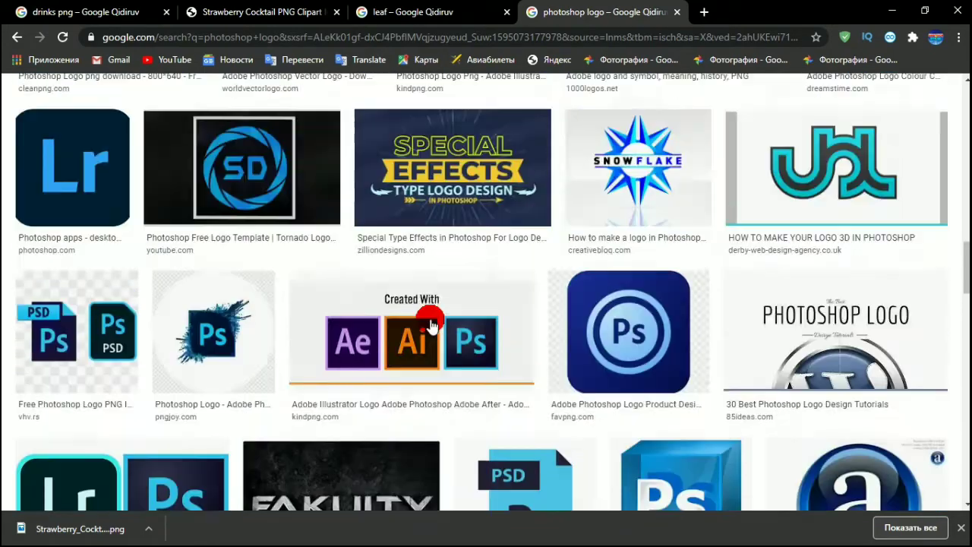
pyautogui.scroll(3, 596, 325)
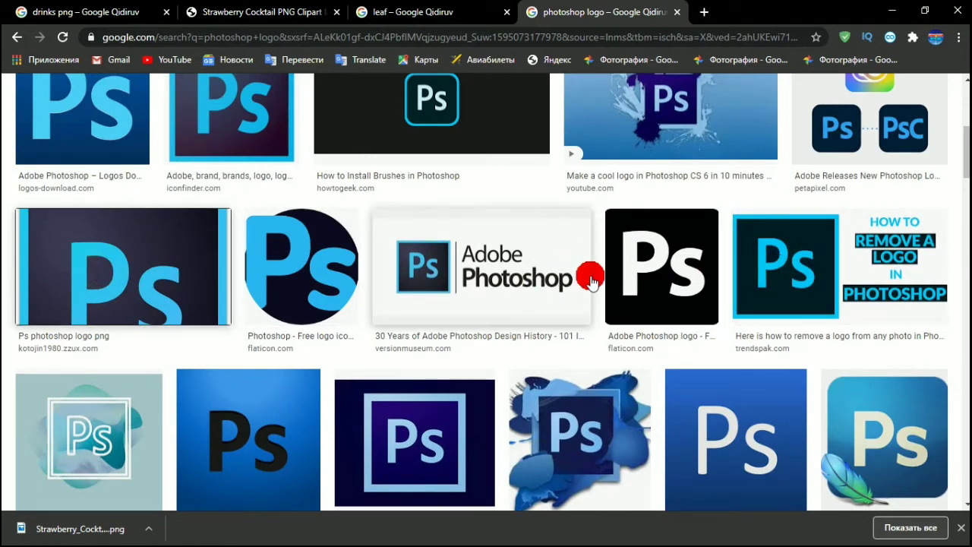
pyautogui.scroll(1, 645, 283)
pyautogui.scroll(2, 644, 283)
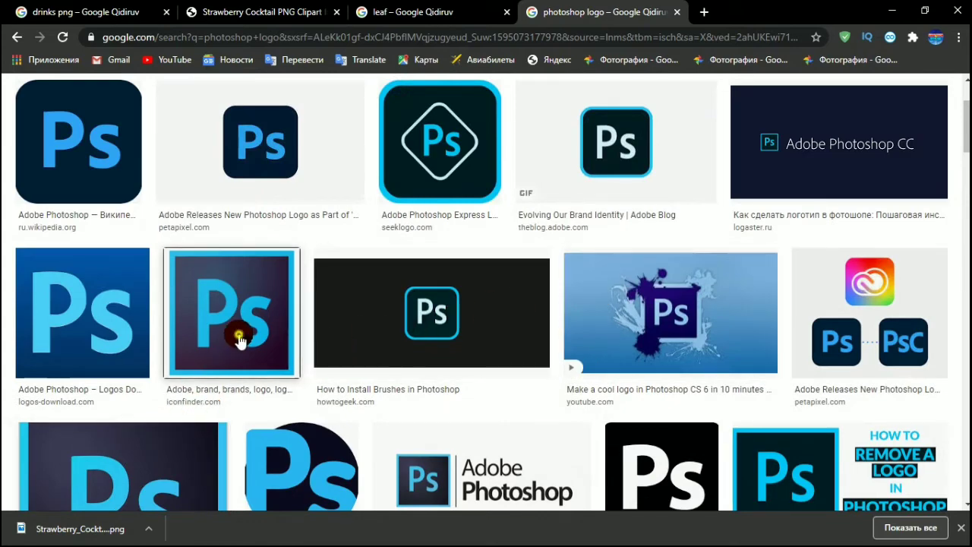
pyautogui.scroll(-1, 757, 250)
pyautogui.scroll(2, 760, 257)
pyautogui.scroll(1, 757, 255)
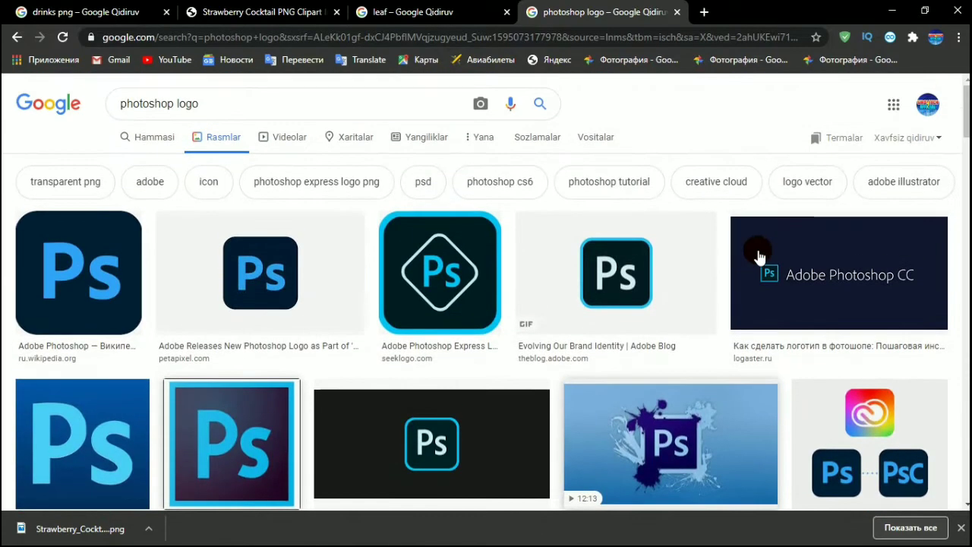
pyautogui.scroll(-6, 293, 401)
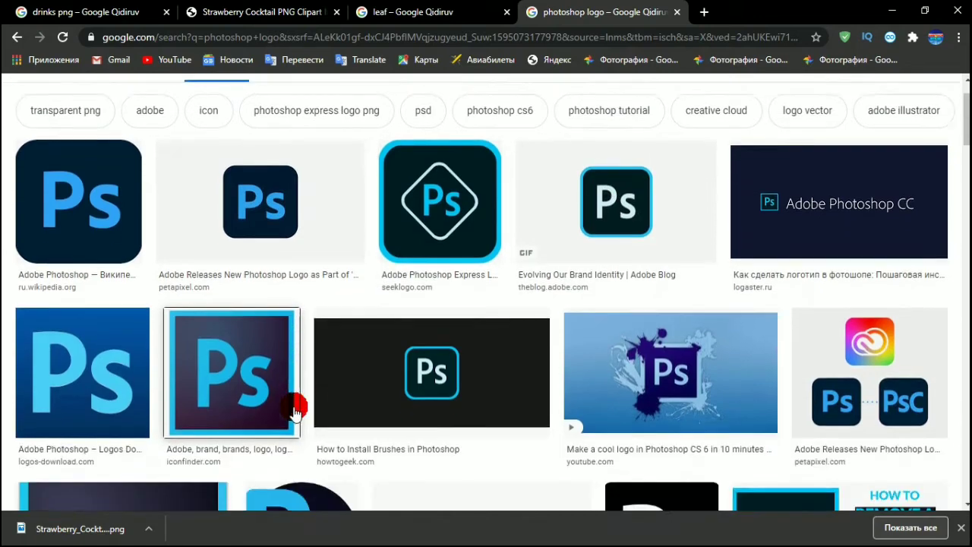
pyautogui.scroll(-5, 295, 410)
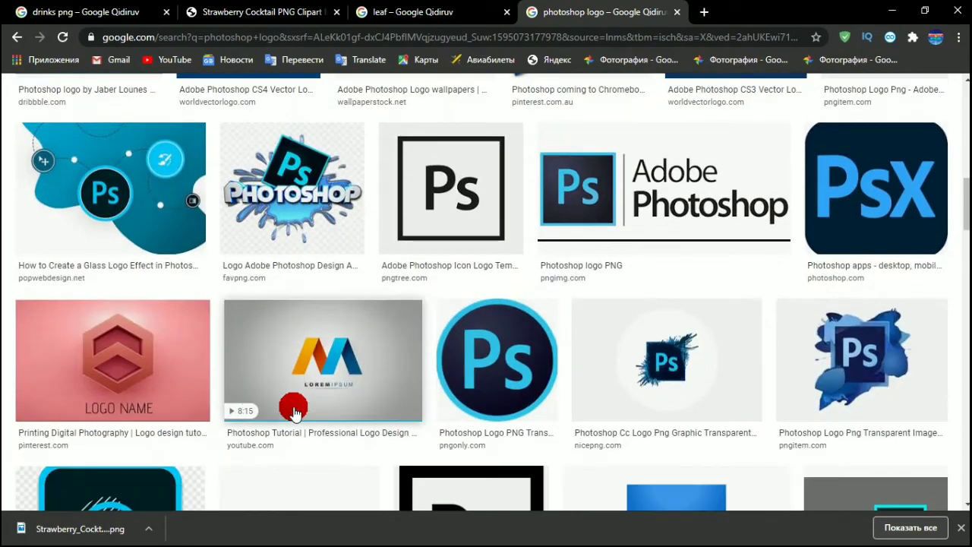
pyautogui.scroll(-5, 295, 412)
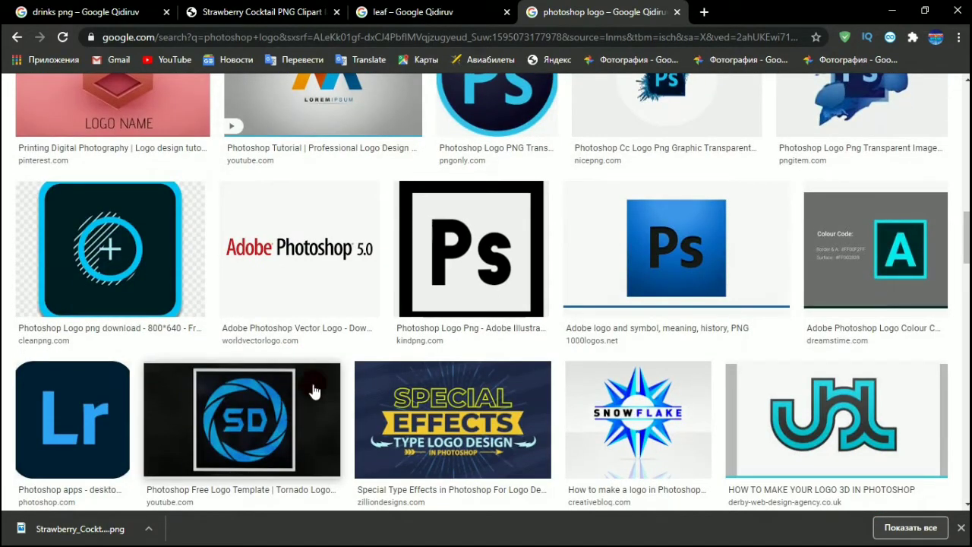
# Compare the remaining square Ps emblems in the Photoshop logo image results.
pyautogui.scroll(2, 313, 391)
pyautogui.scroll(4, 402, 163)
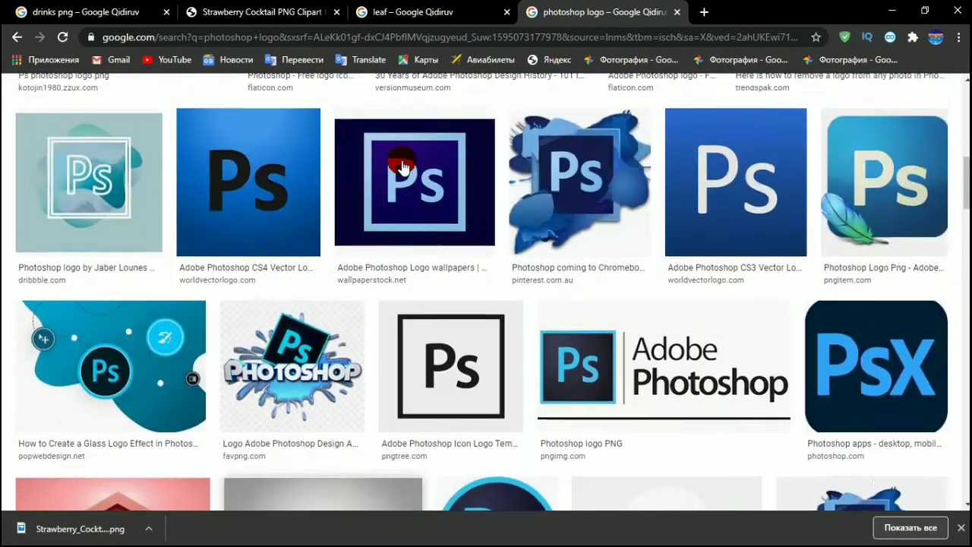
pyautogui.scroll(8, 354, 202)
pyautogui.scroll(-5, 185, 310)
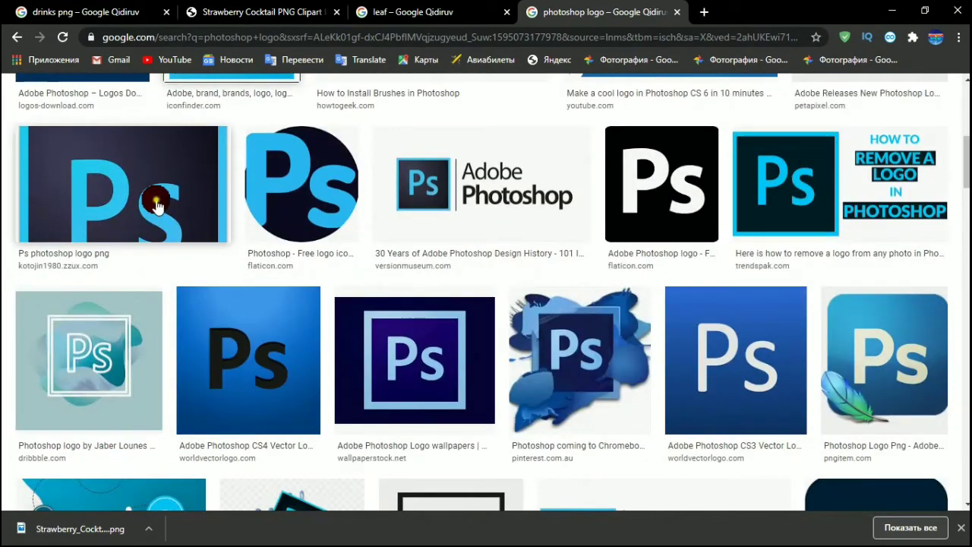
pyautogui.scroll(-4, 155, 205)
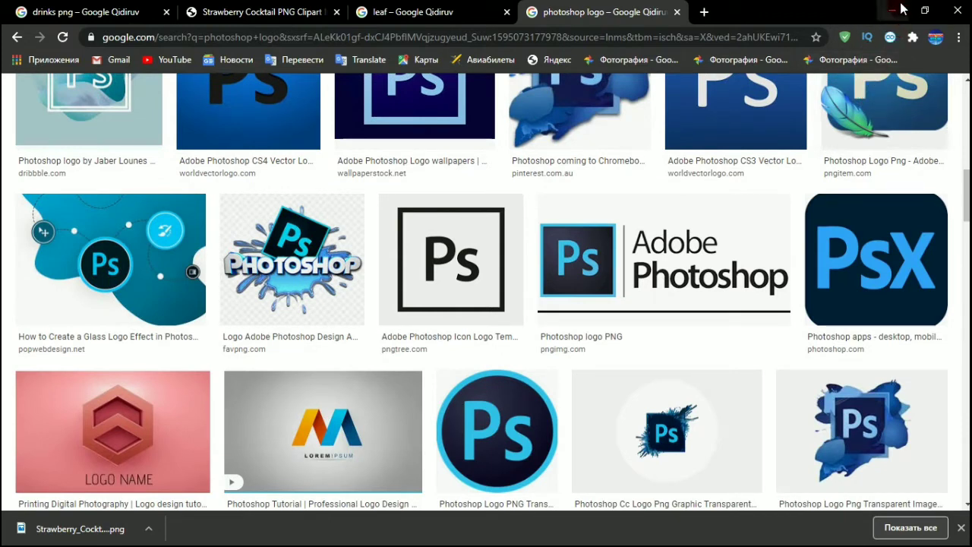
pyautogui.scroll(1, 308, 223)
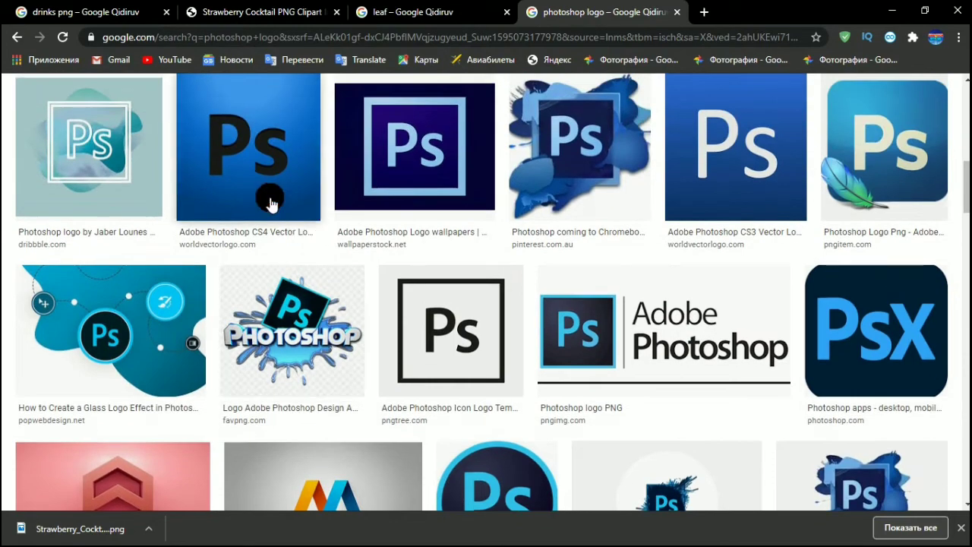
pyautogui.scroll(-7, 208, 370)
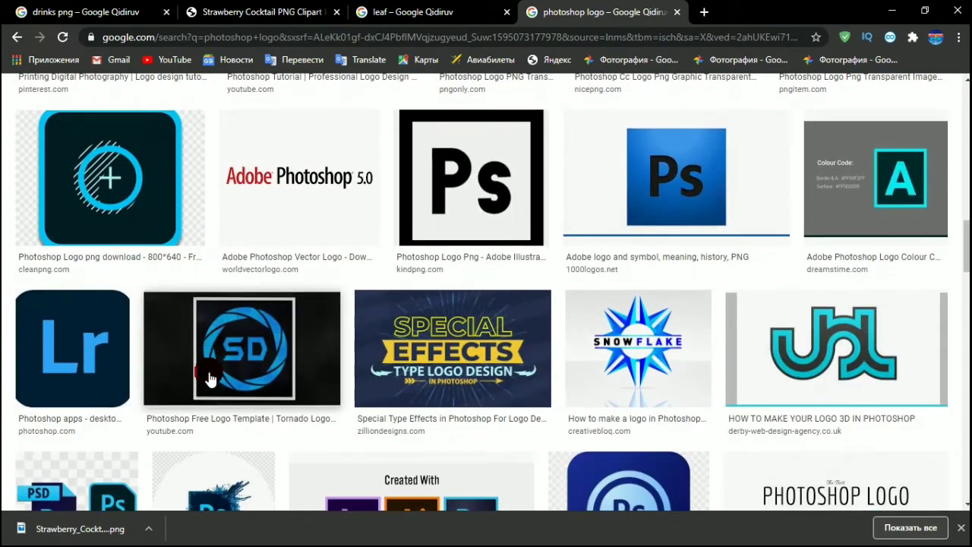
pyautogui.scroll(3, 209, 376)
# Copy the square Ps logo from the Iconfinder image preview and paste it into the Photoshop design above Rectangle 1.
pyautogui.hotkey('alt', 'Left')
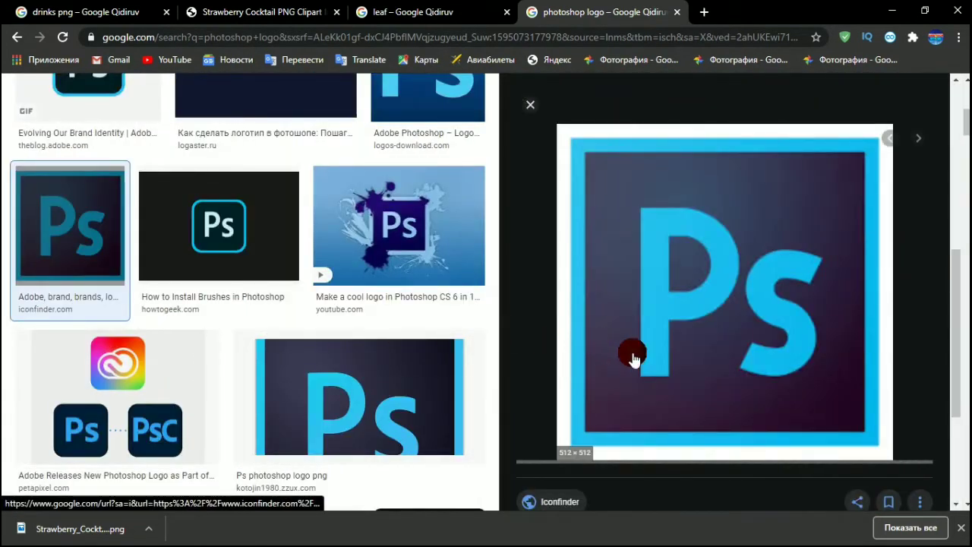
pyautogui.scroll(-4, 659, 359)
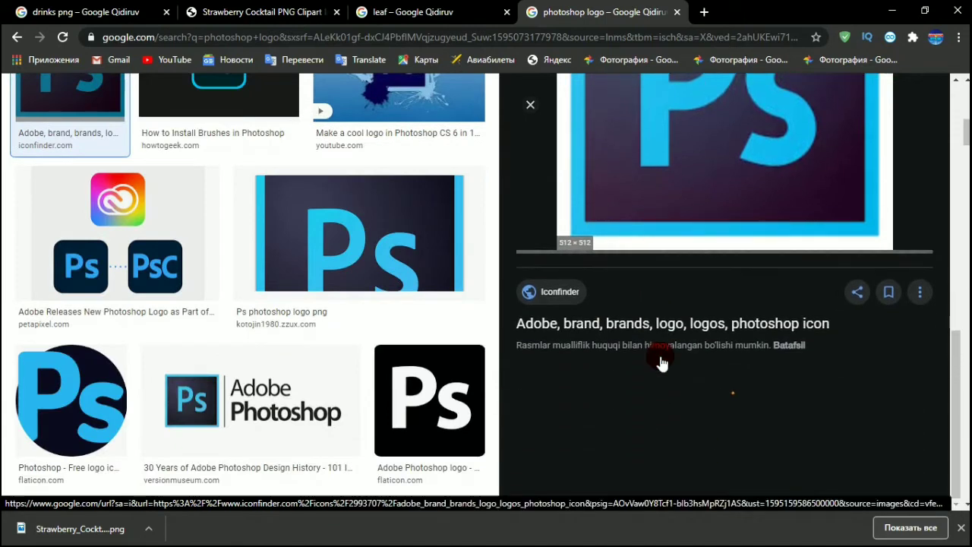
pyautogui.scroll(-6, 661, 364)
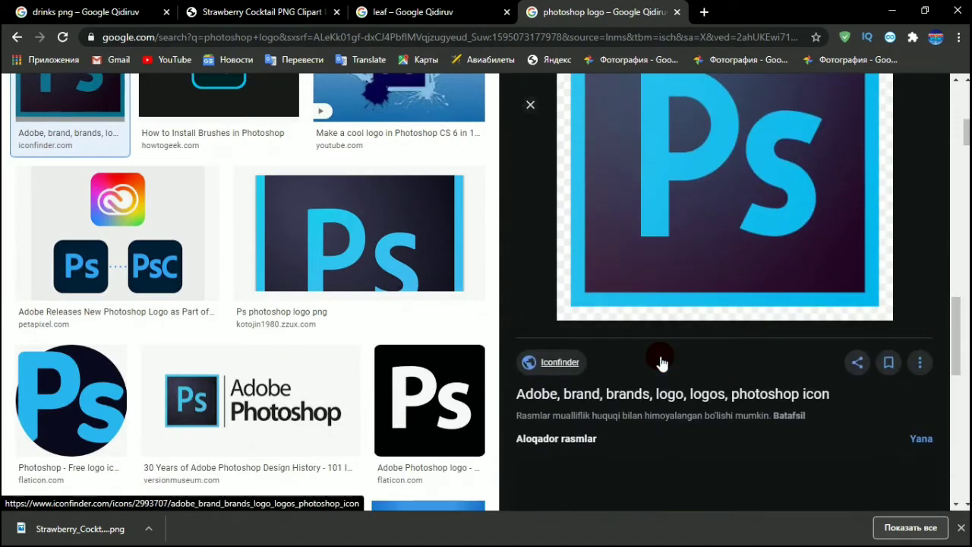
pyautogui.scroll(-5, 662, 363)
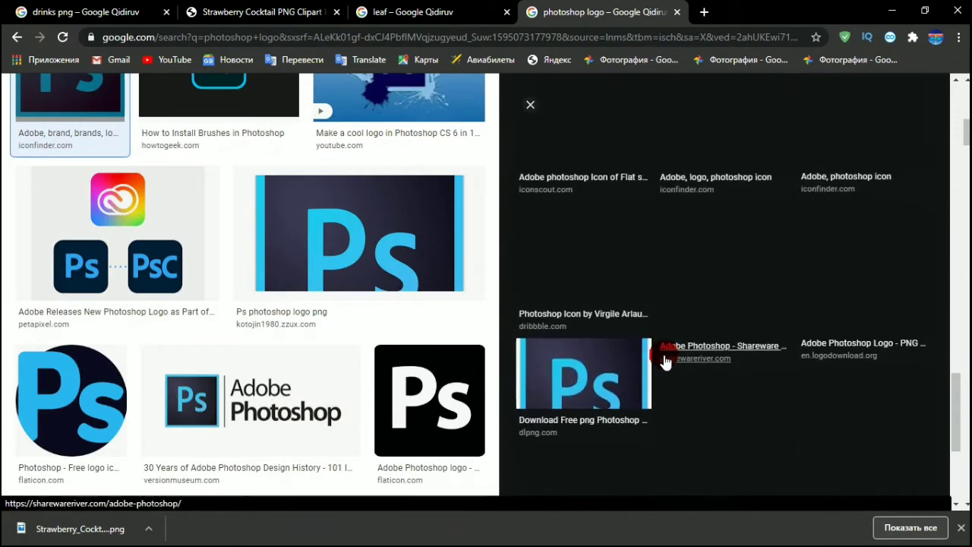
pyautogui.scroll(12, 665, 361)
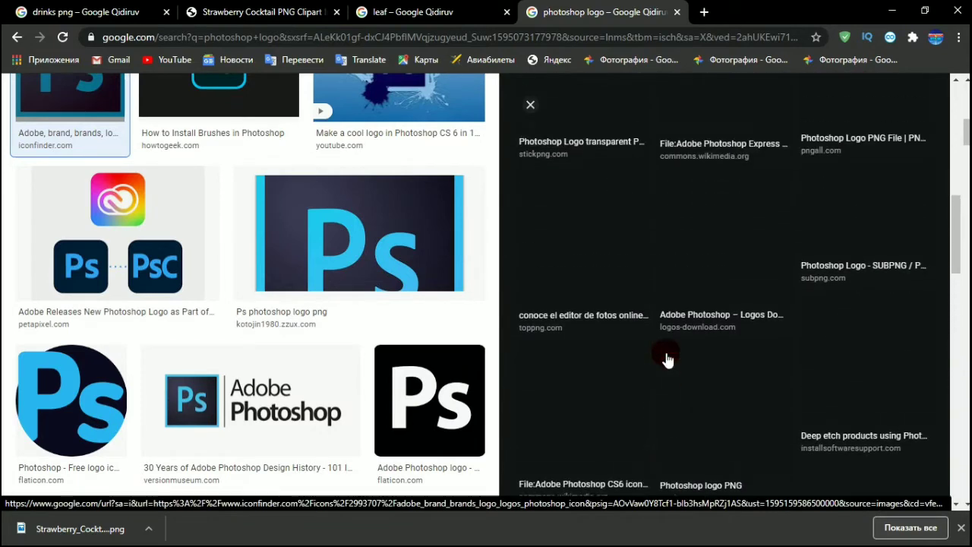
pyautogui.scroll(-6, 667, 360)
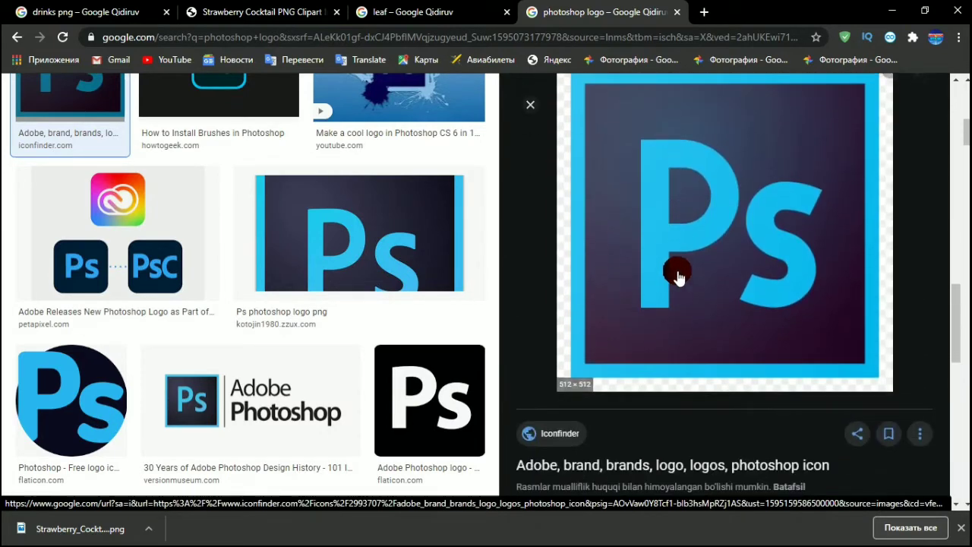
pyautogui.rightClick(678, 277)
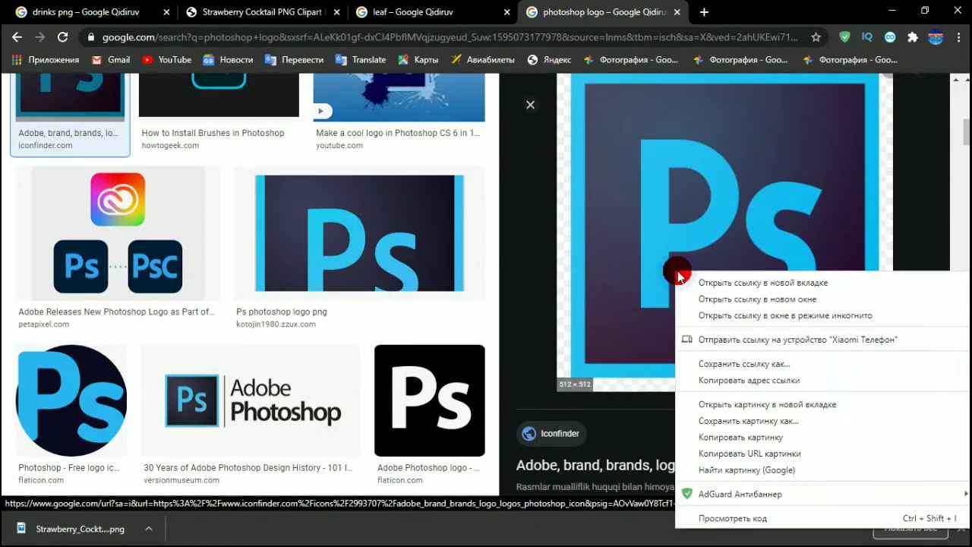
pyautogui.click(741, 438)
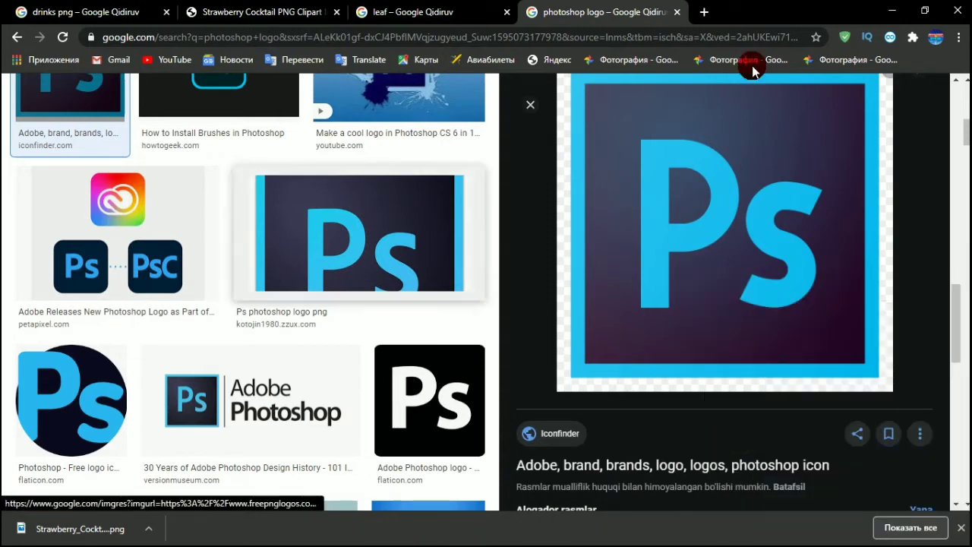
pyautogui.click(892, 11)
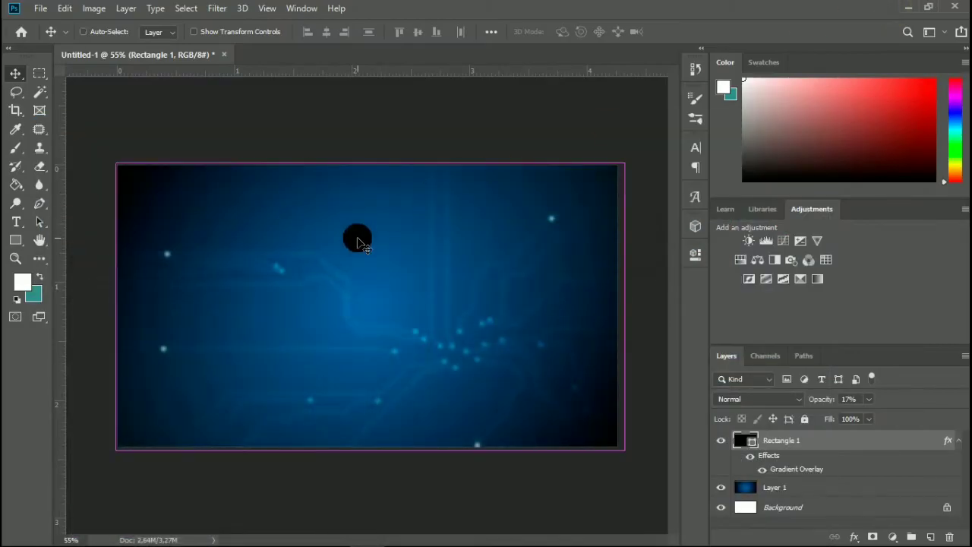
pyautogui.hotkey('ctrl', 'v')
# Select the black border around the pasted Ps logo with the Magic Wand, delete it and clear the selection.
pyautogui.scroll(3, 321, 251)
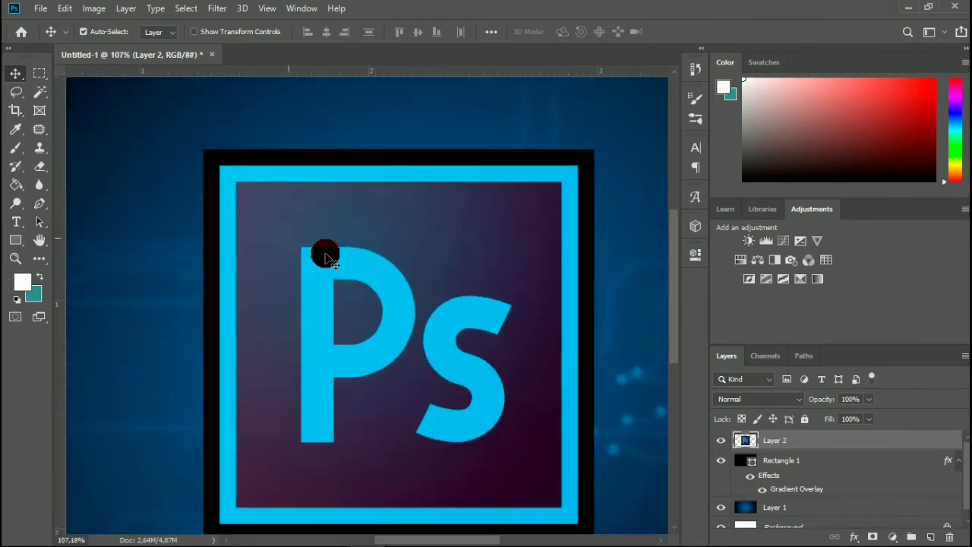
pyautogui.click(40, 94)
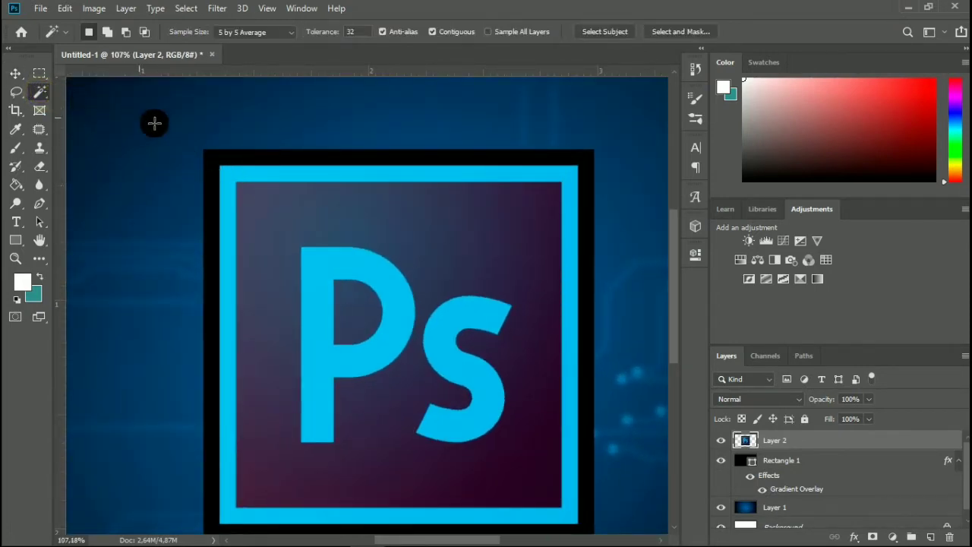
pyautogui.rightClick(238, 159)
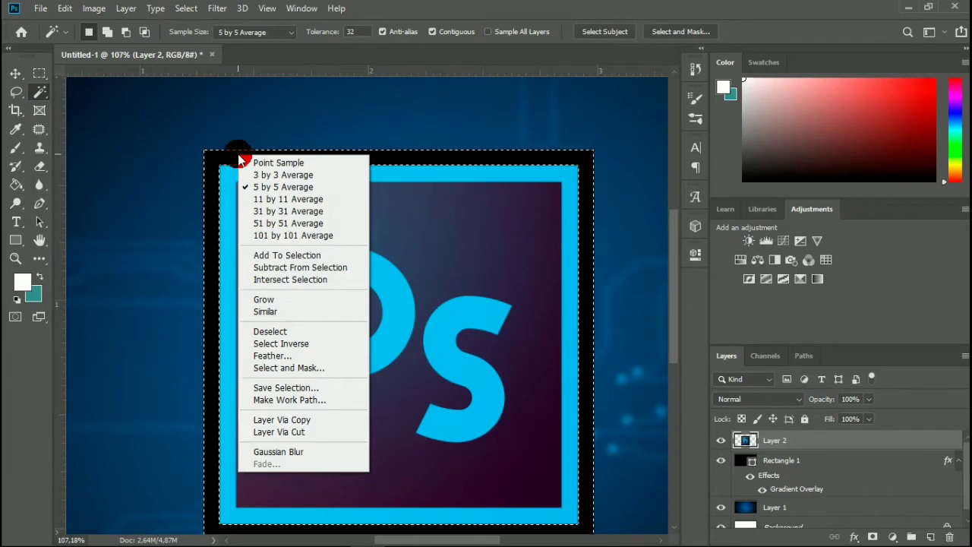
pyautogui.click(225, 163)
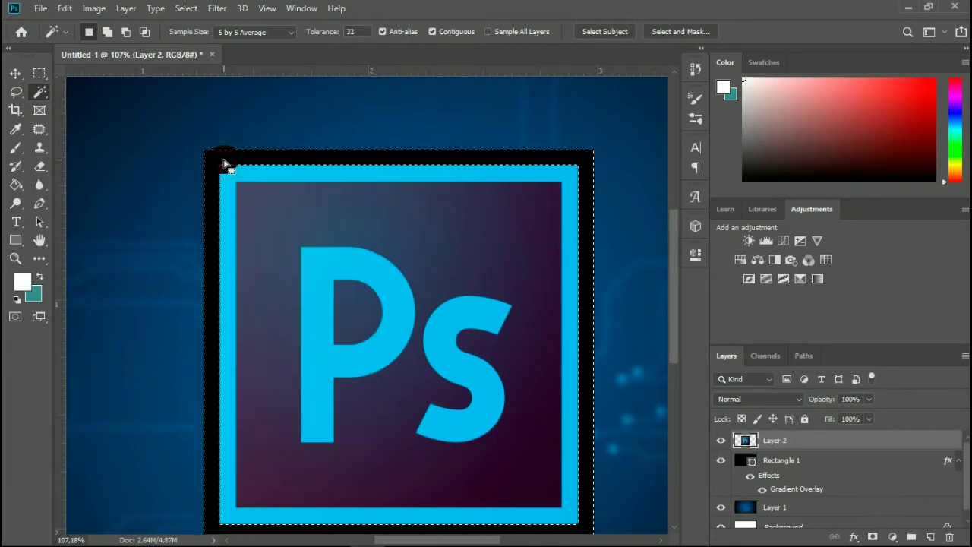
pyautogui.press('Delete')
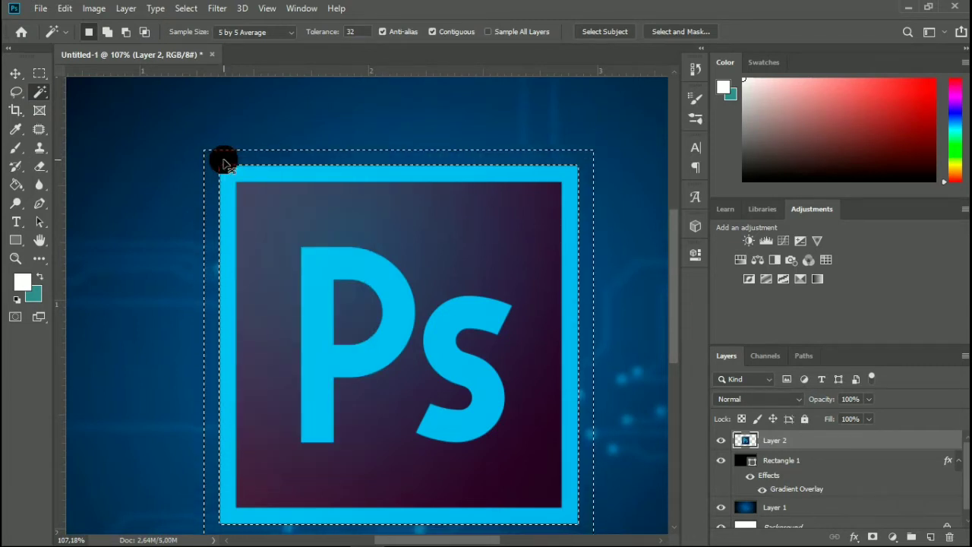
pyautogui.hotkey('ctrl', 'd')
# Move the Ps logo on Layer 2 from the centre to the right half of the canvas.
pyautogui.hotkey('ctrl', '-')
pyautogui.hotkey('ctrl', '-')
pyautogui.hotkey('ctrl', '-')
pyautogui.click(16, 80)
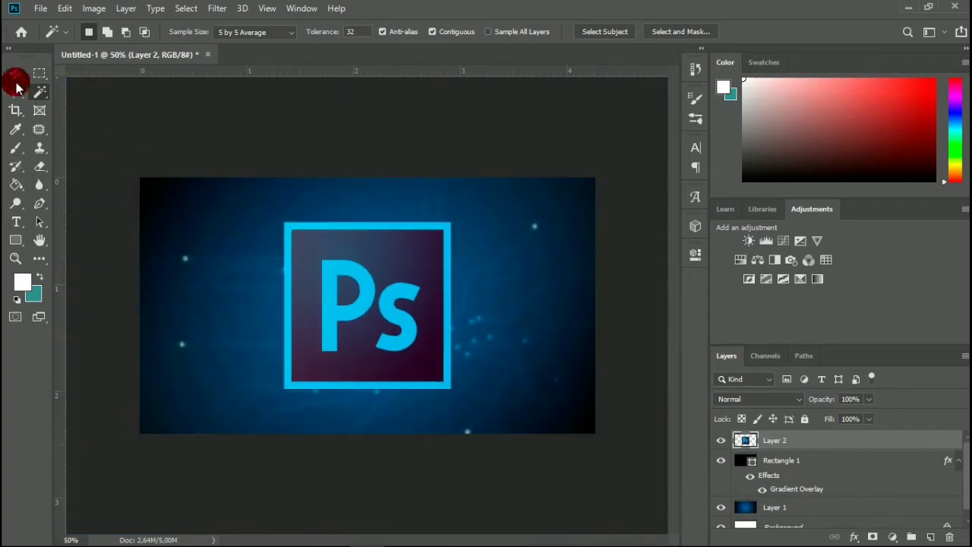
pyautogui.moveTo(363, 342); pyautogui.dragTo(509, 331)
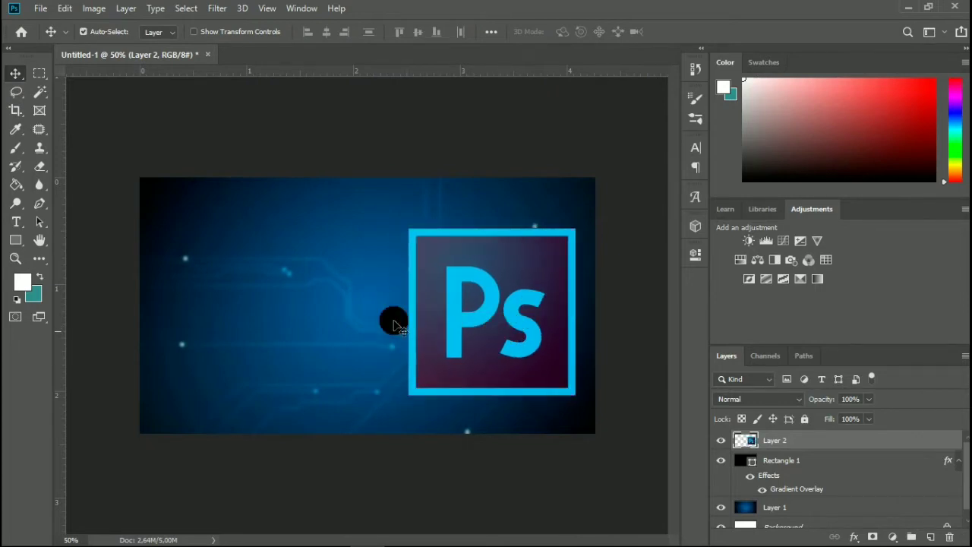
# Add the paragraph text "YOU TUBE" in 72 pt Evogria Italic across the upper canvas, widening its box to fit one line.
pyautogui.scroll(2, 170, 272)
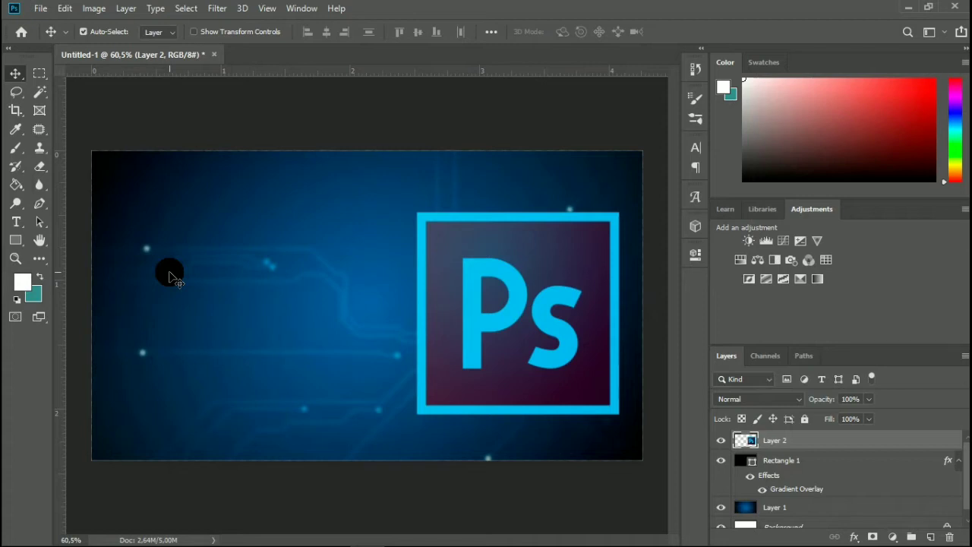
pyautogui.click(16, 222)
pyautogui.moveTo(117, 194); pyautogui.dragTo(454, 313)
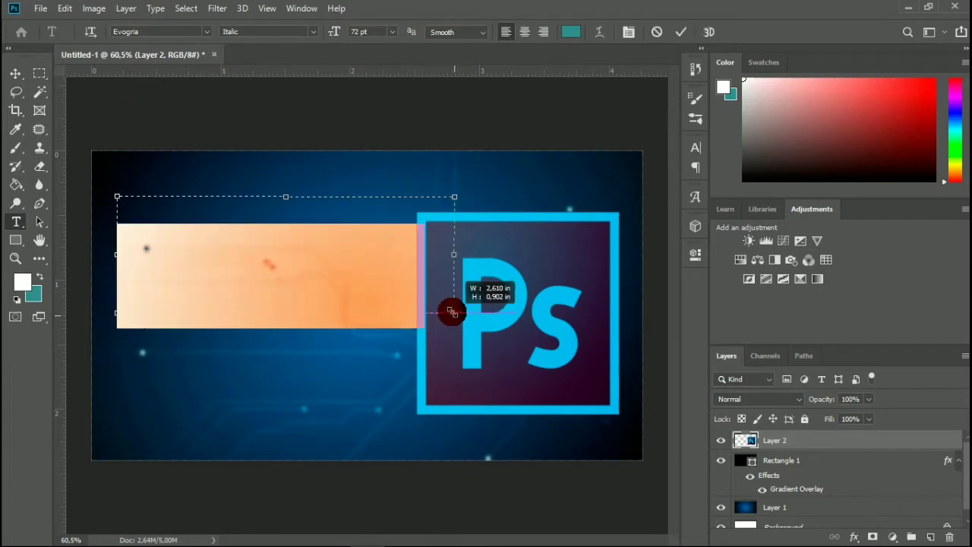
pyautogui.write('YO')
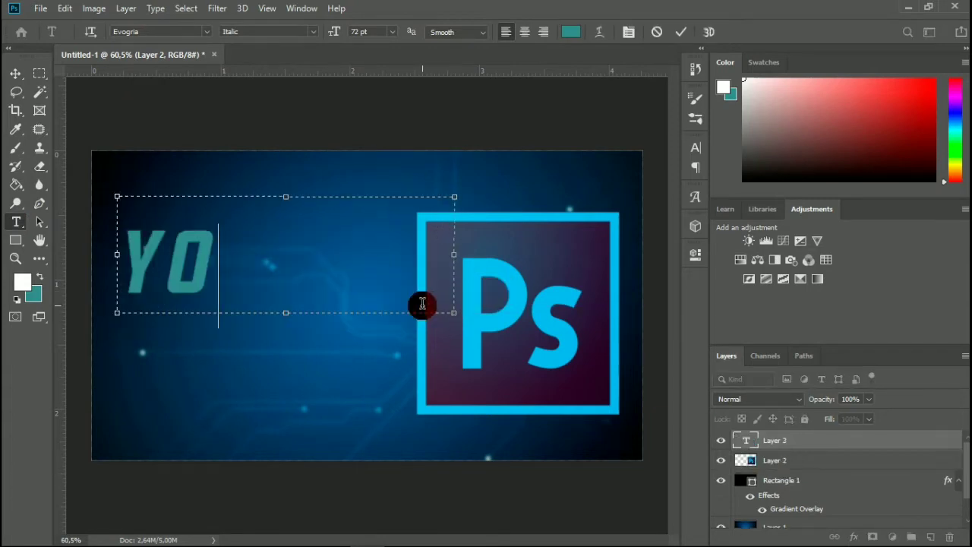
pyautogui.write('U')
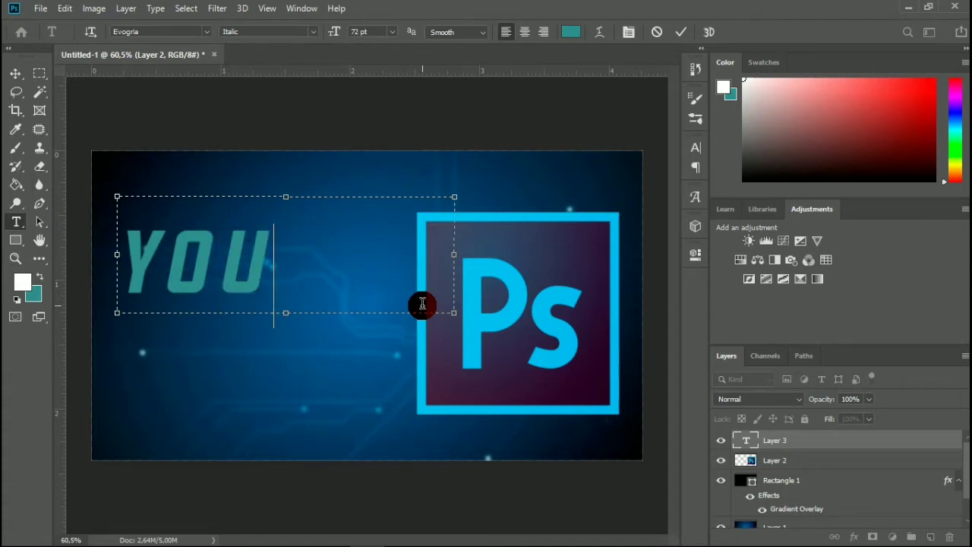
pyautogui.write(' TUBE')
pyautogui.moveTo(453, 254); pyautogui.dragTo(541, 255)
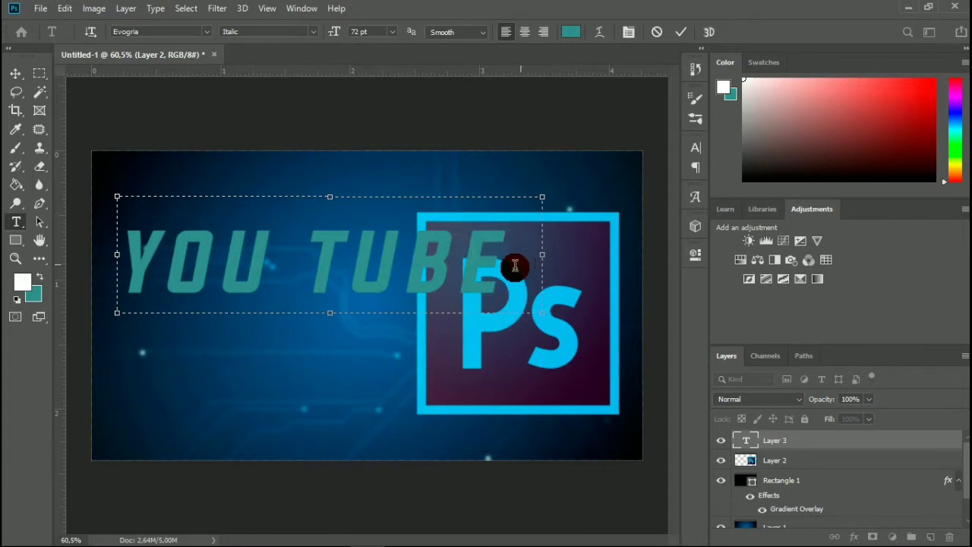
pyautogui.click(680, 32)
# Move the YOU TUBE text closer to the canvas's upper-left corner and shift the Ps logo partly past the right edge.
pyautogui.click(15, 73)
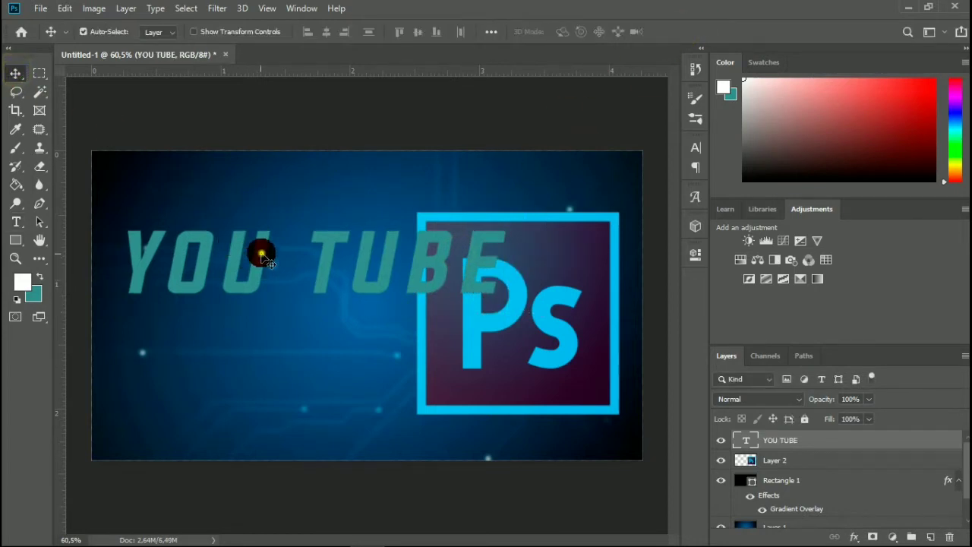
pyautogui.moveTo(261, 255); pyautogui.dragTo(243, 227)
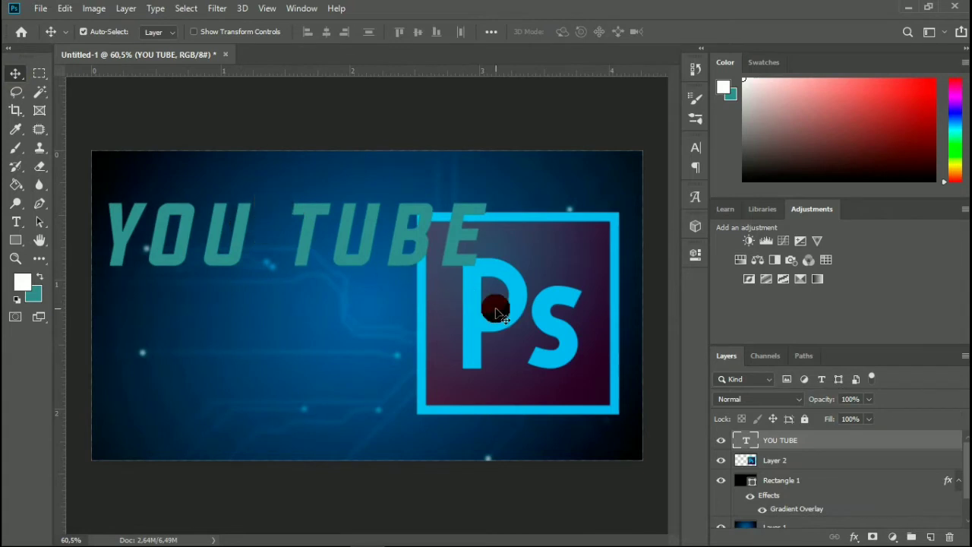
pyautogui.moveTo(495, 311); pyautogui.dragTo(626, 312)
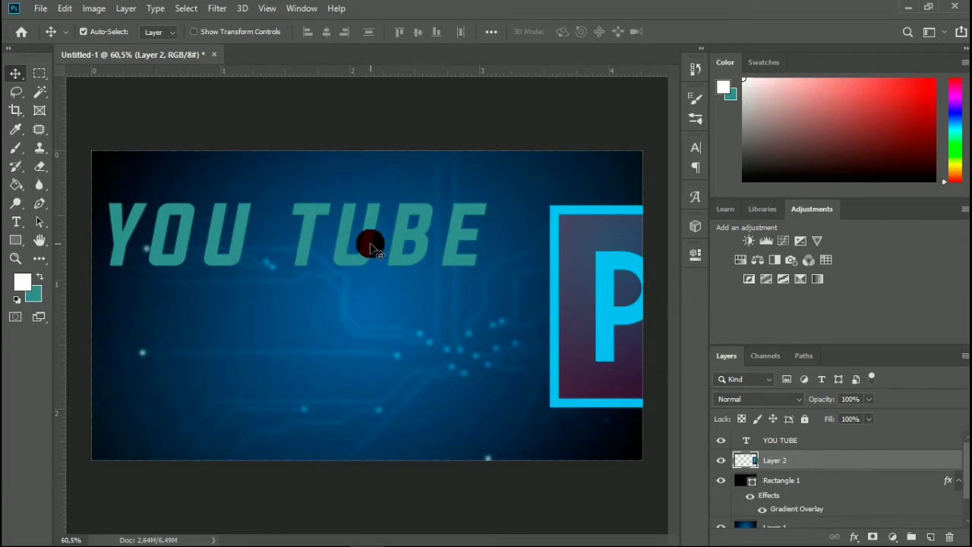
# Scale the YOU TUBE text proportionally to about 74.6% with Free Transform.
pyautogui.moveTo(369, 251); pyautogui.dragTo(372, 253)
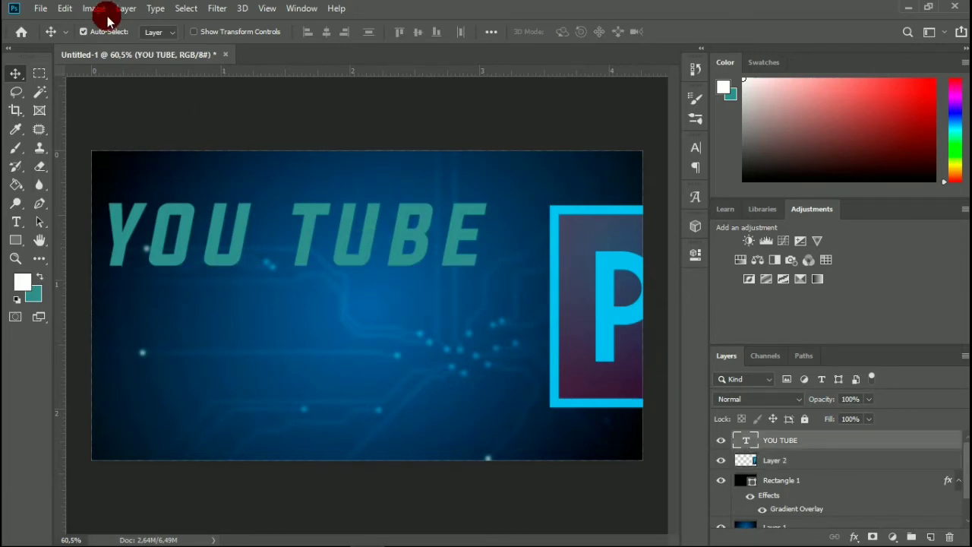
pyautogui.click(65, 7)
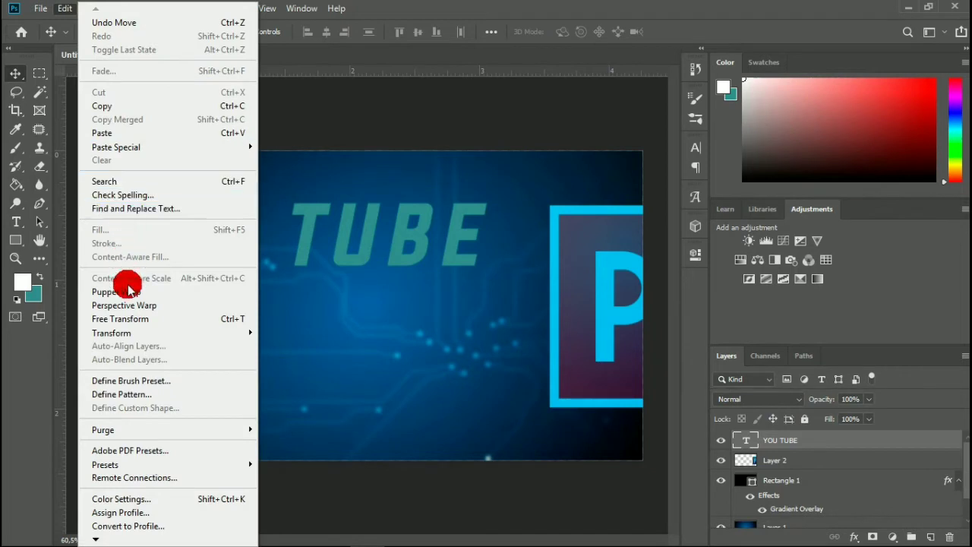
pyautogui.click(124, 318)
pyautogui.moveTo(524, 295); pyautogui.dragTo(415, 263)
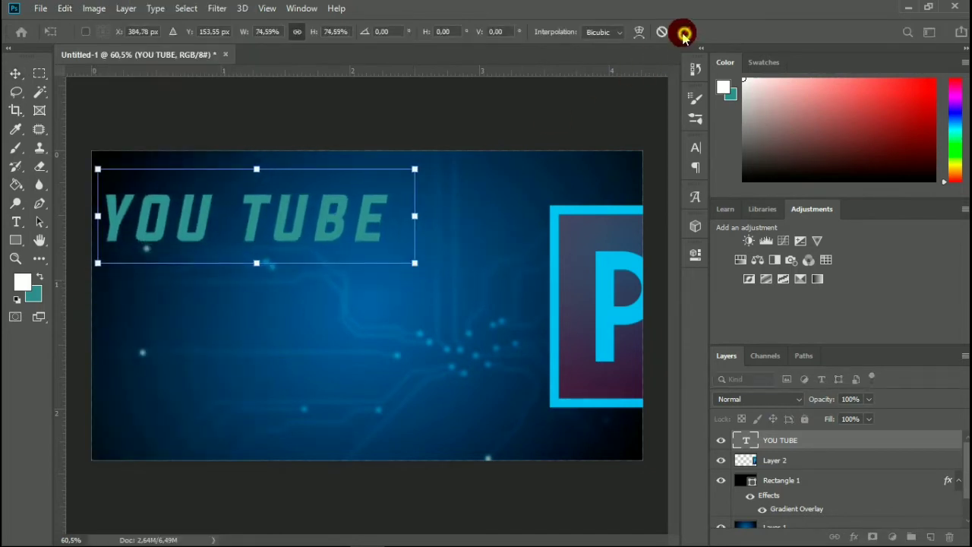
pyautogui.click(683, 32)
# Duplicate the YOU TUBE text just below the original and change the copy's wording to "UCHUN".
pyautogui.moveTo(296, 220); pyautogui.dragTo(291, 285)
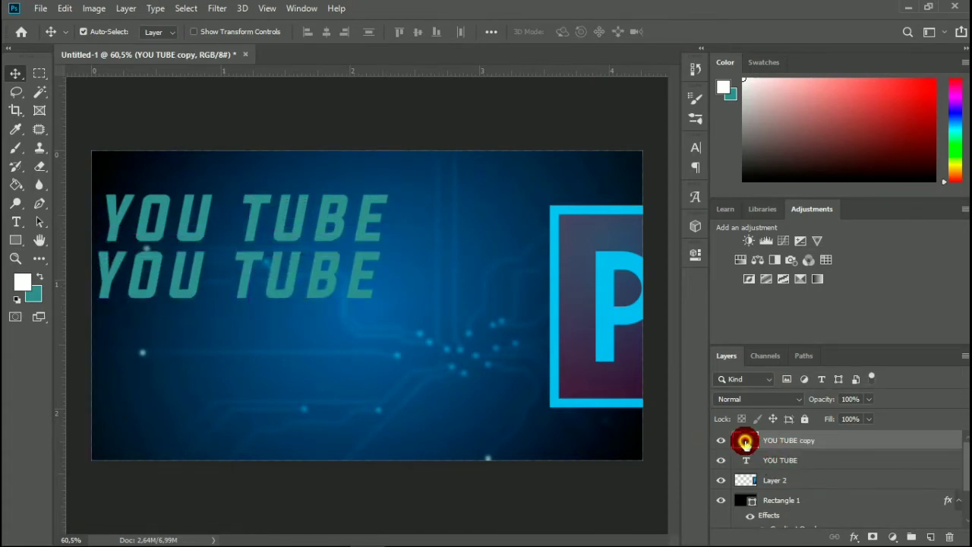
pyautogui.doubleClick(744, 441)
pyautogui.write('UCHUN')
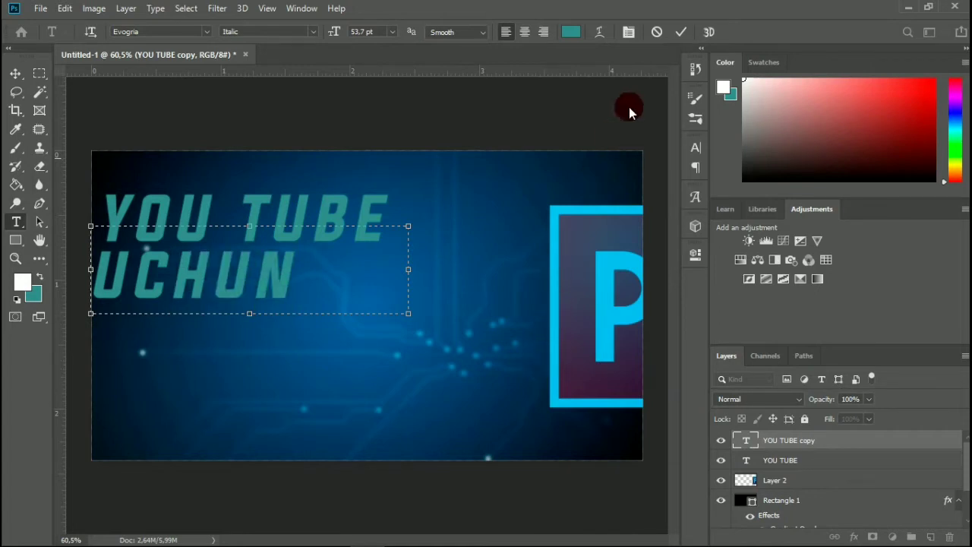
pyautogui.click(678, 32)
pyautogui.press('v')
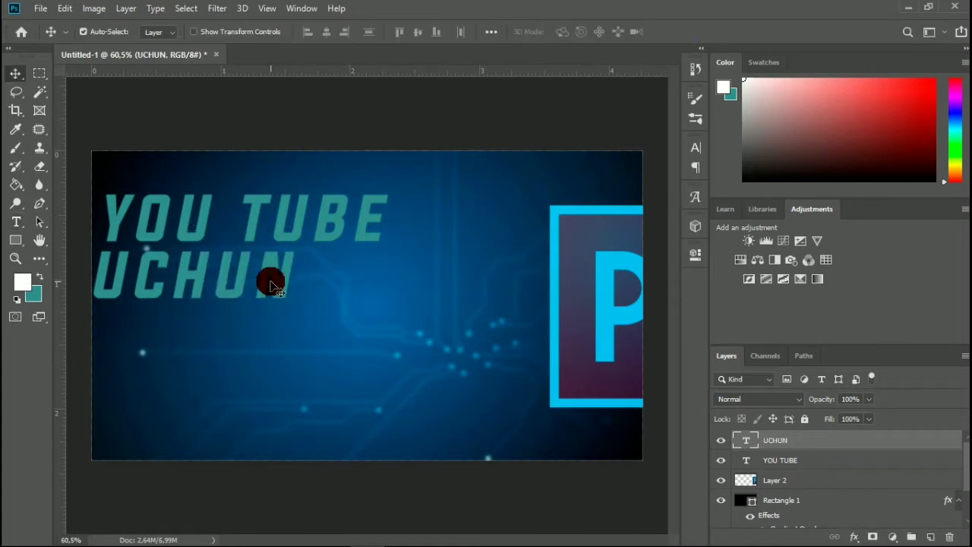
# Duplicate the UCHUN text directly below the original and change the copy's wording to "PREVYU".
pyautogui.moveTo(271, 282); pyautogui.dragTo(267, 338)
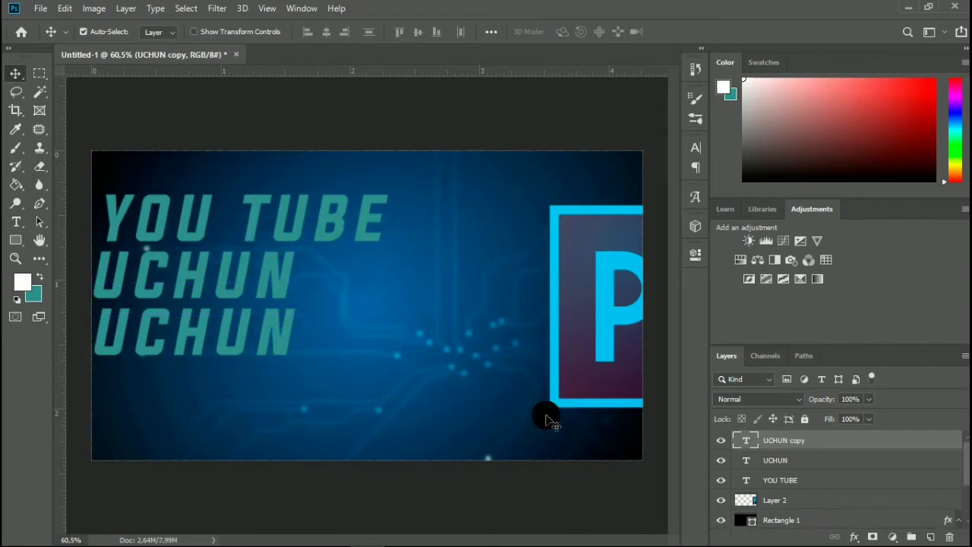
pyautogui.doubleClick(746, 440)
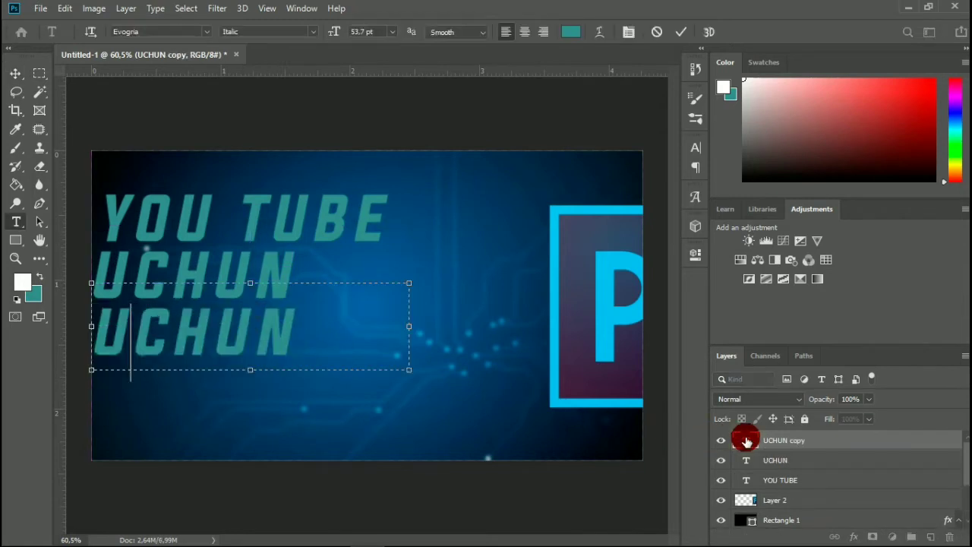
pyautogui.write('PREVYU')
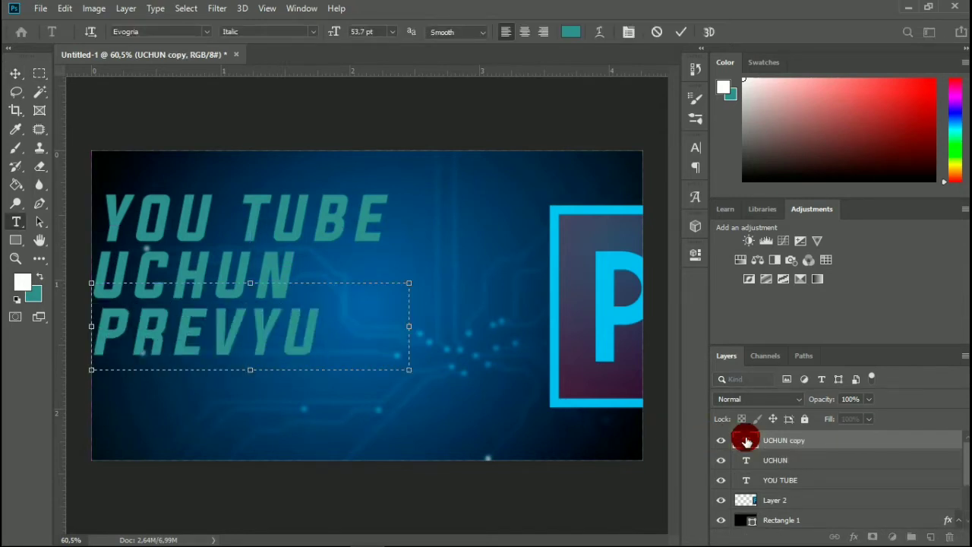
pyautogui.click(682, 31)
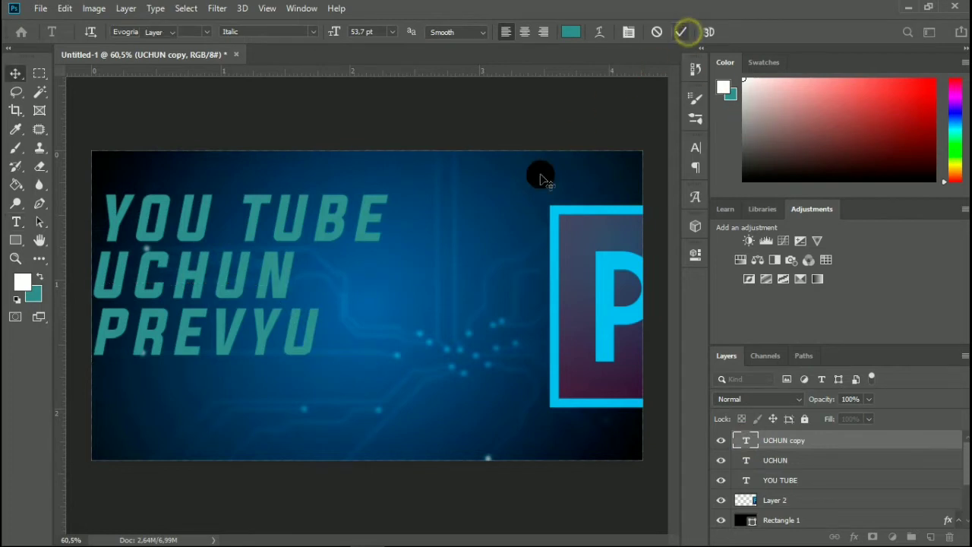
# Duplicate the PREVYU text as a fourth line below it, reword the copy to "TAYYORLASH" and widen its box to fit one line.
pyautogui.press('v')
pyautogui.moveTo(261, 342); pyautogui.dragTo(258, 400)
pyautogui.doubleClick(745, 439)
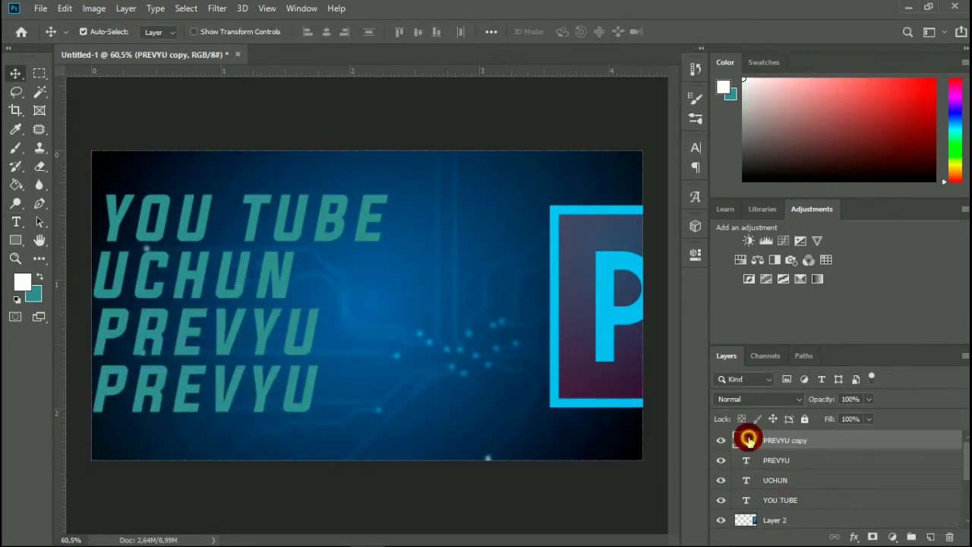
pyautogui.write('TAYY')
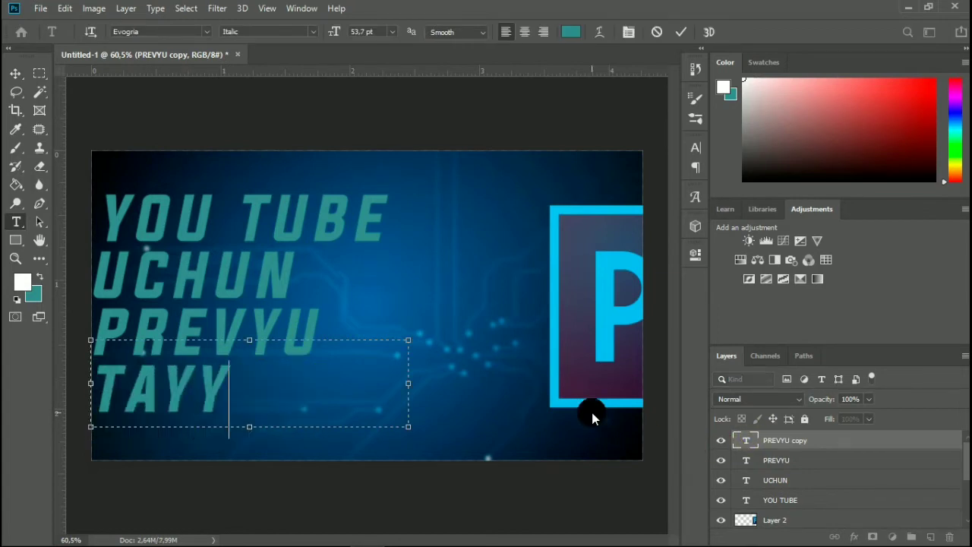
pyautogui.write('OR-')
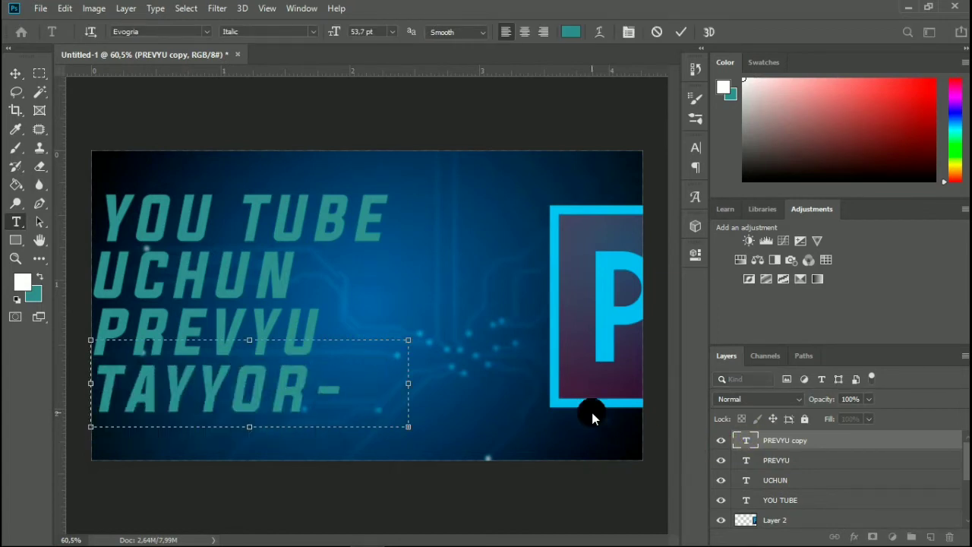
pyautogui.moveTo(422, 385); pyautogui.dragTo(469, 392)
pyautogui.click(680, 32)
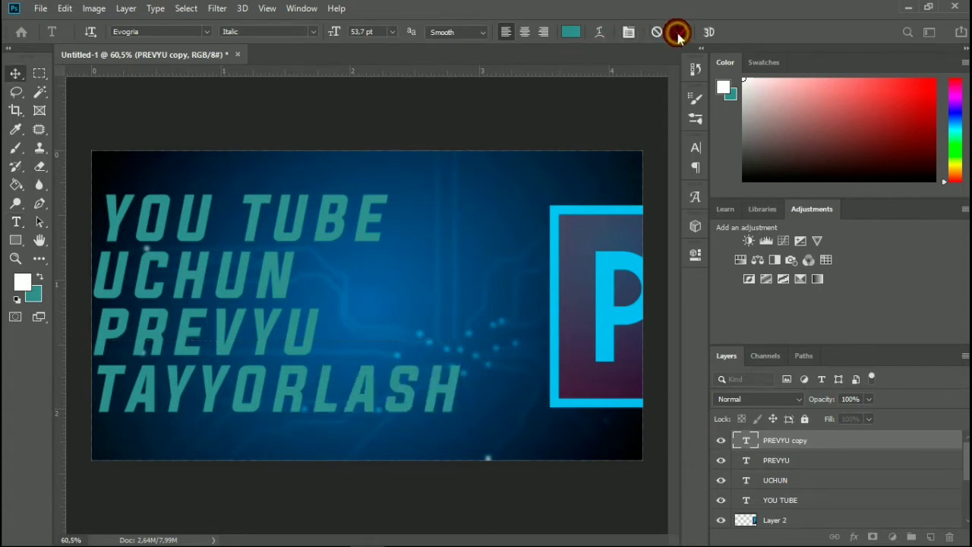
pyautogui.press('v')
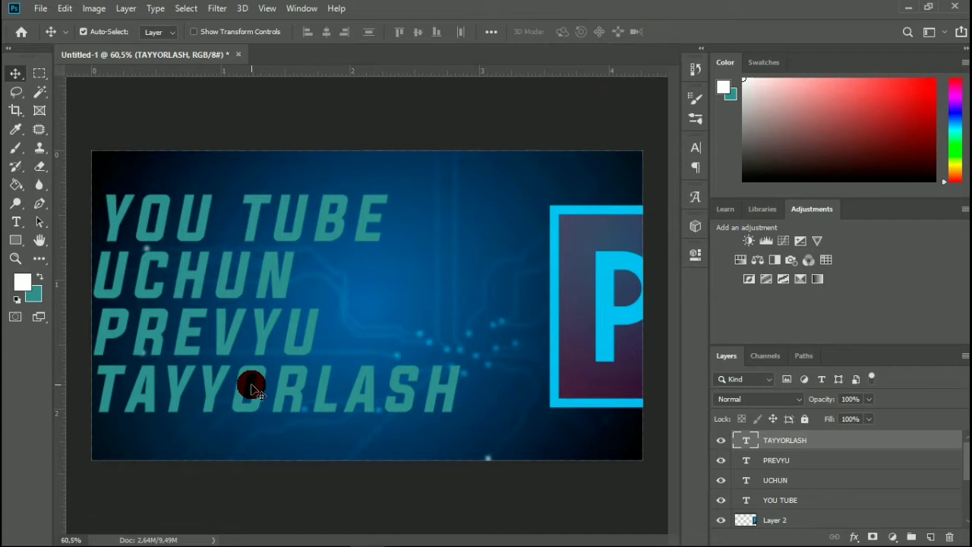
# Select the YOU TUBE, UCHUN, PREVYU and TAYYORLASH text layers together and align them on their horizontal centers.
pyautogui.click(228, 94)
pyautogui.click(293, 329)
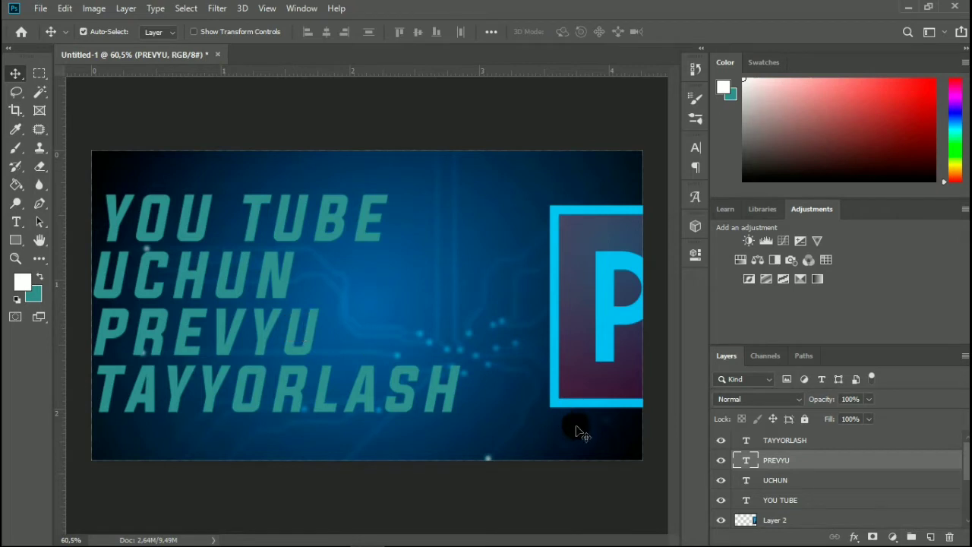
pyautogui.click(781, 503)
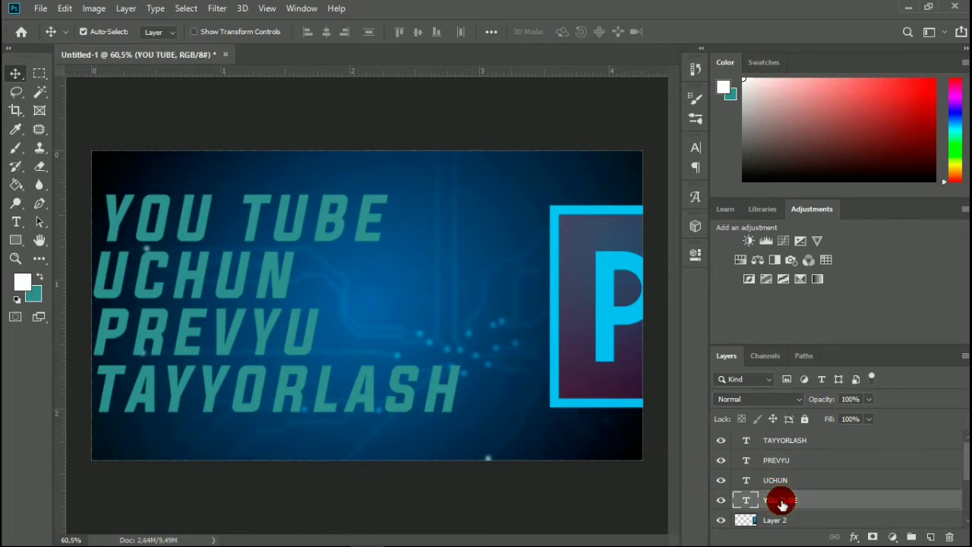
pyautogui.keyDown('shift'); pyautogui.click(786, 478); pyautogui.keyUp('shift')
pyautogui.keyDown('shift'); pyautogui.click(785, 465); pyautogui.keyUp('shift')
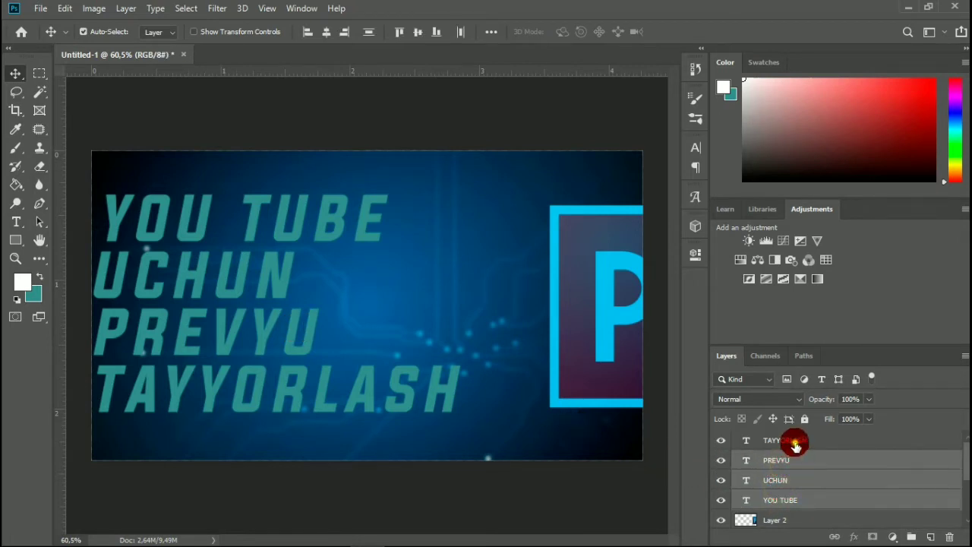
pyautogui.keyDown('shift'); pyautogui.click(795, 443); pyautogui.keyUp('shift')
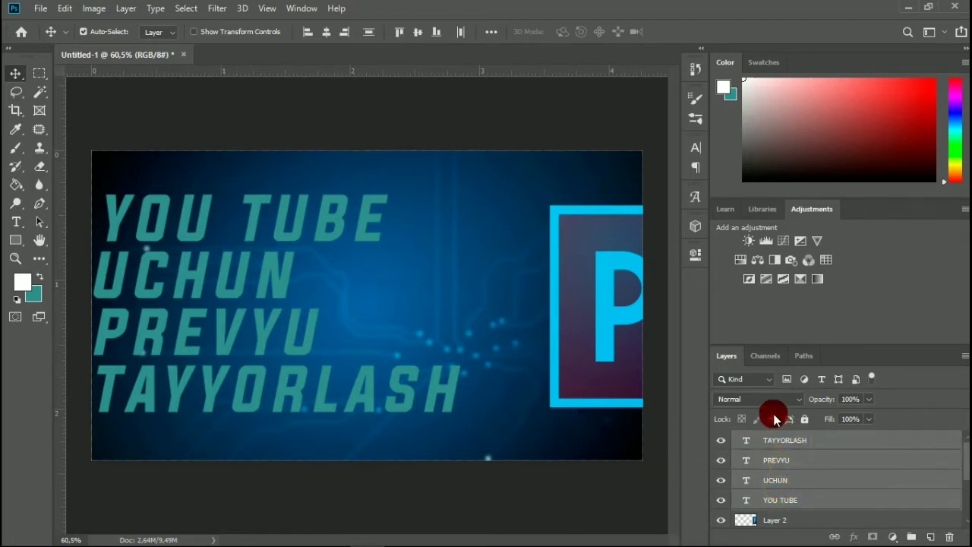
pyautogui.click(308, 34)
pyautogui.click(331, 35)
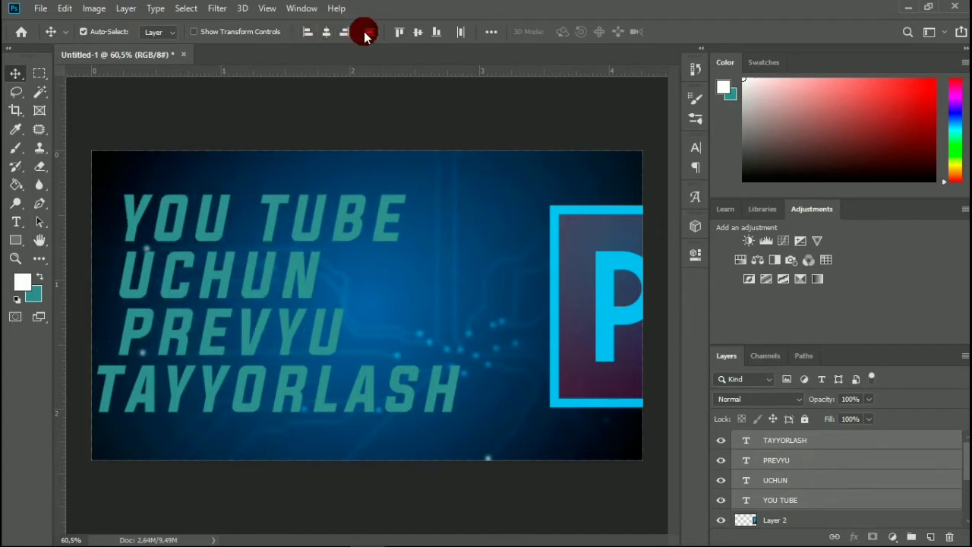
# Try aligning the four text layers on their vertical centers, and undo that alignment.
pyautogui.click(419, 35)
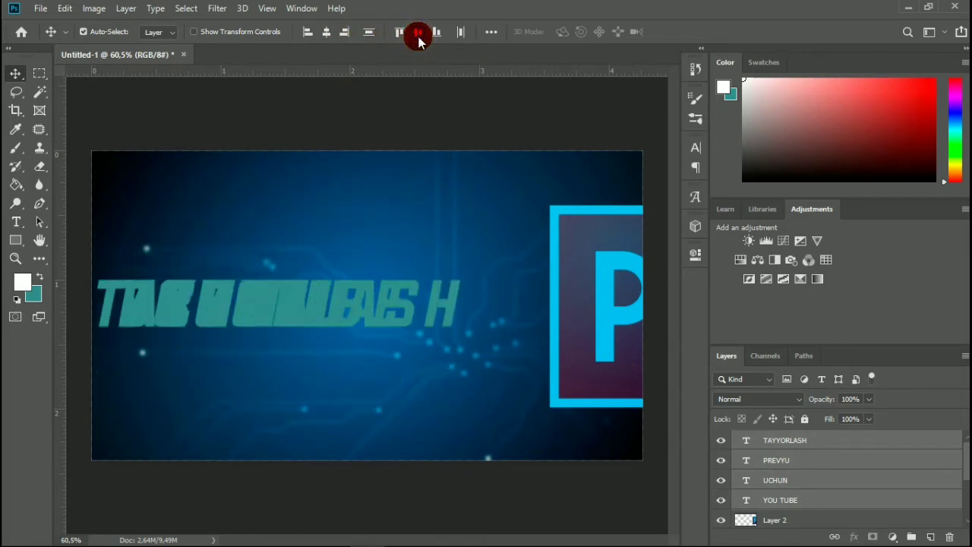
pyautogui.click(369, 32)
pyautogui.hotkey('ctrl', 'z')
# Shift the four title lines together about 0.1 in to the right, away from the canvas's left edge.
pyautogui.moveTo(267, 310); pyautogui.dragTo(275, 322)
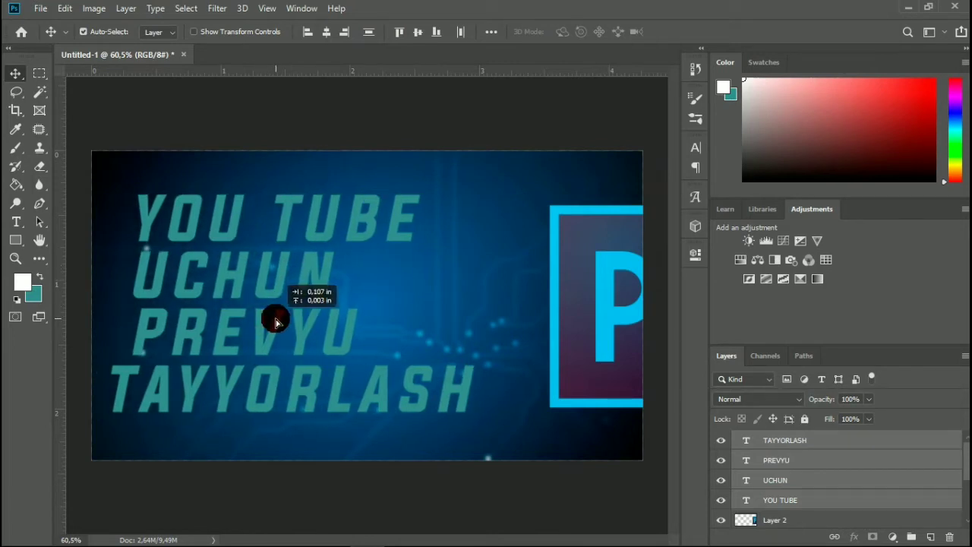
pyautogui.moveTo(275, 322); pyautogui.dragTo(277, 319)
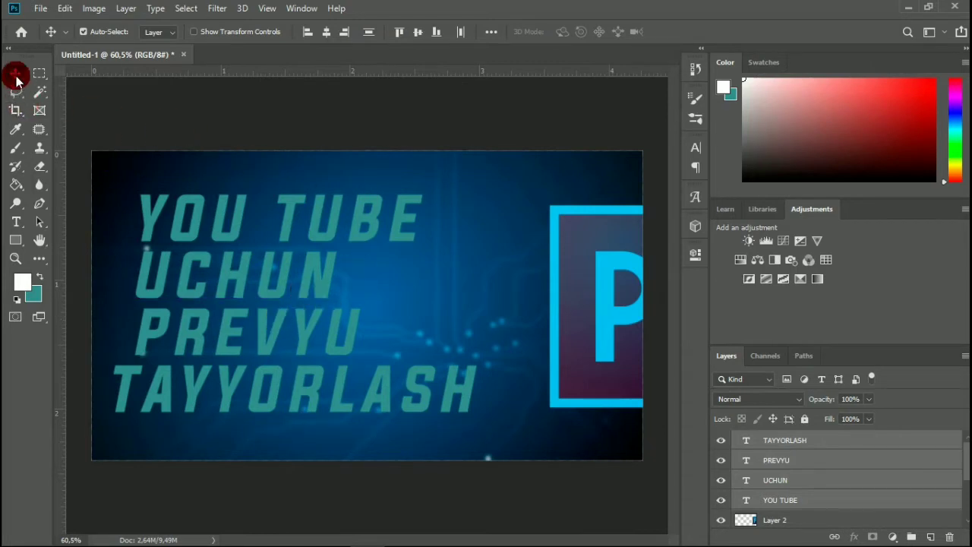
# Apply a white Color Overlay layer style to the UCHUN text.
pyautogui.click(786, 477)
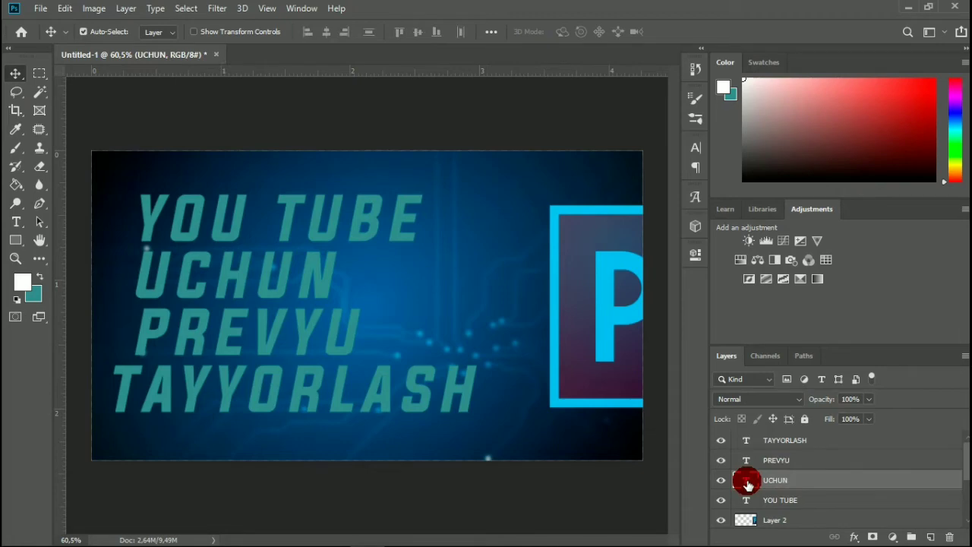
pyautogui.rightClick(828, 484)
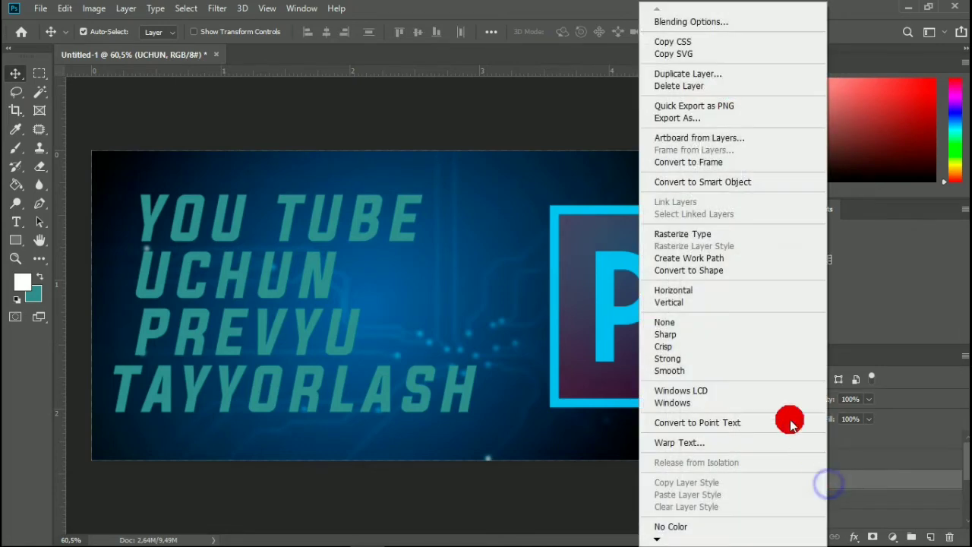
pyautogui.click(672, 23)
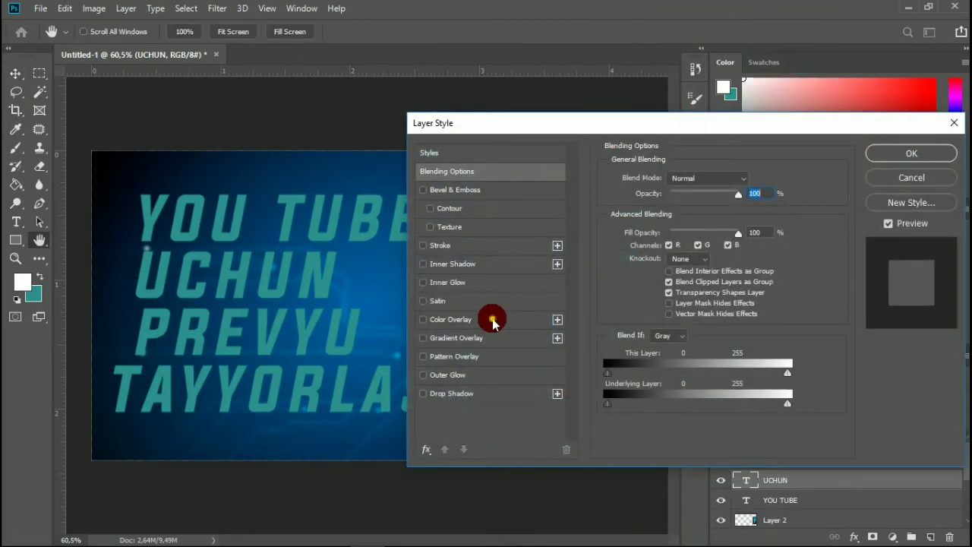
pyautogui.click(494, 320)
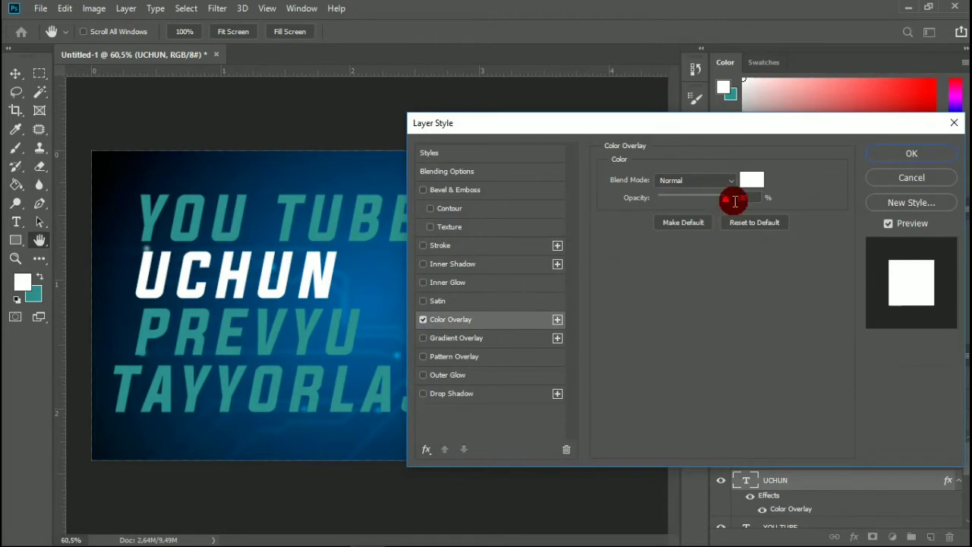
pyautogui.click(899, 154)
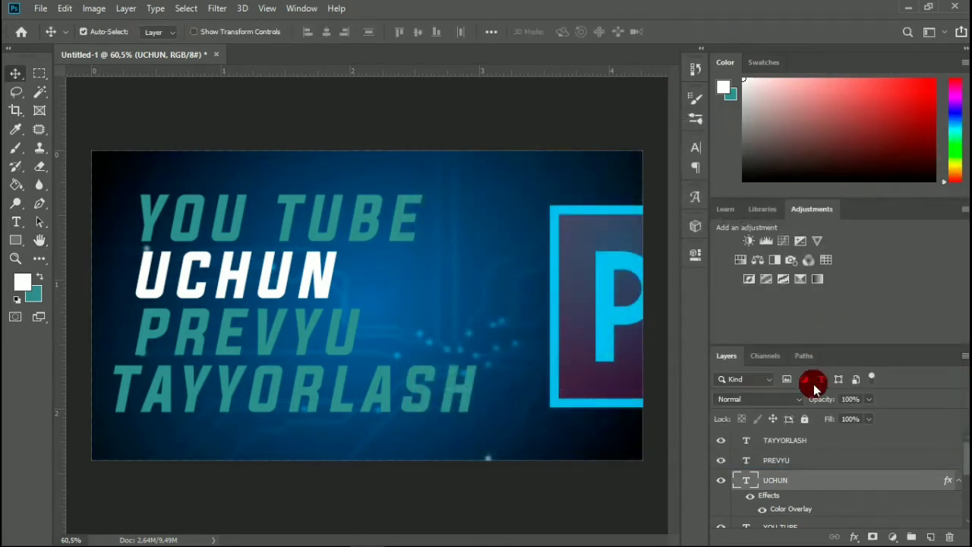
# Apply a Color Overlay in dark red #a41919 to the YOU TUBE text layer.
pyautogui.scroll(-1, 794, 495)
pyautogui.rightClick(799, 510)
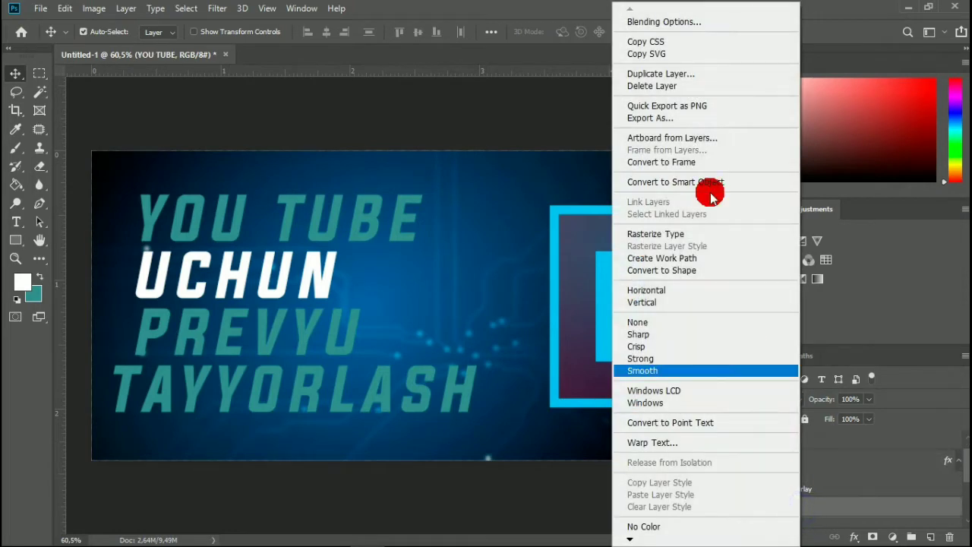
pyautogui.click(678, 24)
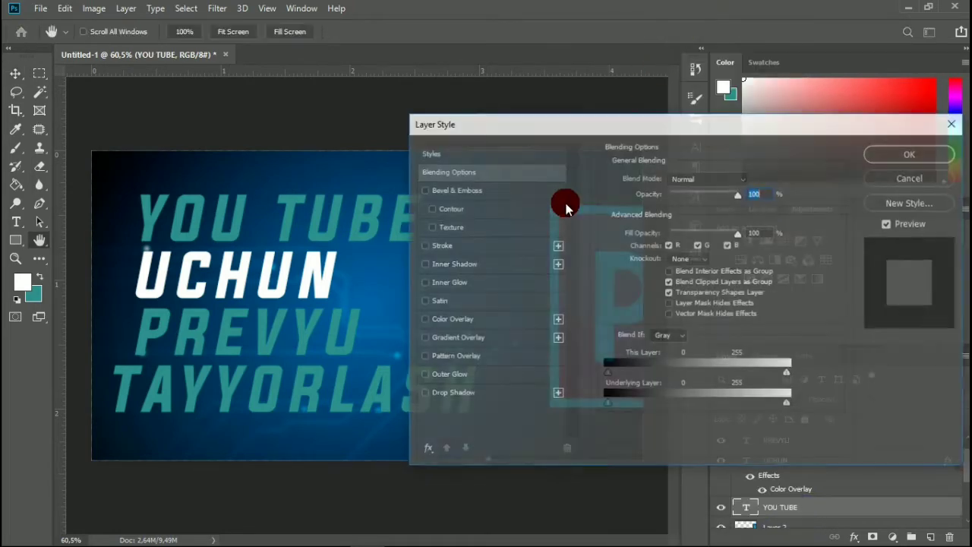
pyautogui.click(482, 320)
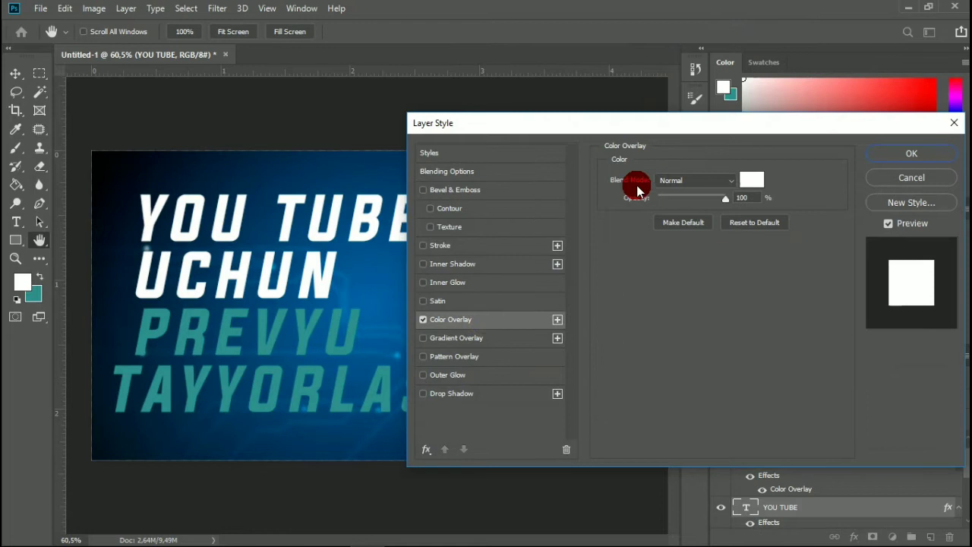
pyautogui.click(745, 178)
pyautogui.click(700, 131)
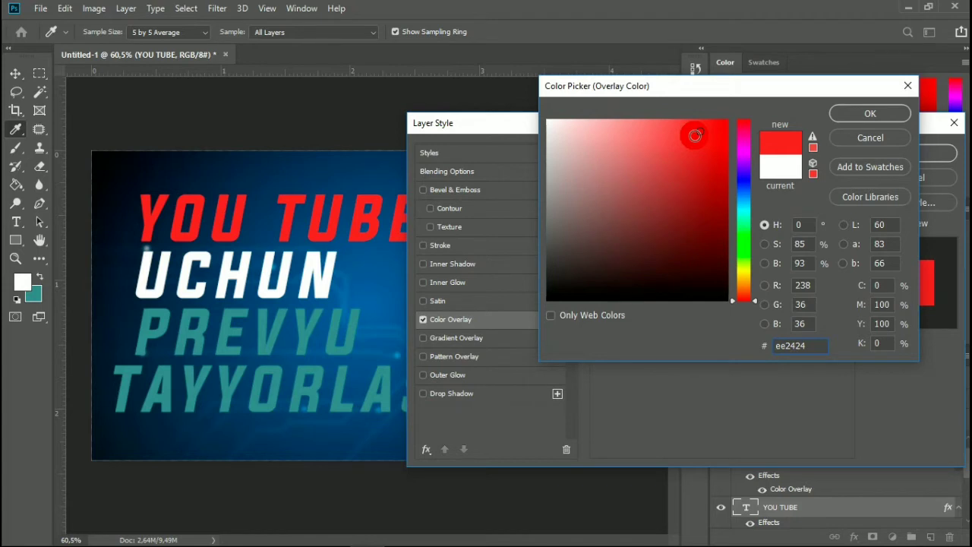
pyautogui.moveTo(695, 135); pyautogui.dragTo(700, 177)
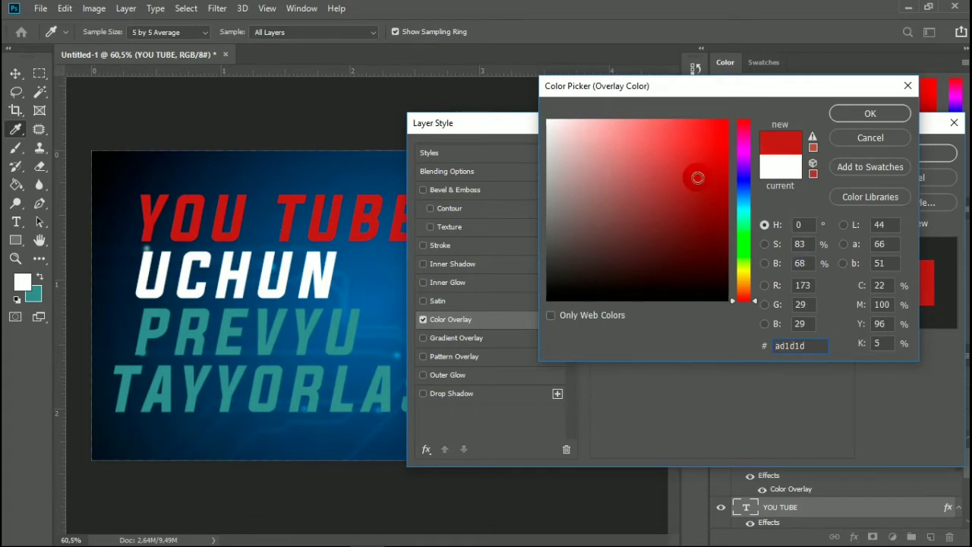
pyautogui.click(889, 114)
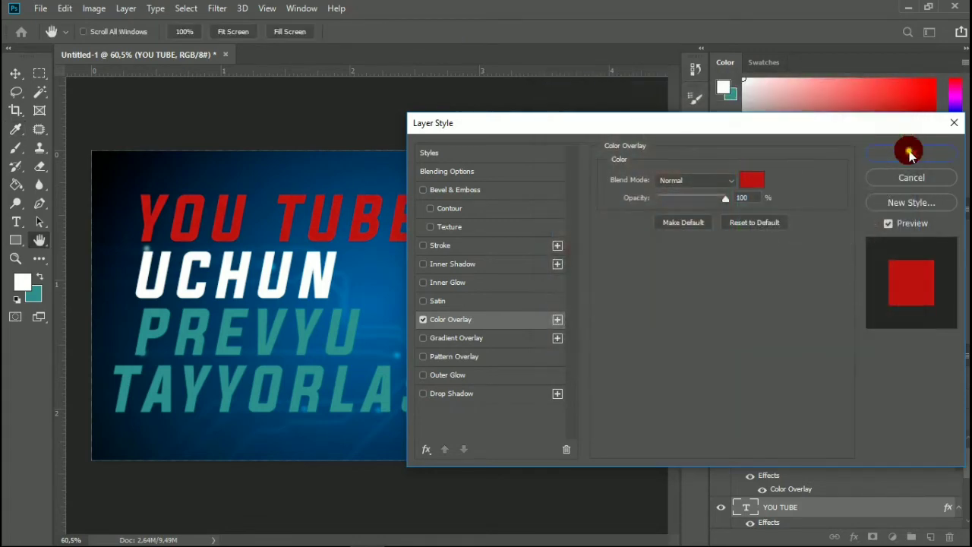
pyautogui.click(910, 152)
pyautogui.click(823, 404)
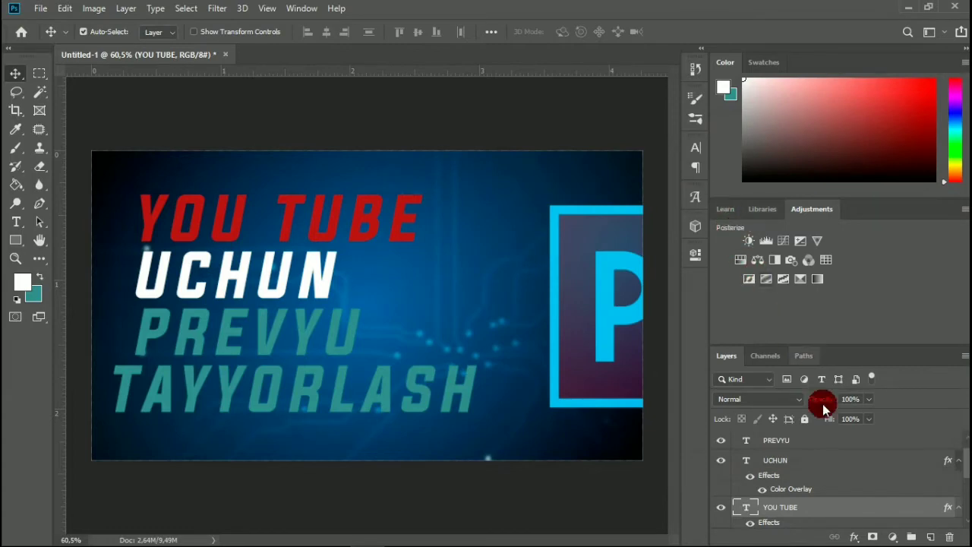
# Add a Color Overlay effect to the PREVYU text layer and leave its Gradient Overlay turned off.
pyautogui.click(822, 442)
pyautogui.rightClick(820, 442)
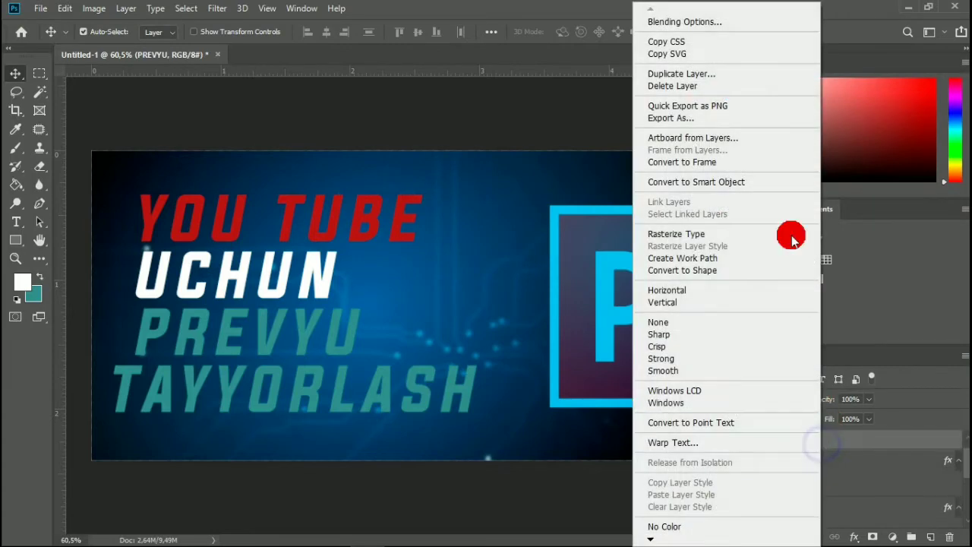
pyautogui.click(668, 22)
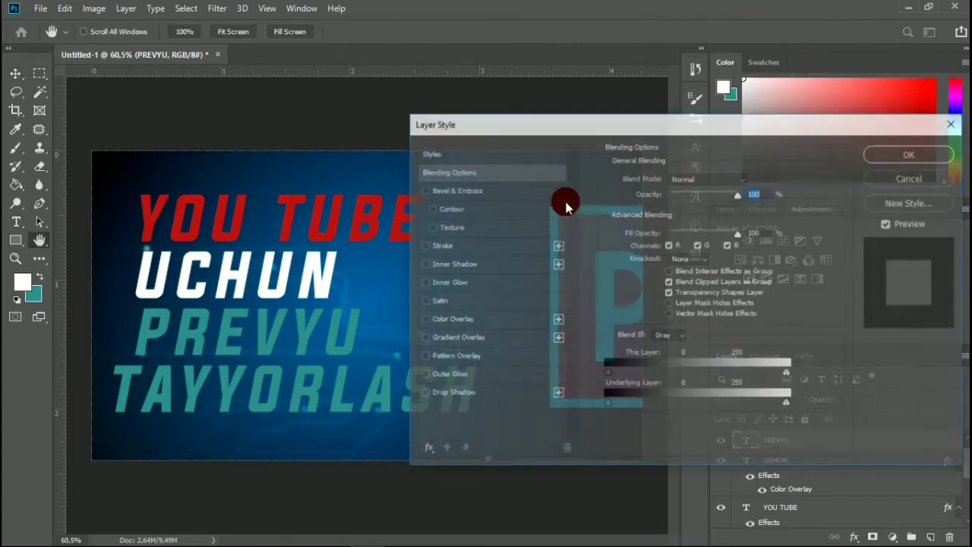
pyautogui.click(473, 336)
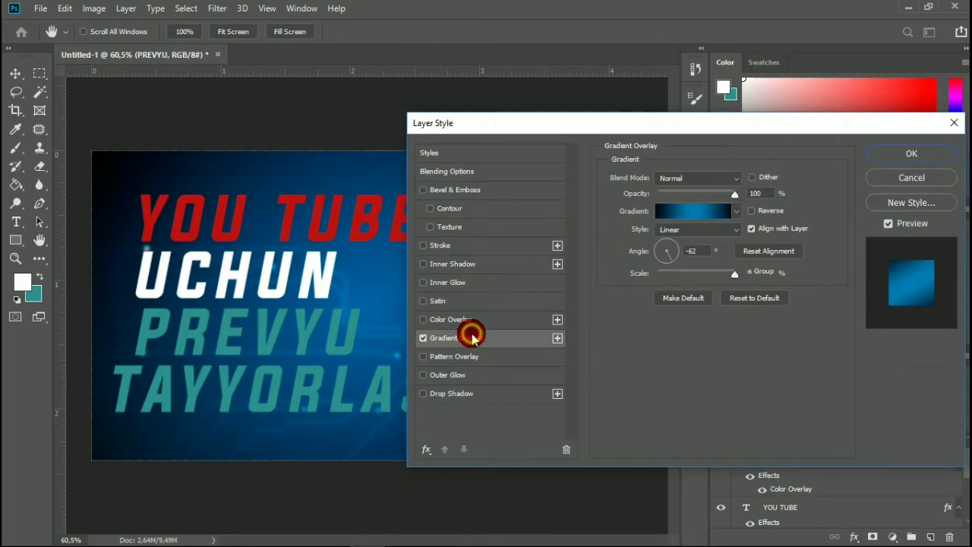
pyautogui.click(422, 338)
pyautogui.click(437, 320)
# Set the PREVYU text's overlay color to bright lime green #aeff00 and apply the layer style.
pyautogui.click(752, 172)
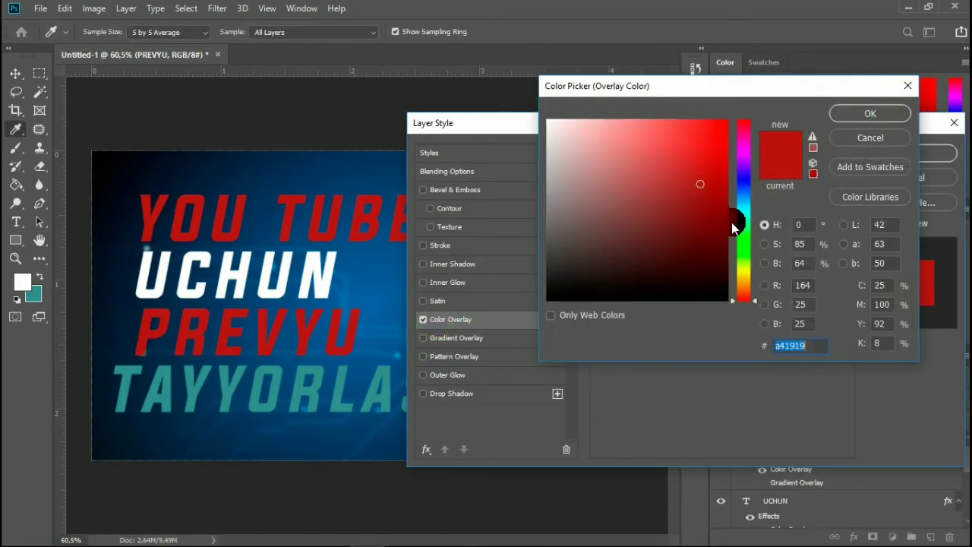
pyautogui.moveTo(745, 234); pyautogui.dragTo(743, 228)
pyautogui.moveTo(702, 188)
pyautogui.mouseDown()
pyautogui.moveTo(715, 245)
pyautogui.moveTo(679, 252)
pyautogui.mouseUp()
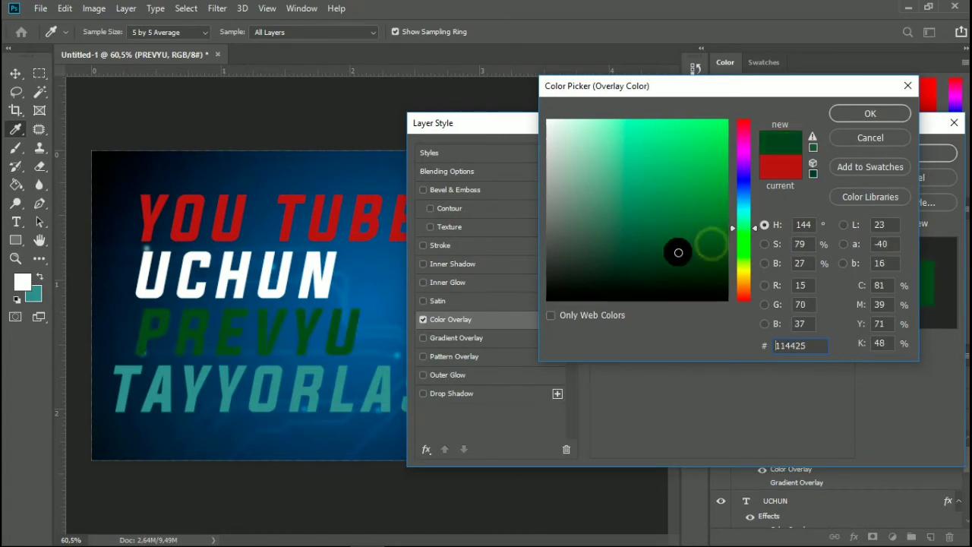
pyautogui.click(737, 233)
pyautogui.moveTo(742, 243)
pyautogui.mouseDown()
pyautogui.moveTo(699, 236)
pyautogui.moveTo(715, 215)
pyautogui.mouseUp()
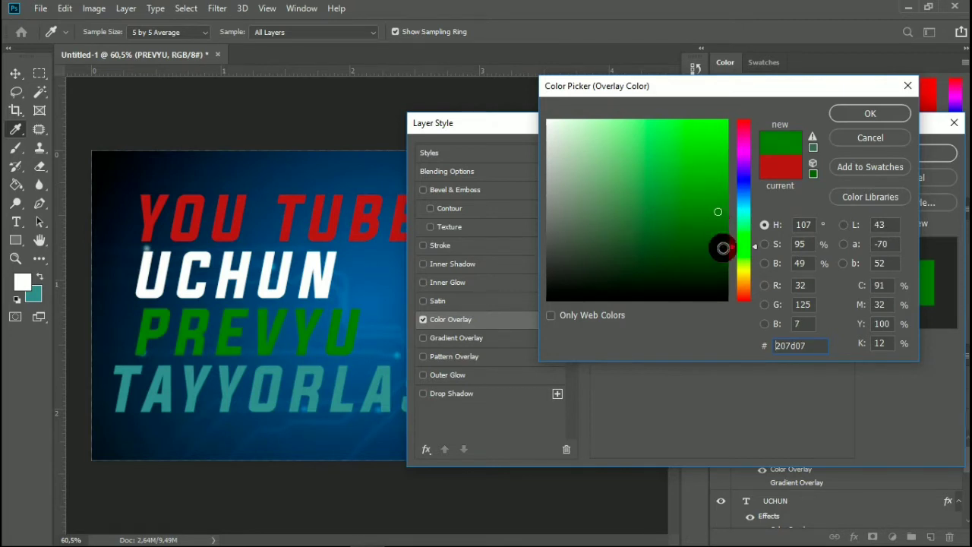
pyautogui.moveTo(748, 254); pyautogui.dragTo(745, 260)
pyautogui.moveTo(707, 217); pyautogui.dragTo(764, 93)
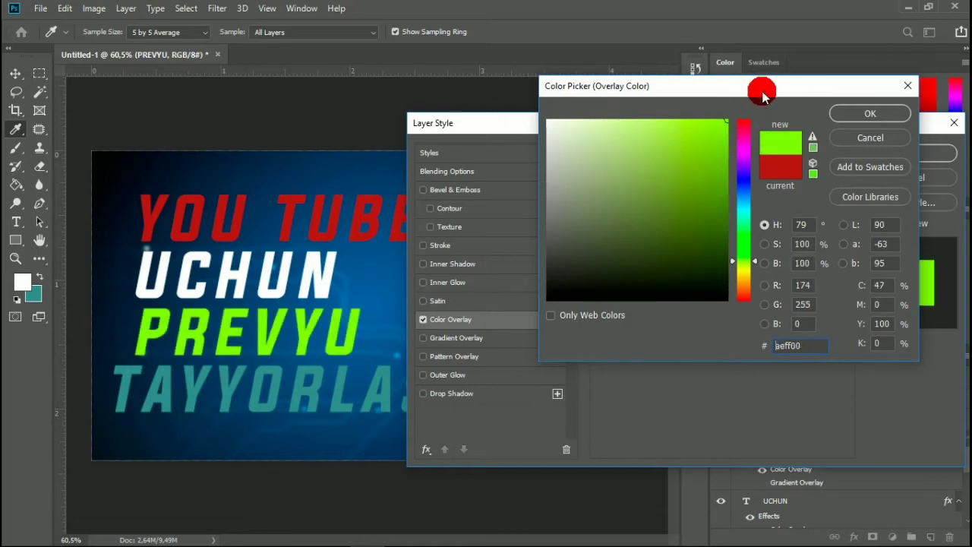
pyautogui.click(893, 113)
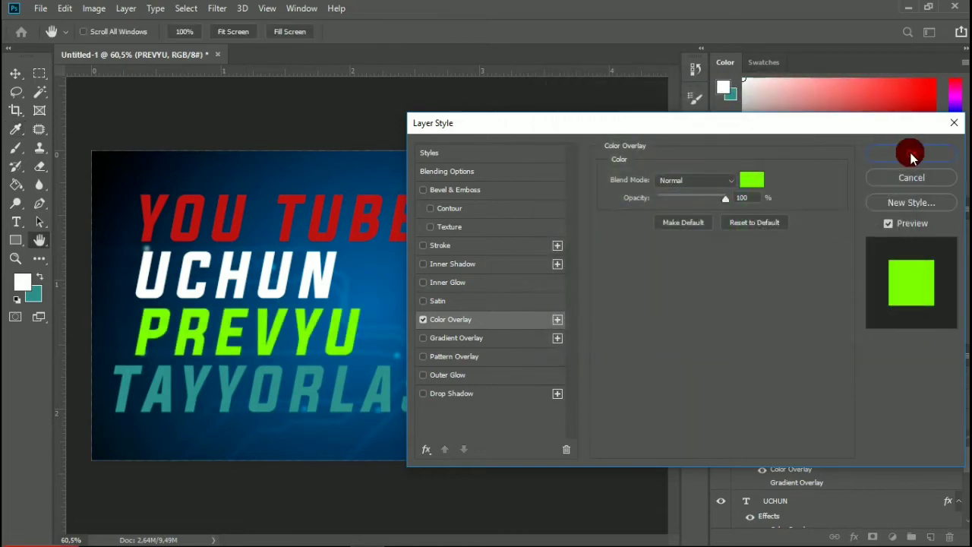
pyautogui.click(912, 154)
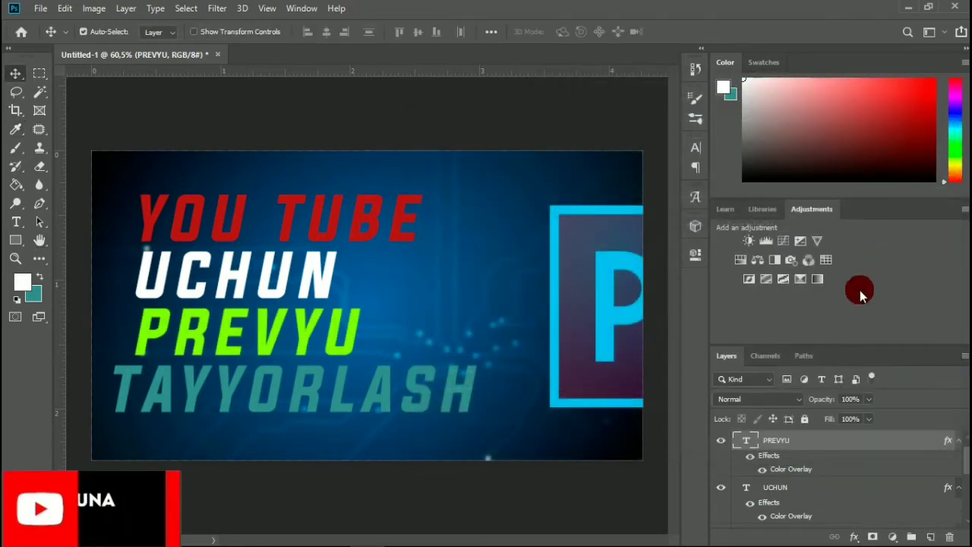
# Apply a white Color Overlay layer style to the TAYYORLASH text.
pyautogui.scroll(-1, 818, 468)
pyautogui.scroll(2, 810, 471)
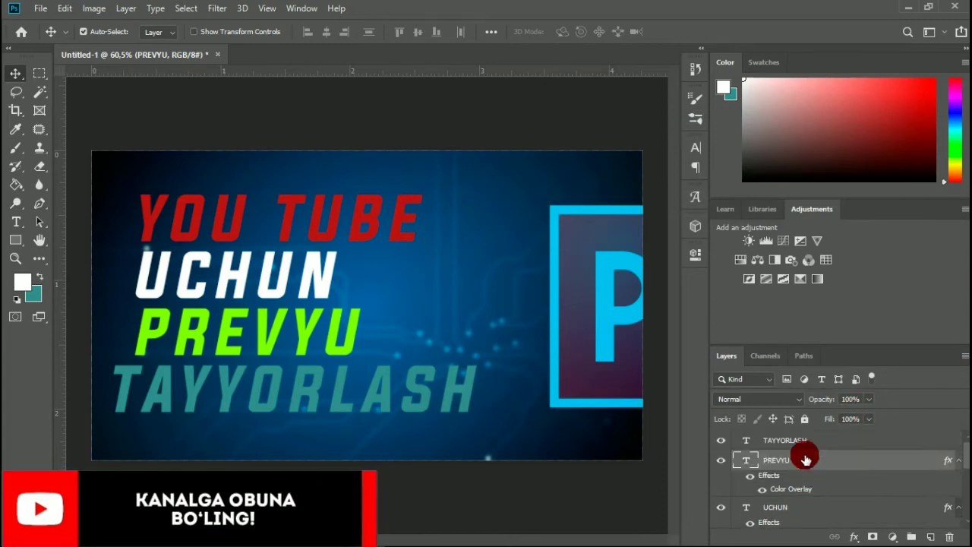
pyautogui.click(807, 439)
pyautogui.rightClick(808, 439)
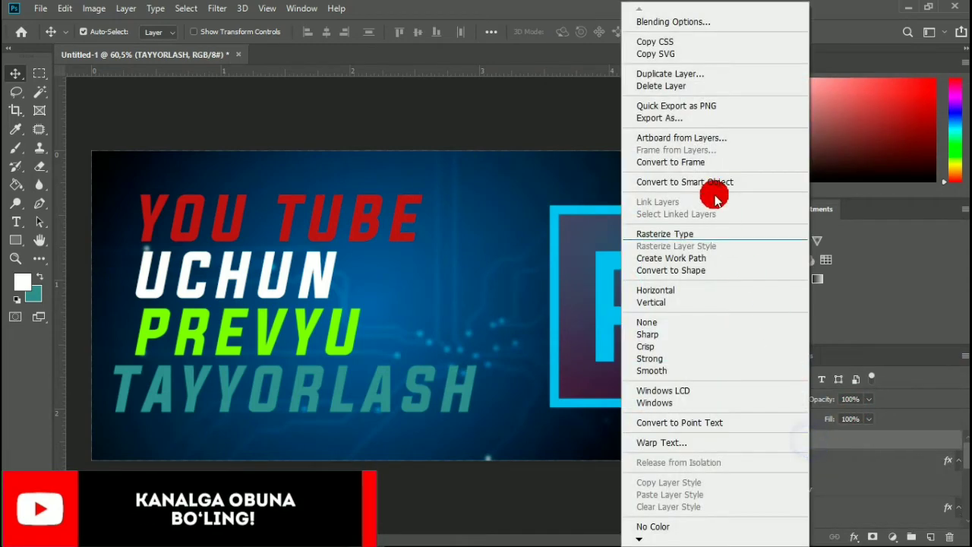
pyautogui.click(711, 21)
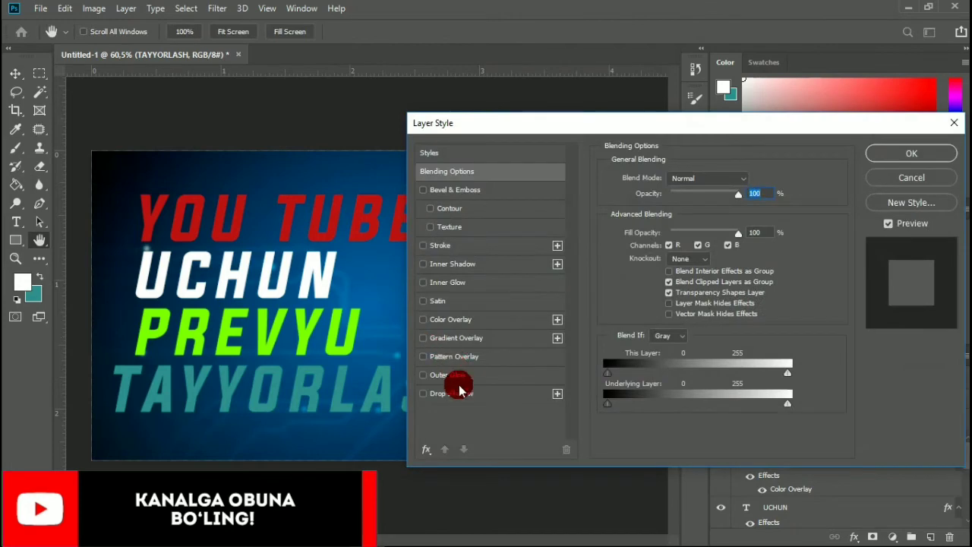
pyautogui.click(456, 320)
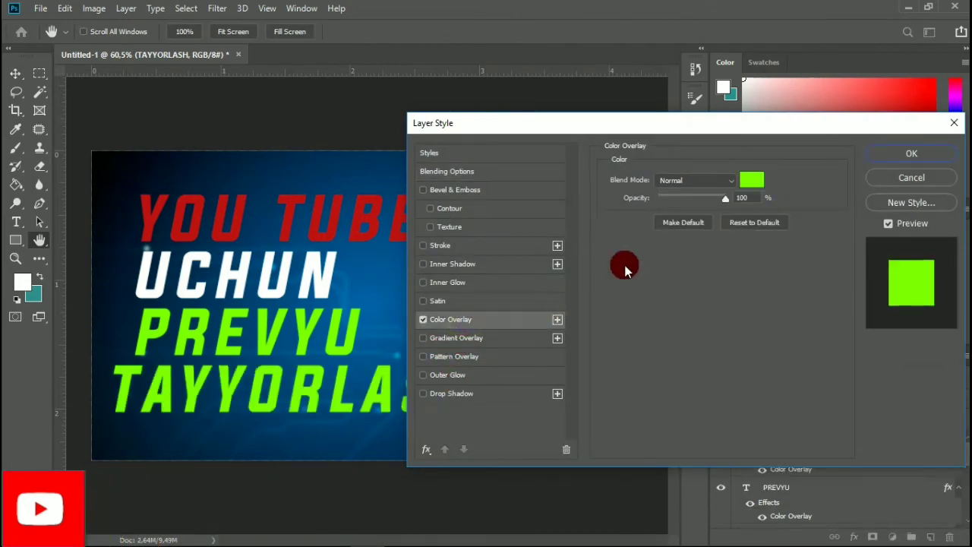
pyautogui.click(745, 186)
pyautogui.moveTo(683, 186); pyautogui.dragTo(527, 61)
pyautogui.click(870, 126)
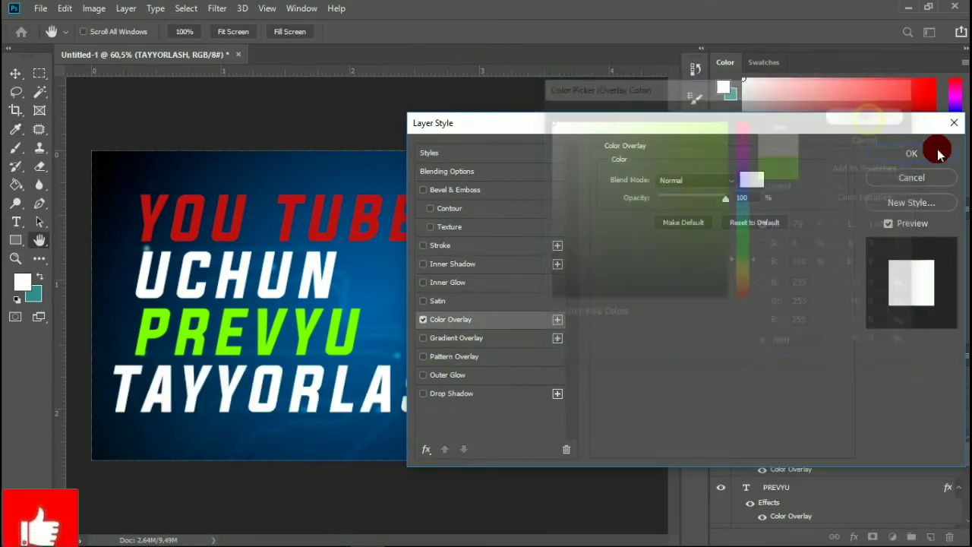
pyautogui.click(934, 155)
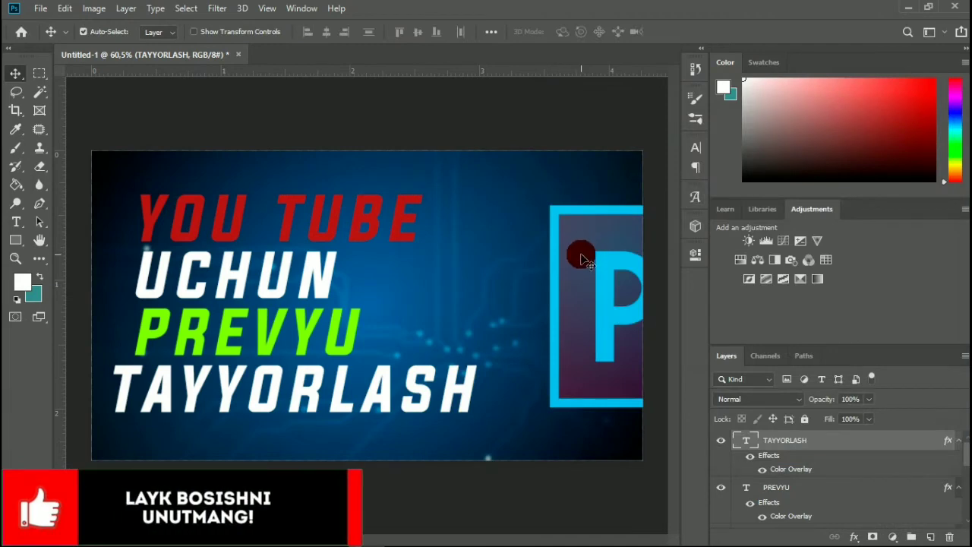
# Add an outside Stroke to the TAYYORLASH text with a solid black #000000 color fill and a slightly thinner size.
pyautogui.rightClick(839, 448)
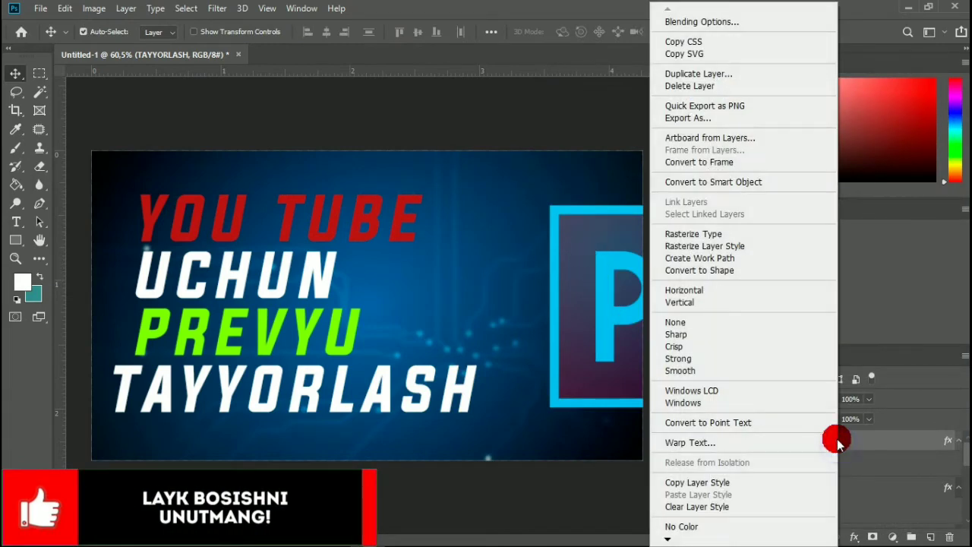
pyautogui.click(744, 18)
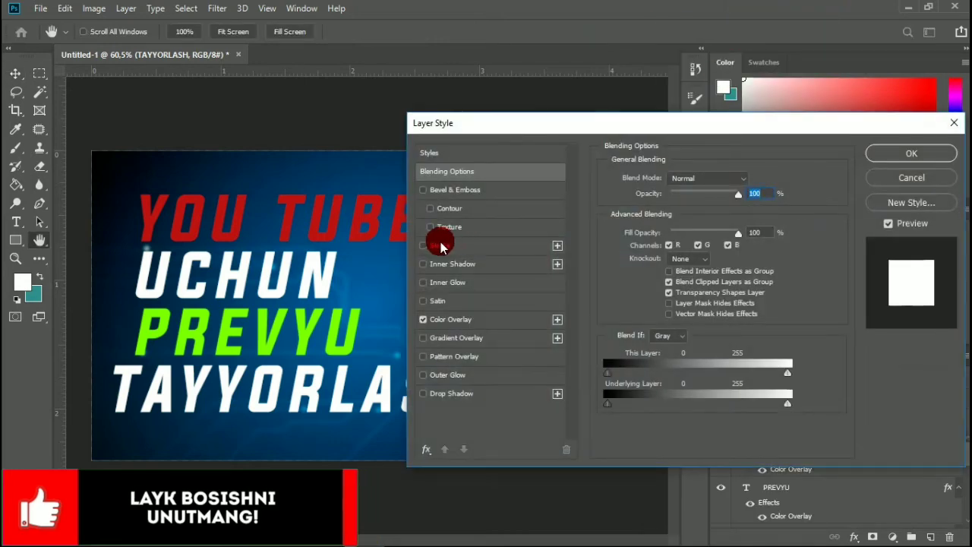
pyautogui.click(440, 244)
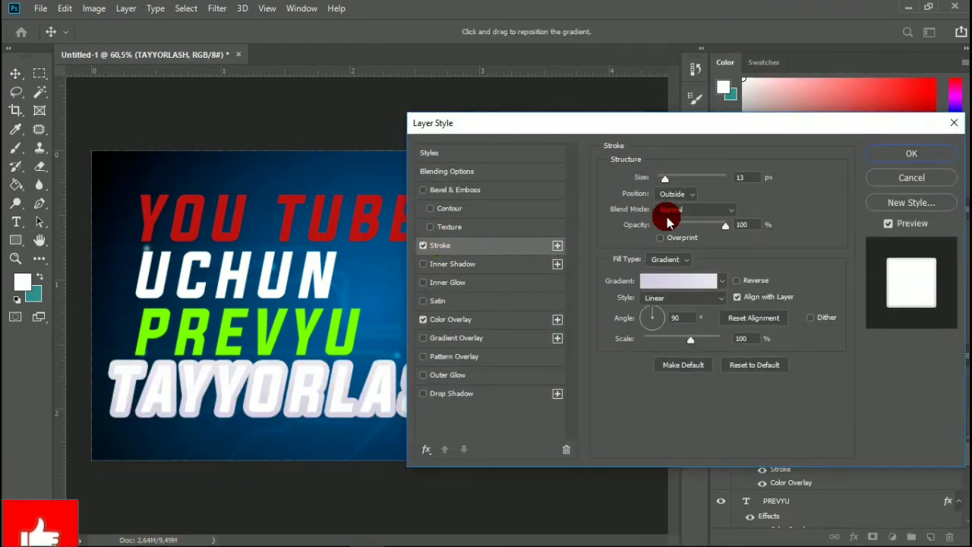
pyautogui.click(678, 279)
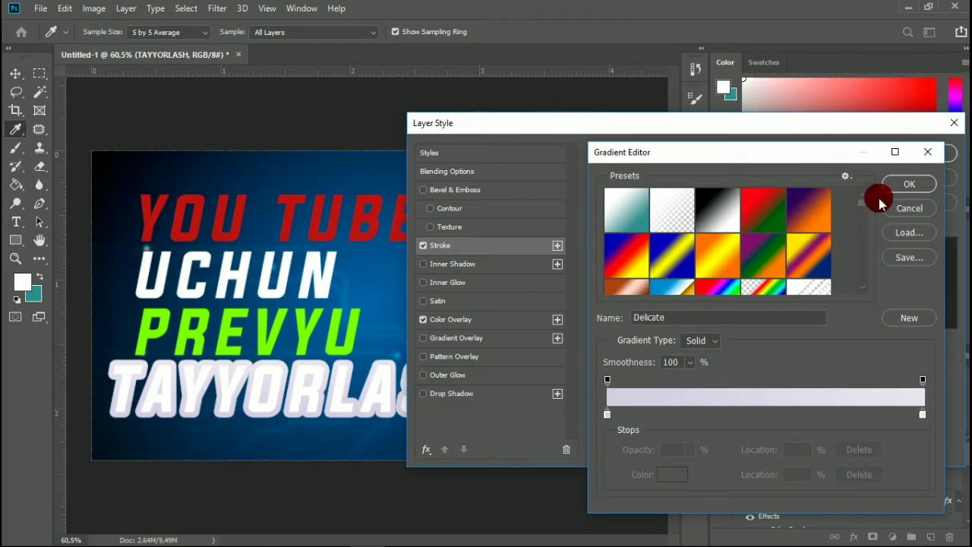
pyautogui.click(891, 199)
pyautogui.click(681, 260)
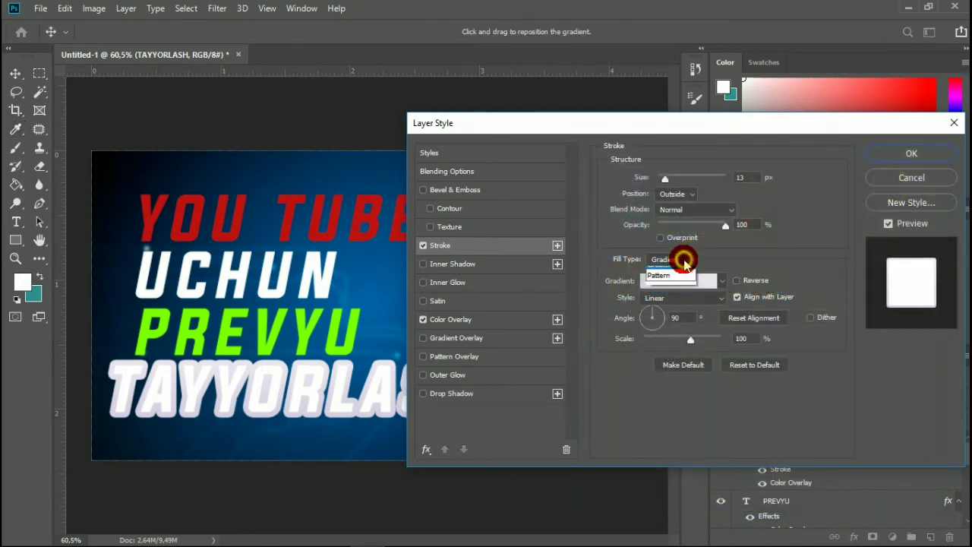
pyautogui.click(684, 272)
pyautogui.click(635, 279)
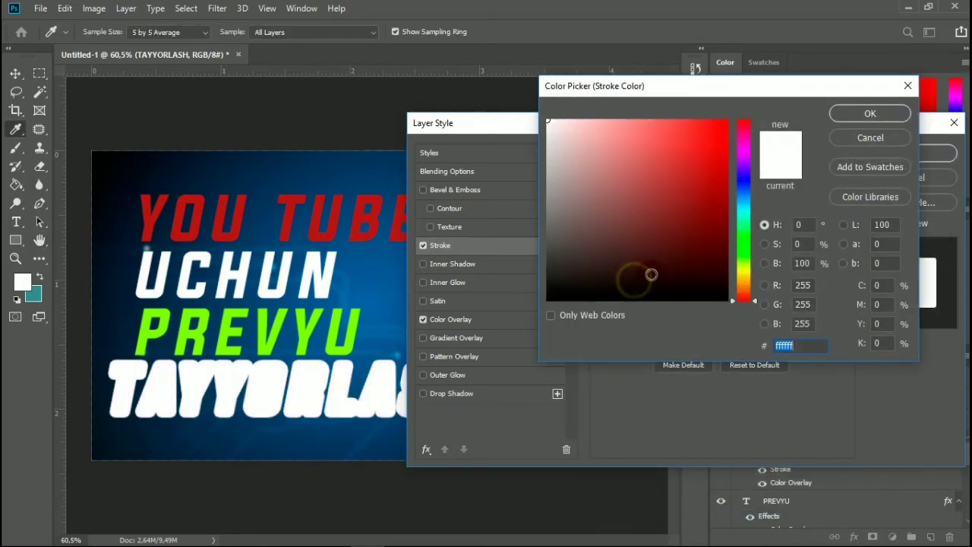
pyautogui.moveTo(623, 263); pyautogui.dragTo(548, 319)
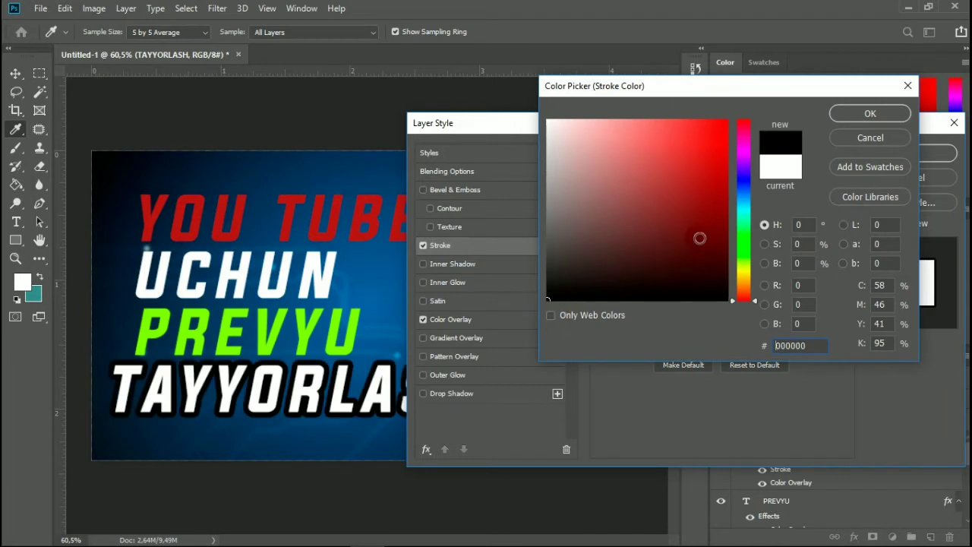
pyautogui.click(870, 113)
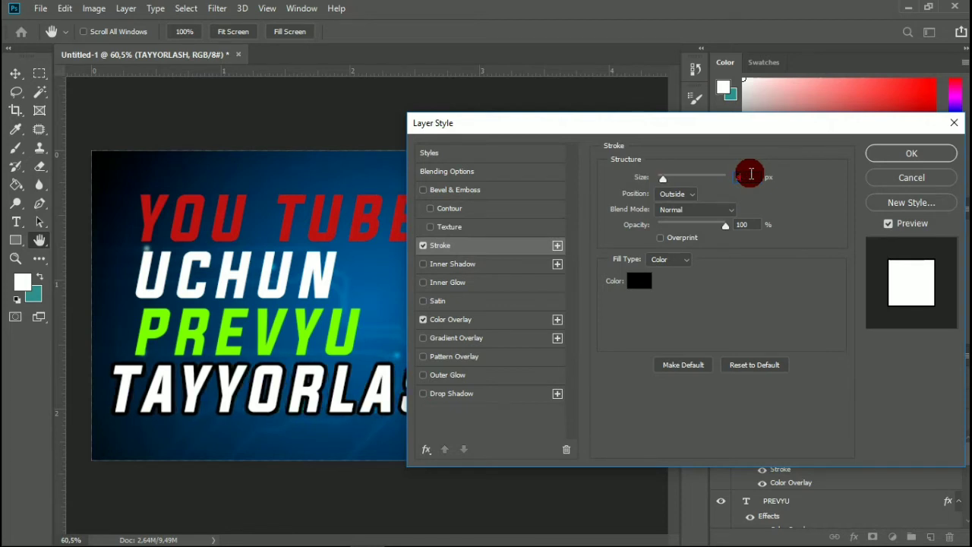
pyautogui.click(910, 152)
# Add an outside Stroke to the PREVYU text with a solid black #000000 color fill and reduce its size to a thin outline.
pyautogui.scroll(-1, 801, 498)
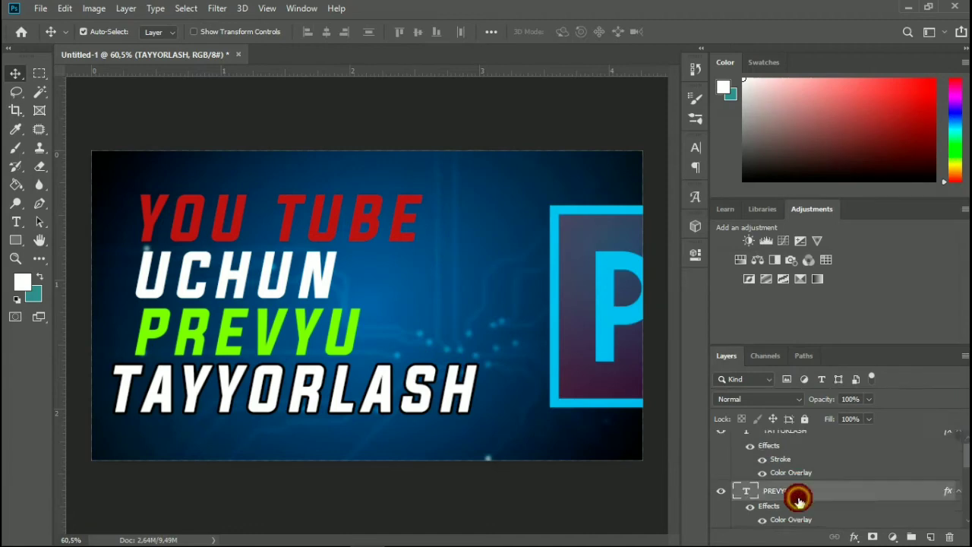
pyautogui.rightClick(800, 498)
pyautogui.click(719, 21)
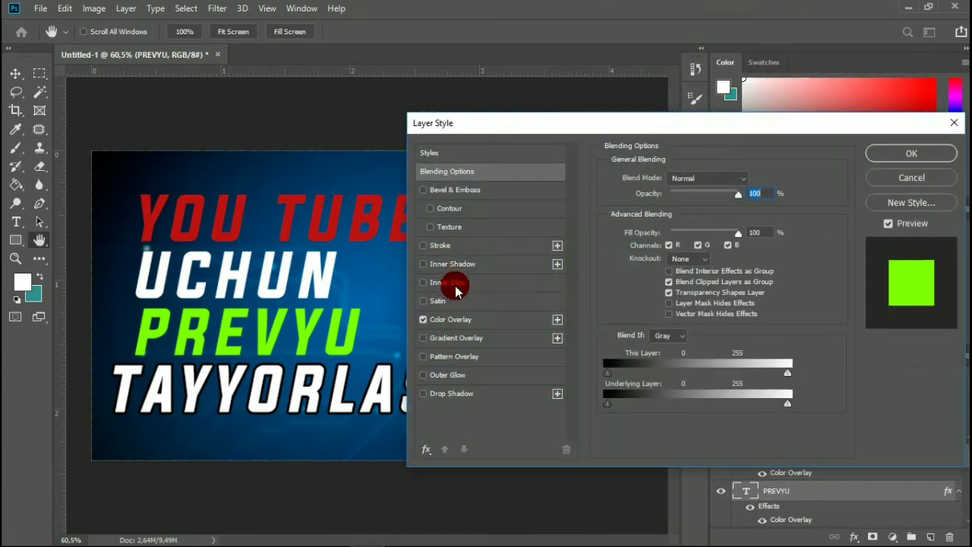
pyautogui.click(462, 246)
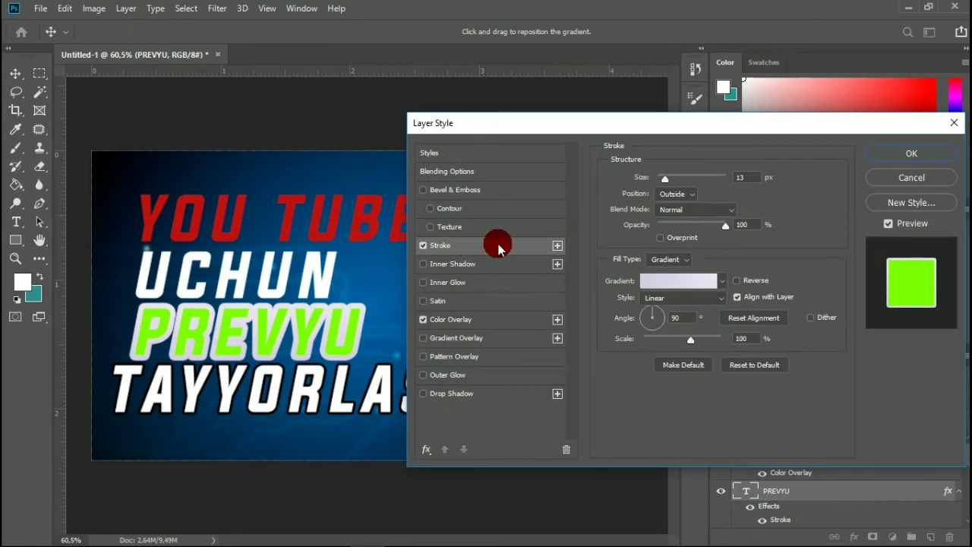
pyautogui.click(671, 258)
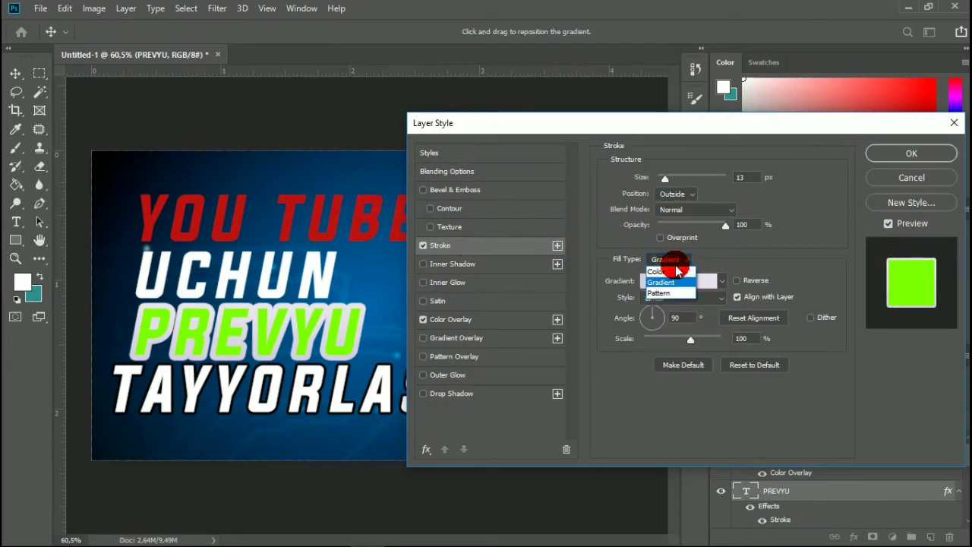
pyautogui.click(673, 268)
pyautogui.click(655, 279)
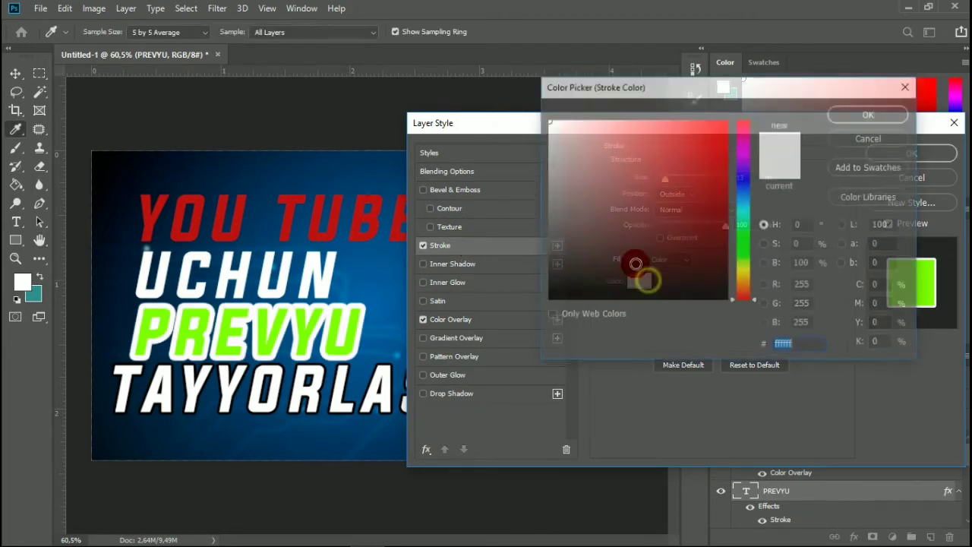
pyautogui.moveTo(551, 271); pyautogui.dragTo(547, 299)
pyautogui.click(866, 114)
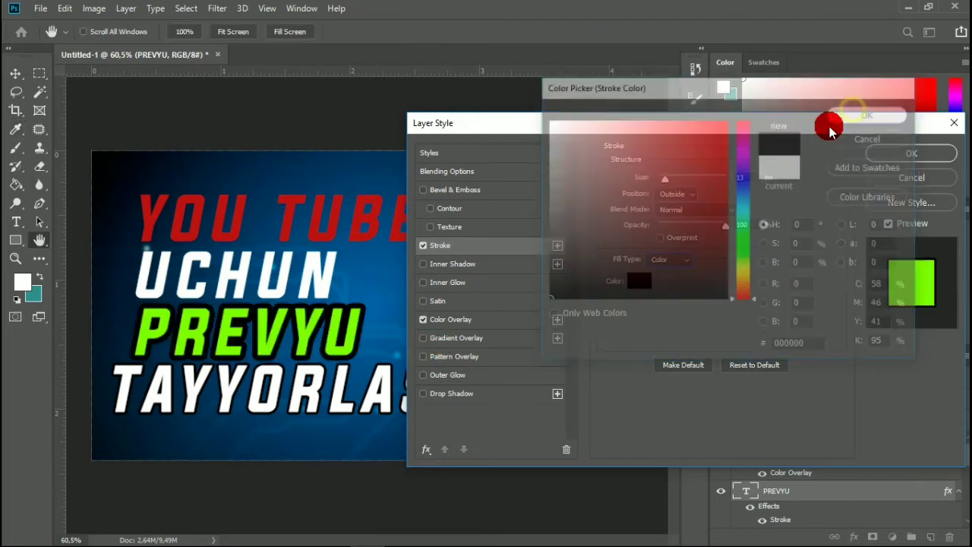
pyautogui.click(740, 178)
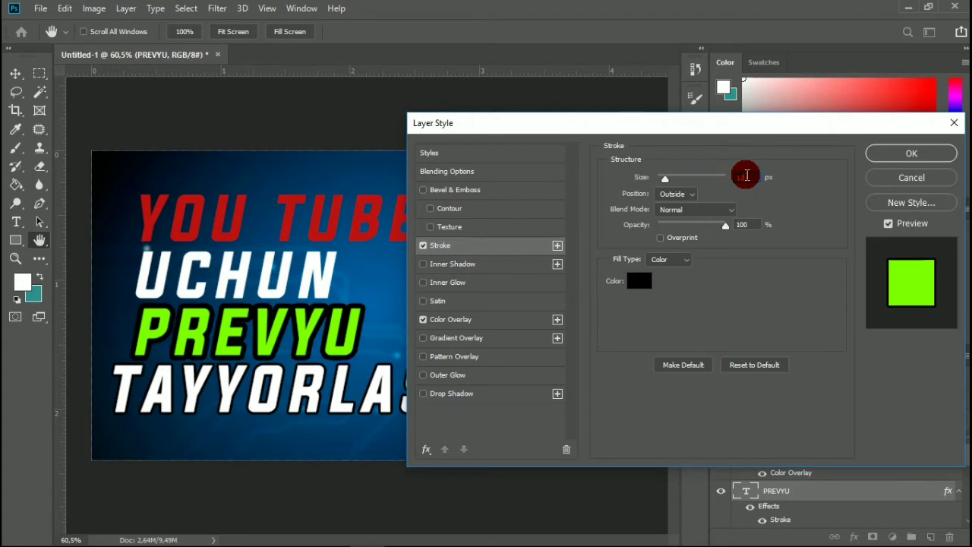
pyautogui.scroll(-6, 747, 176)
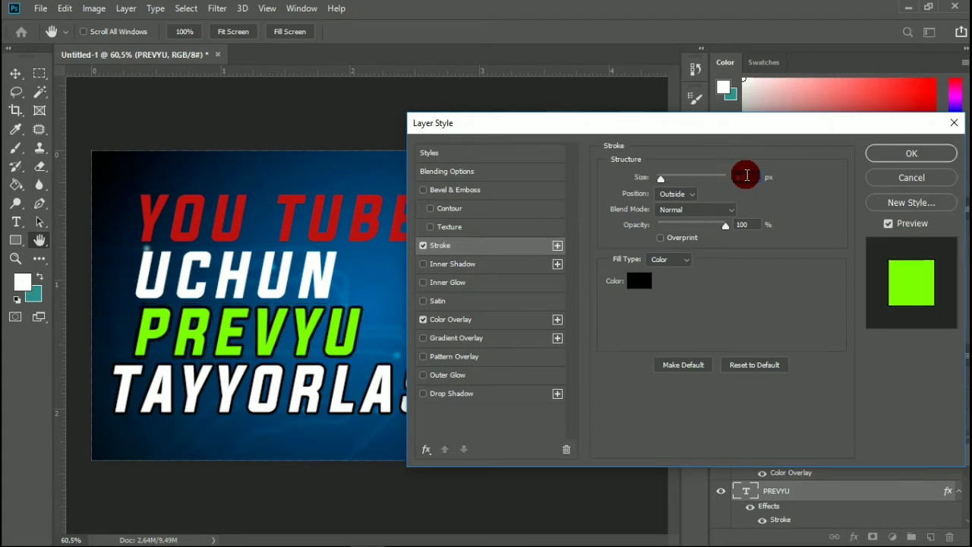
pyautogui.click(879, 154)
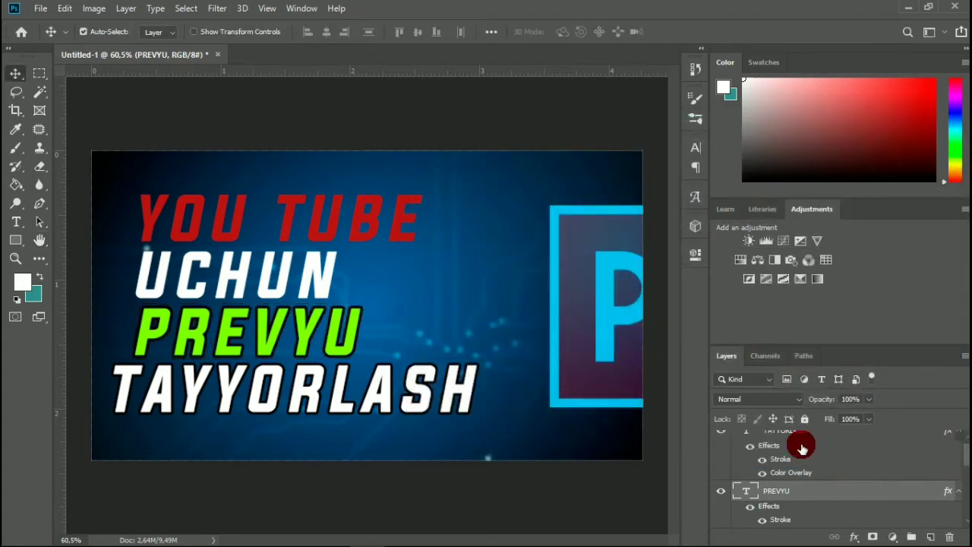
# Add an outside Stroke to the UCHUN text with a solid black #000000 color fill and reduce its size to a thin outline.
pyautogui.scroll(-2, 805, 463)
pyautogui.click(814, 493)
pyautogui.rightClick(813, 494)
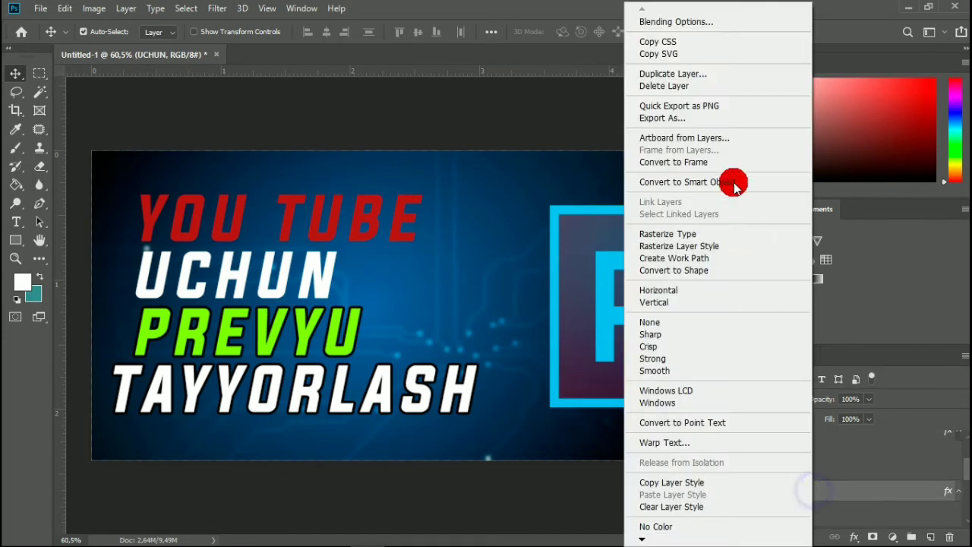
pyautogui.click(720, 20)
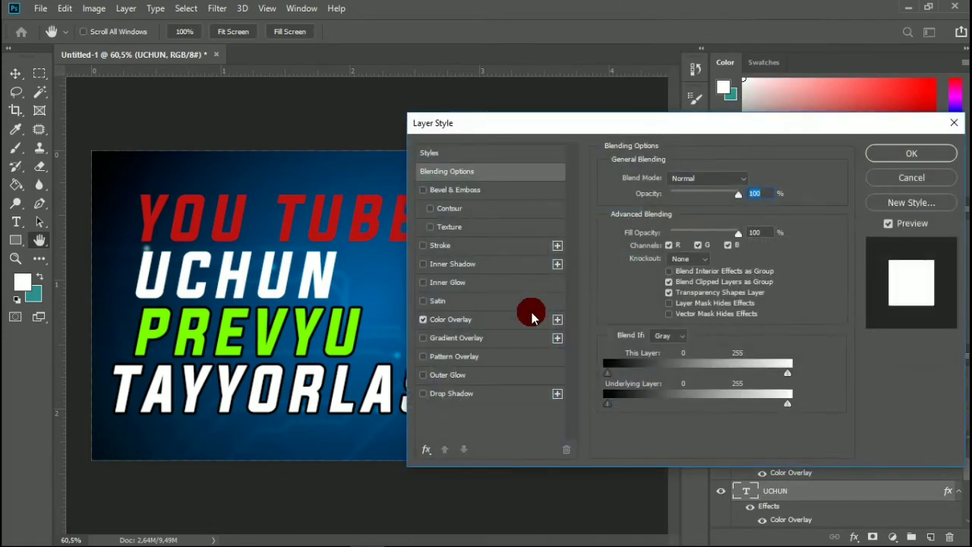
pyautogui.click(460, 247)
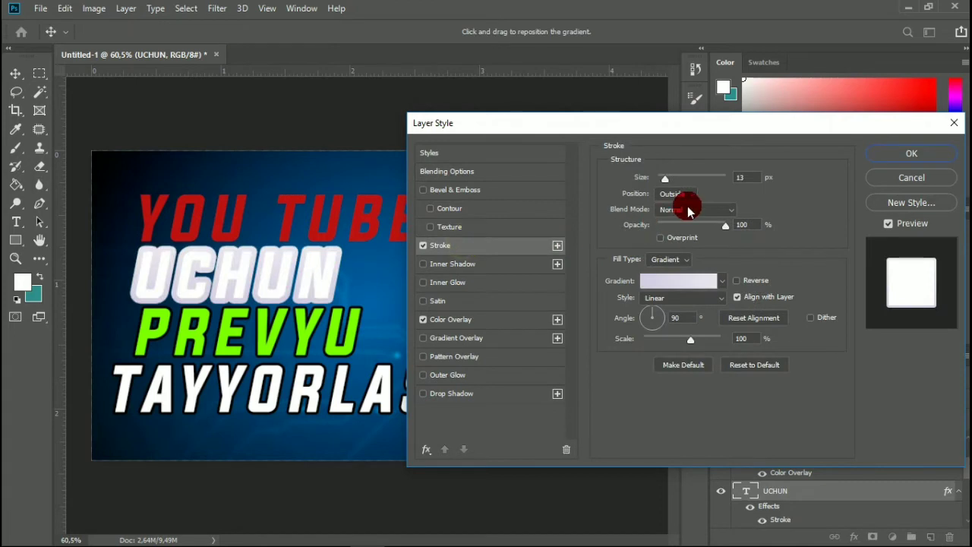
pyautogui.click(678, 262)
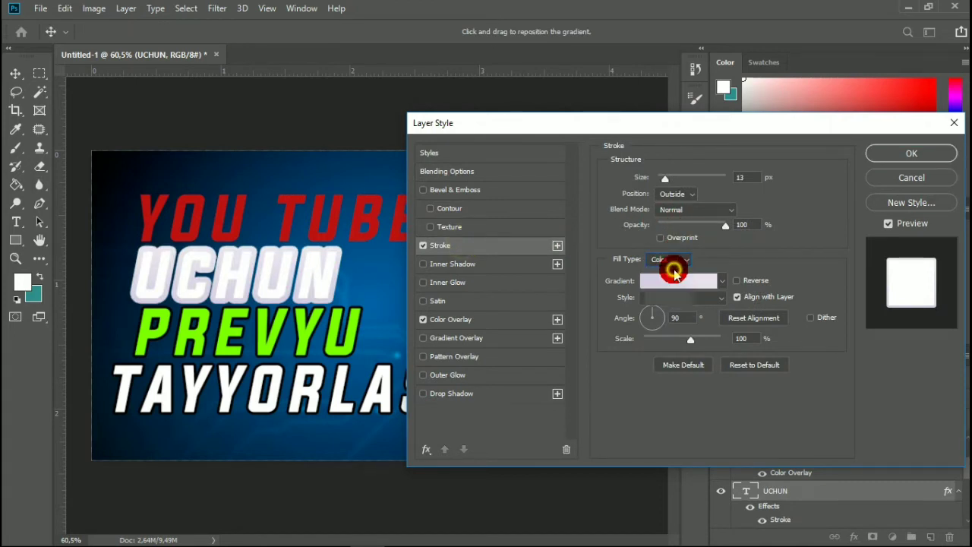
pyautogui.click(673, 270)
pyautogui.click(644, 280)
pyautogui.click(547, 300)
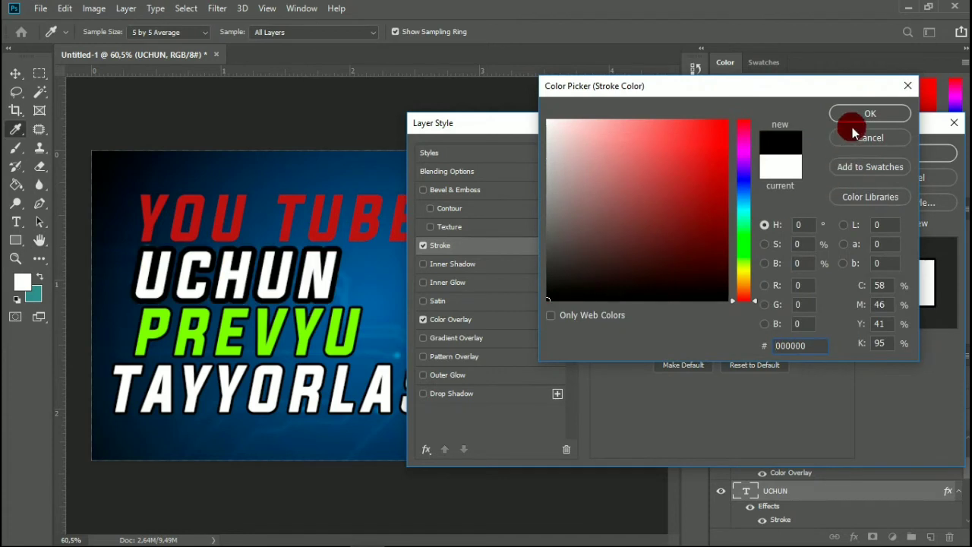
pyautogui.click(858, 114)
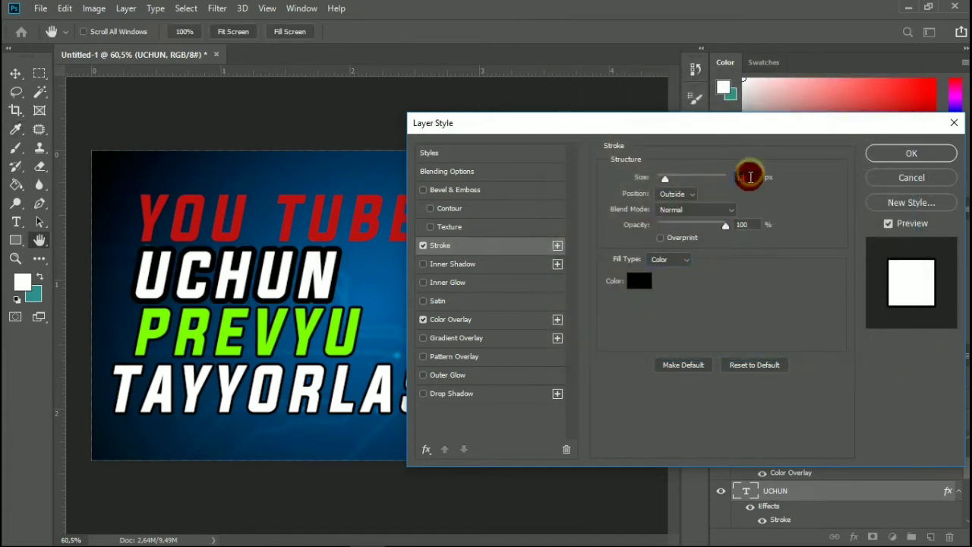
pyautogui.scroll(-3, 751, 177)
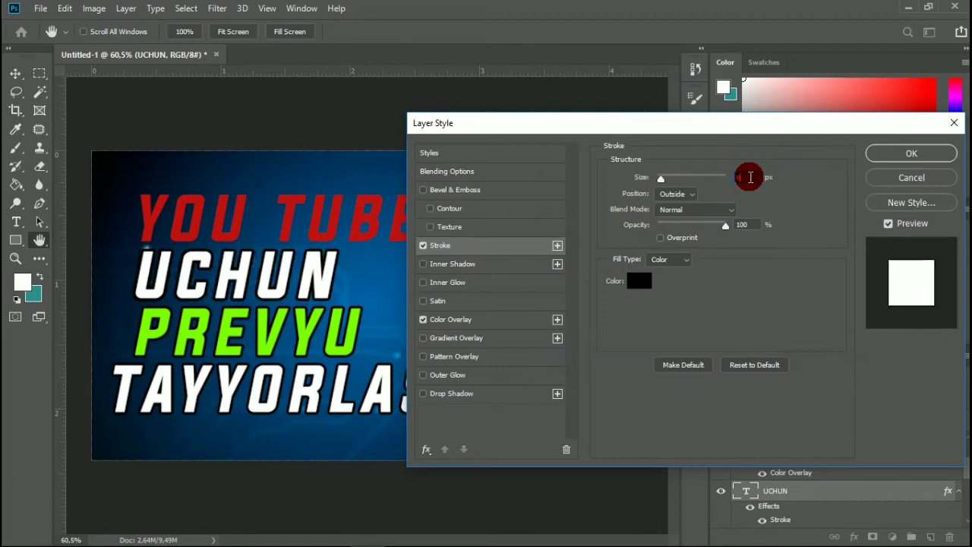
pyautogui.click(885, 154)
# Add an outside Stroke to the YOU TUBE text with a solid black color fill and a size of 6 px.
pyautogui.scroll(-1, 799, 465)
pyautogui.click(801, 492)
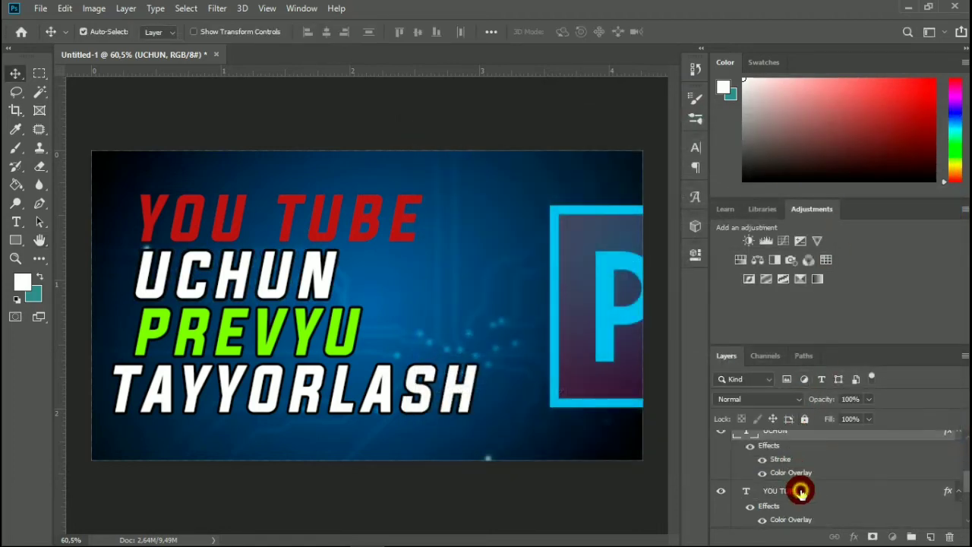
pyautogui.rightClick(803, 494)
pyautogui.click(679, 21)
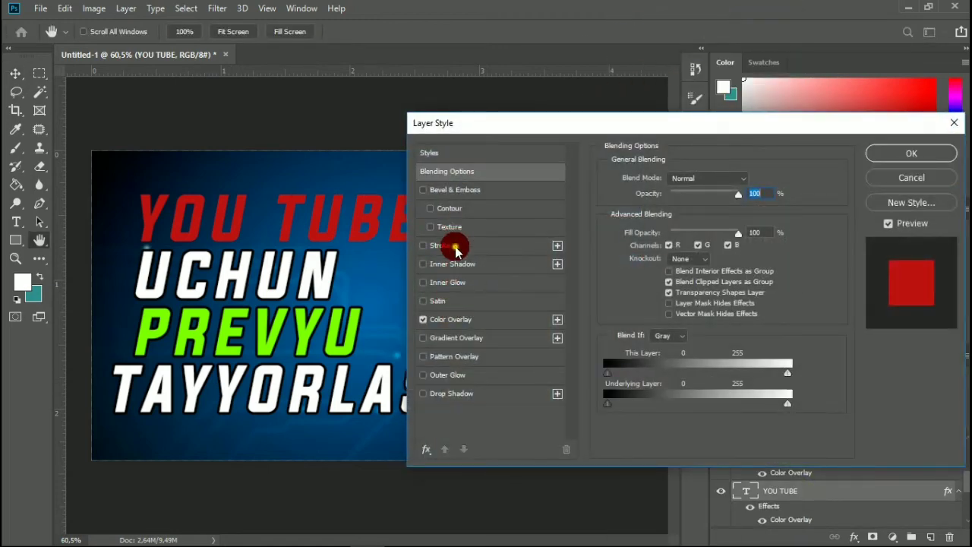
pyautogui.click(456, 248)
pyautogui.click(670, 259)
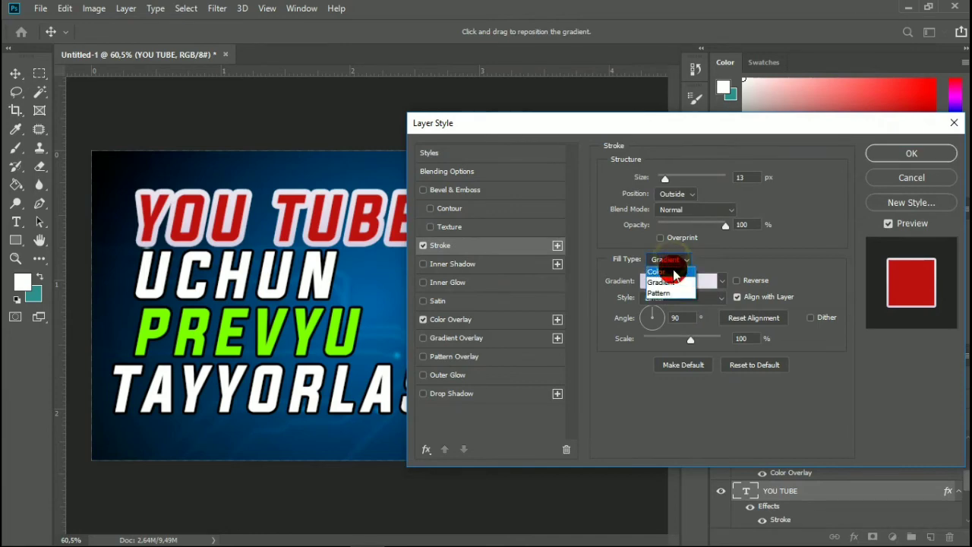
pyautogui.click(674, 272)
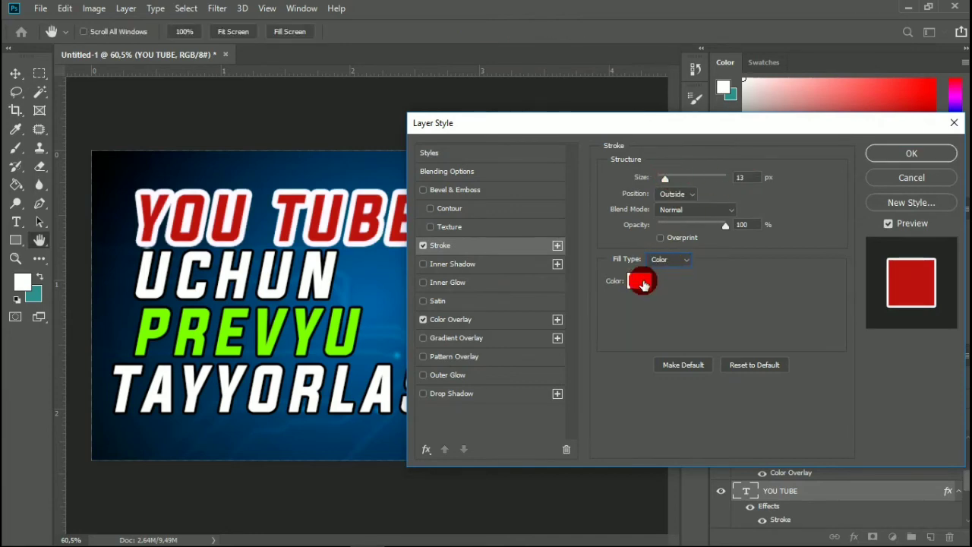
pyautogui.click(642, 281)
pyautogui.click(647, 275)
pyautogui.click(868, 114)
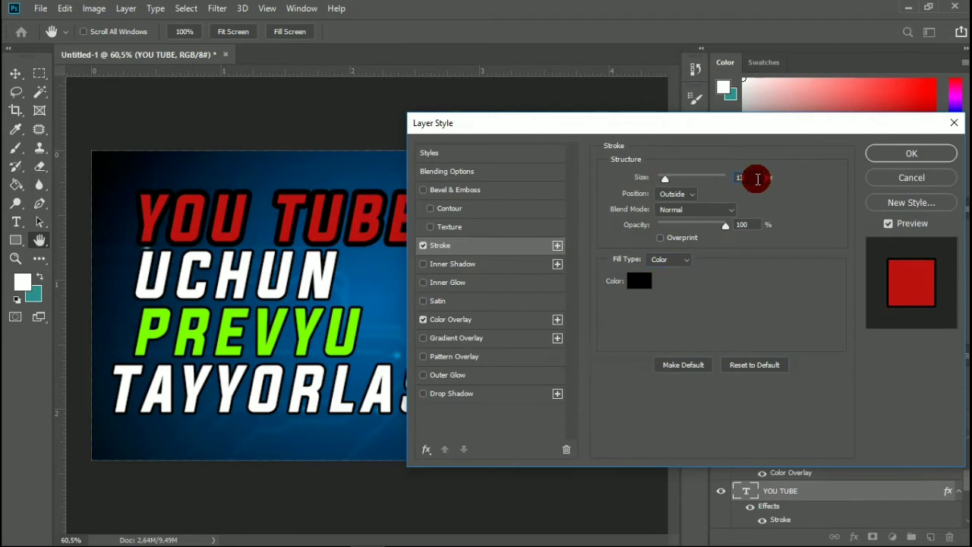
pyautogui.press('Down')
pyautogui.press('Down')
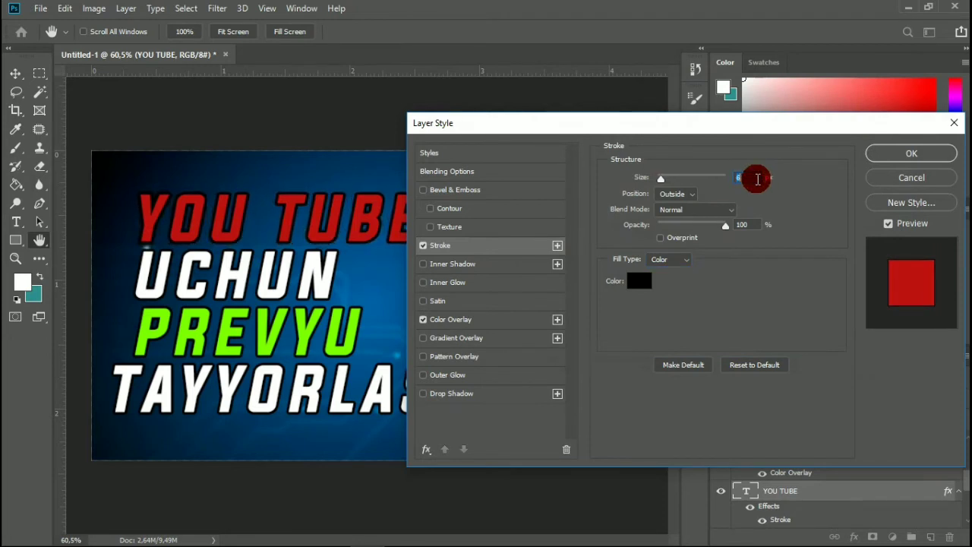
pyautogui.click(890, 153)
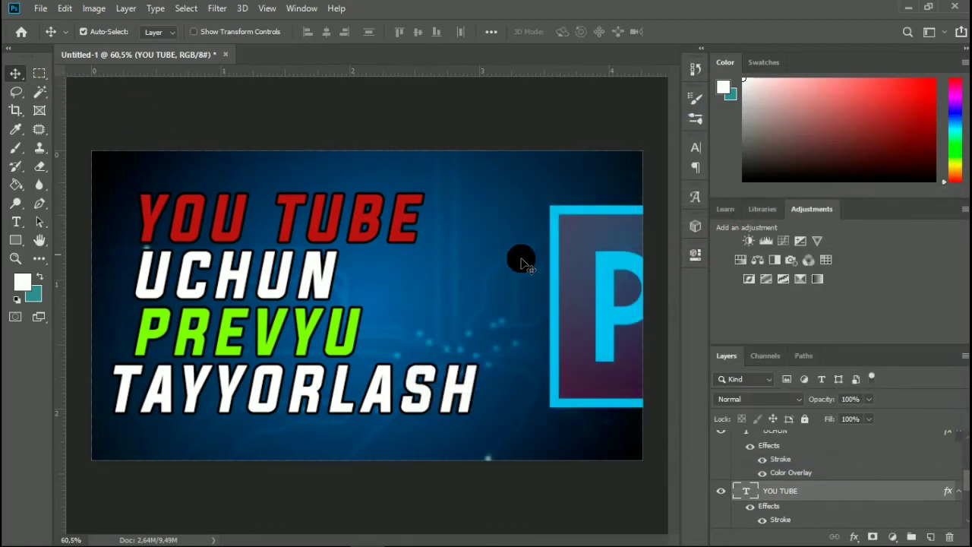
# Move the Photoshop logo further into the canvas, slightly up and closer to the title.
pyautogui.moveTo(612, 281); pyautogui.dragTo(575, 287)
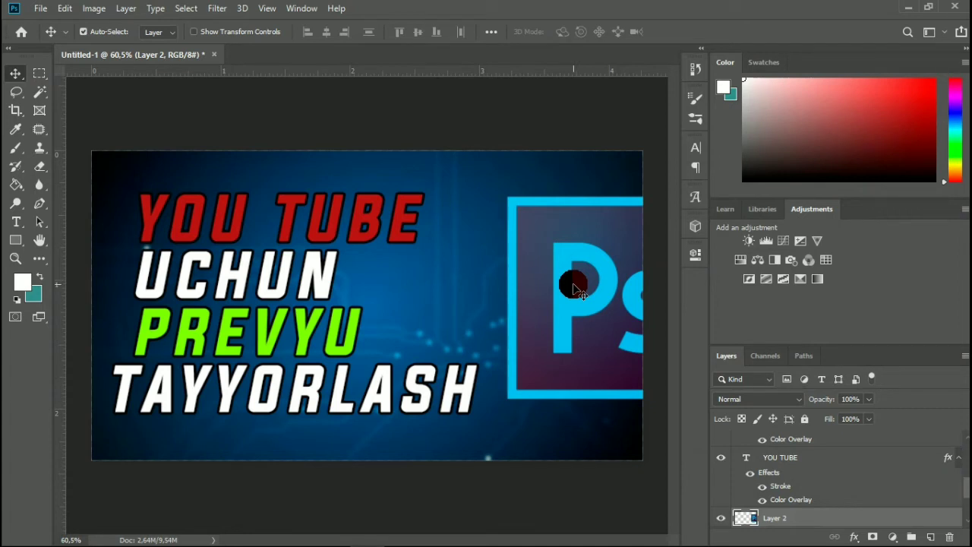
# Combine the YOU TUBE, UCHUN, PREVYU and TAYYORLASH text layers into one smart object.
pyautogui.click(811, 472)
pyautogui.scroll(2, 810, 473)
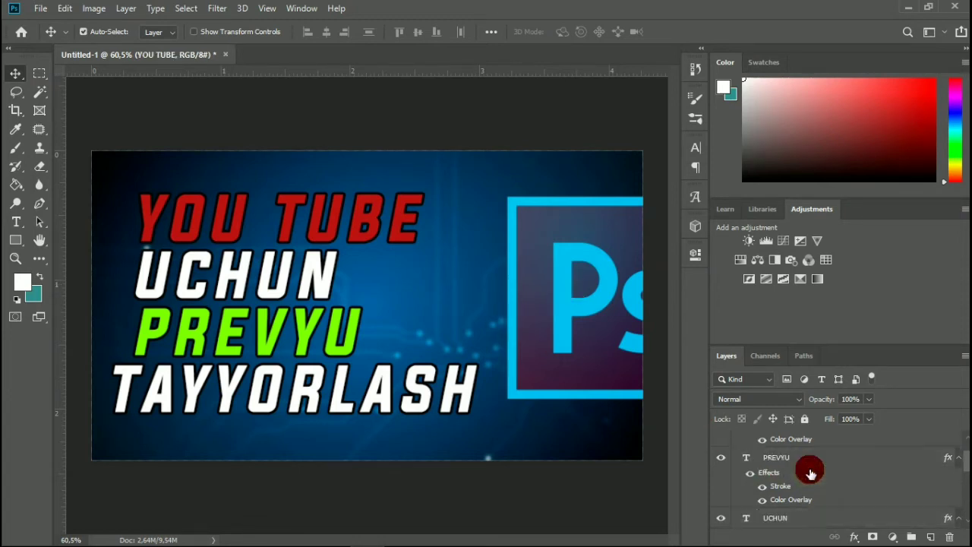
pyautogui.scroll(1, 810, 472)
pyautogui.keyDown('ctrl'); pyautogui.click(810, 465); pyautogui.keyUp('ctrl')
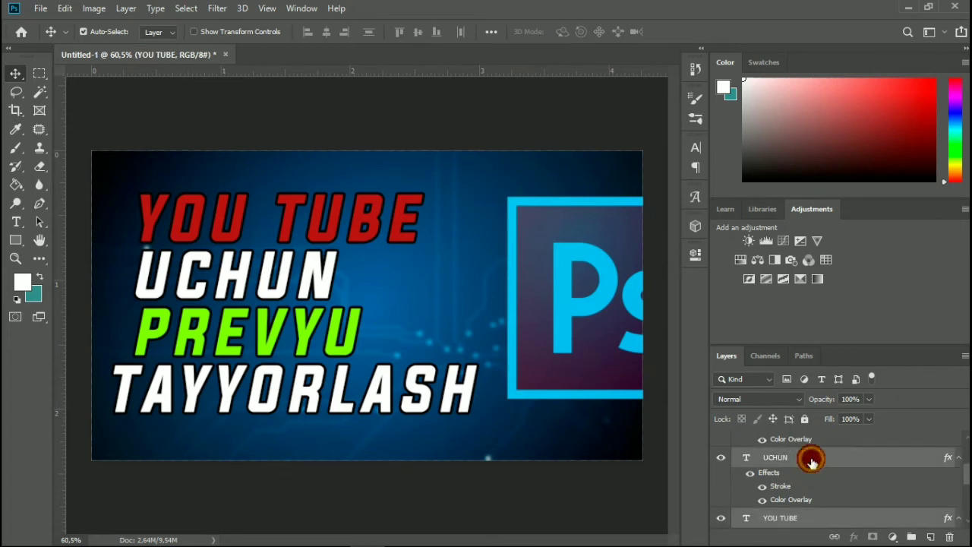
pyautogui.scroll(1, 812, 464)
pyautogui.keyDown('ctrl'); pyautogui.click(815, 454); pyautogui.keyUp('ctrl')
pyautogui.scroll(1, 815, 454)
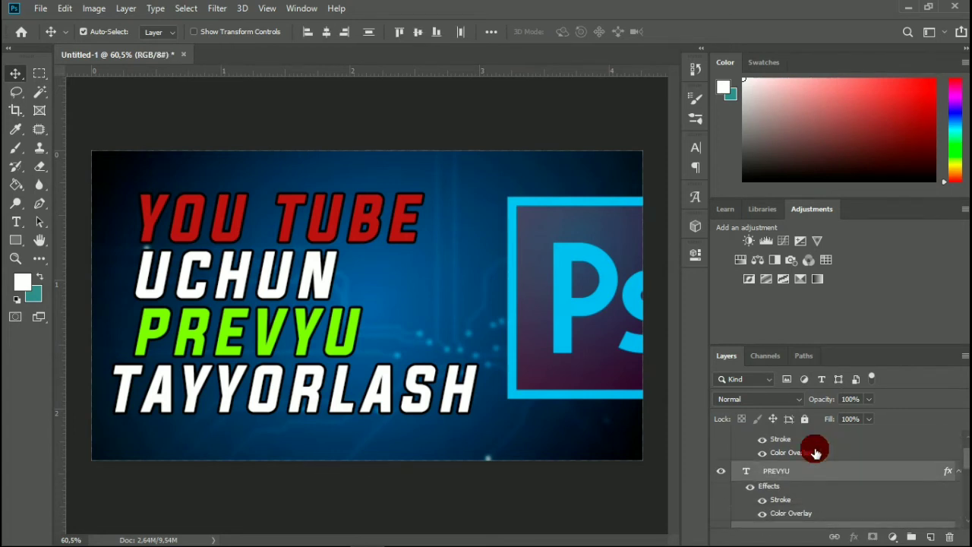
pyautogui.scroll(1, 817, 450)
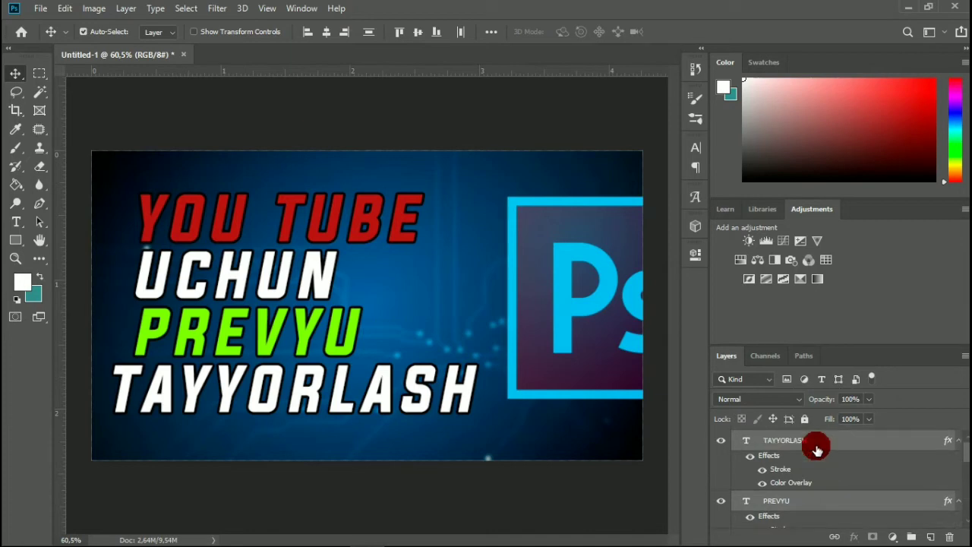
pyautogui.rightClick(816, 448)
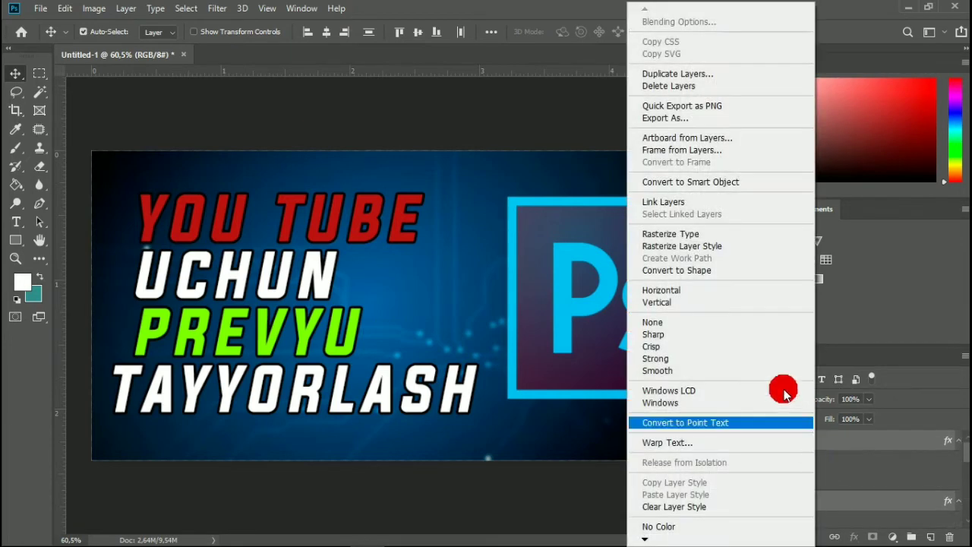
pyautogui.click(731, 183)
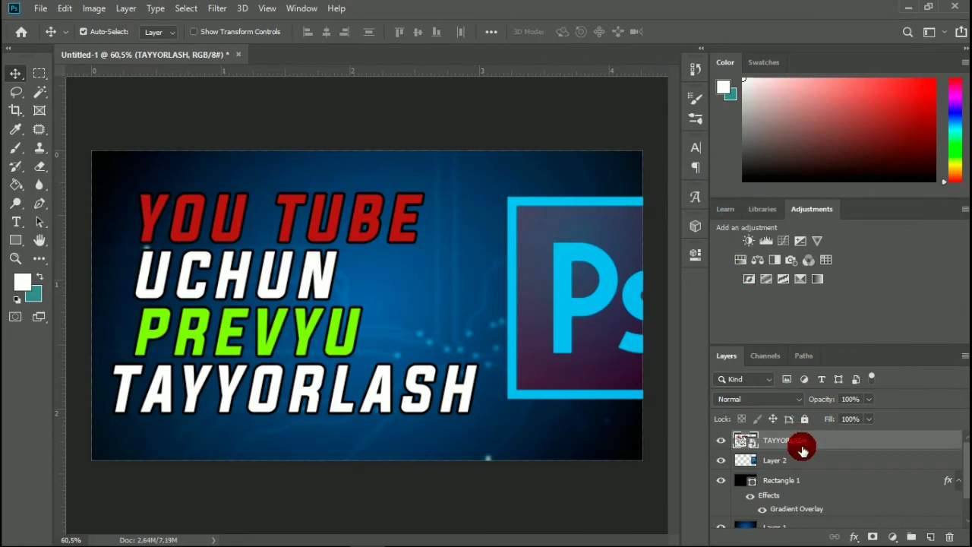
# Add a black Drop Shadow to the title smart object at 100% opacity, with a 10 px size and a shortened distance.
pyautogui.rightClick(801, 447)
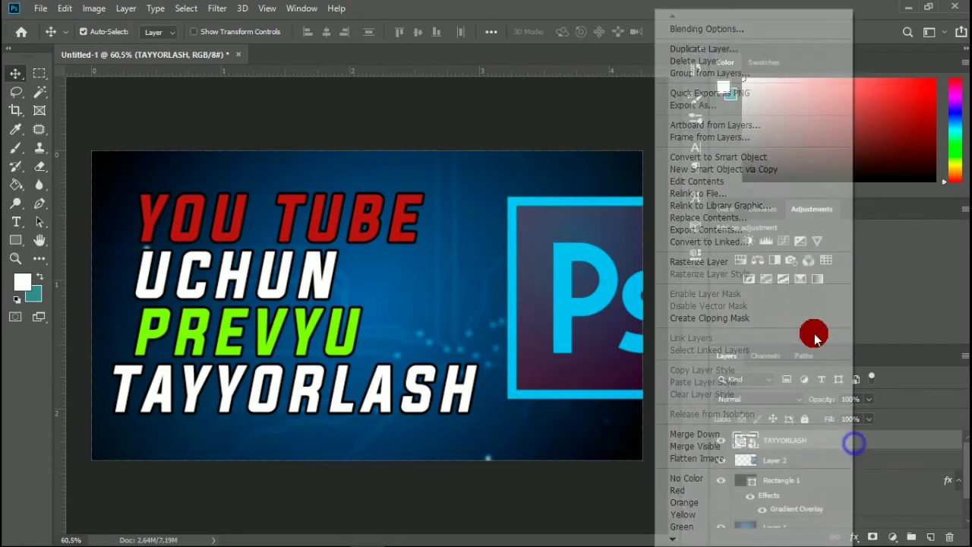
pyautogui.click(722, 28)
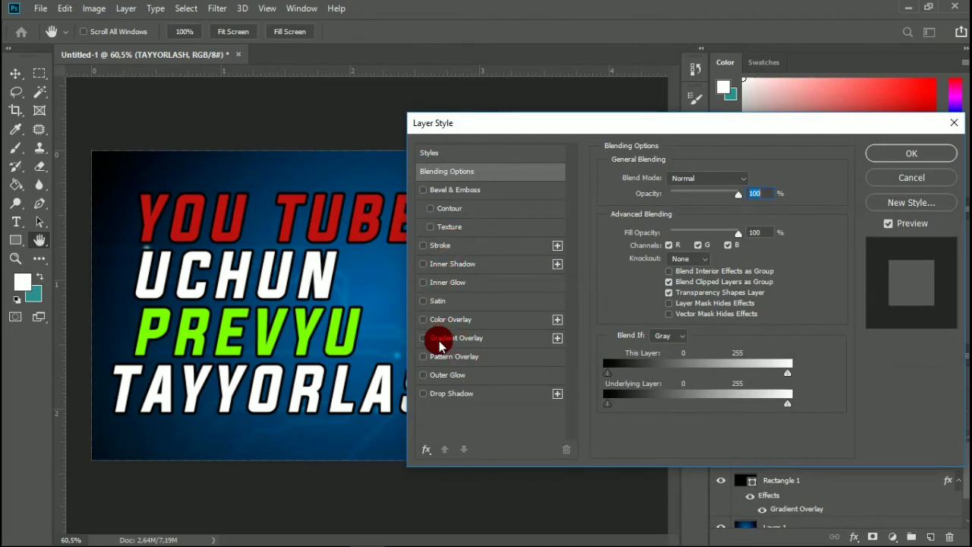
pyautogui.click(440, 393)
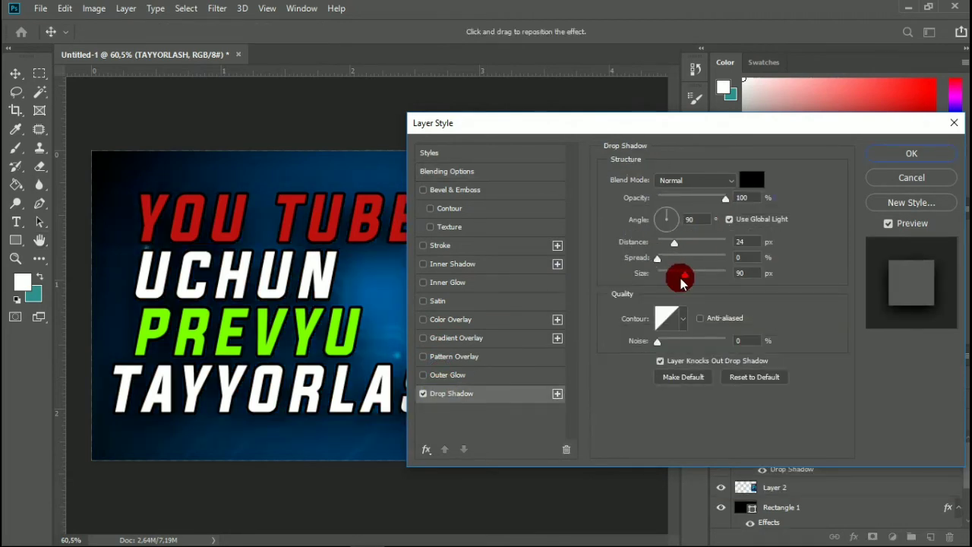
pyautogui.moveTo(681, 282); pyautogui.dragTo(634, 275)
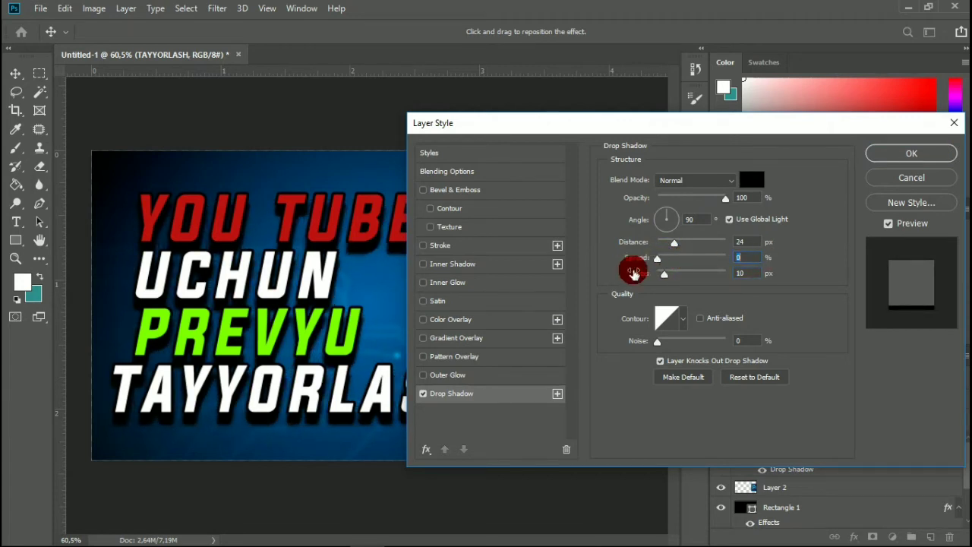
pyautogui.moveTo(673, 243); pyautogui.dragTo(665, 294)
pyautogui.click(907, 154)
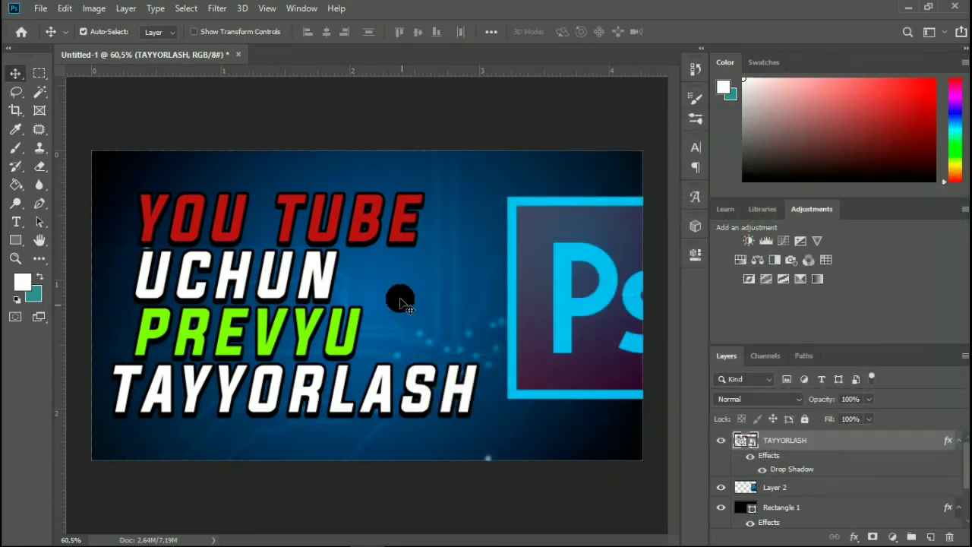
# Transform the title smart object to about 111.63% width and 118.85% height, rotated about -5.69°, and shift it slightly toward the canvas center.
pyautogui.press('ctrl')
pyautogui.hotkey('ctrl', 't')
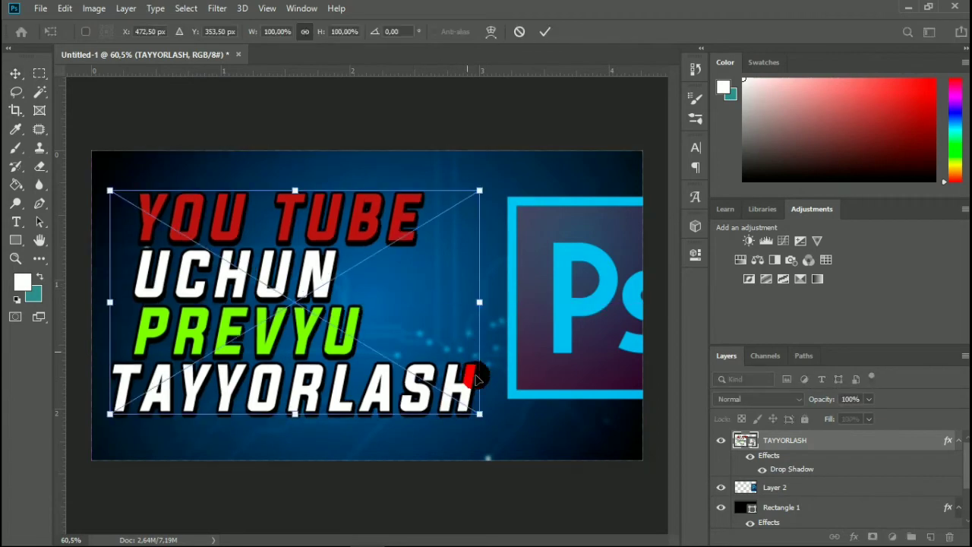
pyautogui.moveTo(479, 416); pyautogui.dragTo(502, 426)
pyautogui.moveTo(547, 356); pyautogui.dragTo(550, 334)
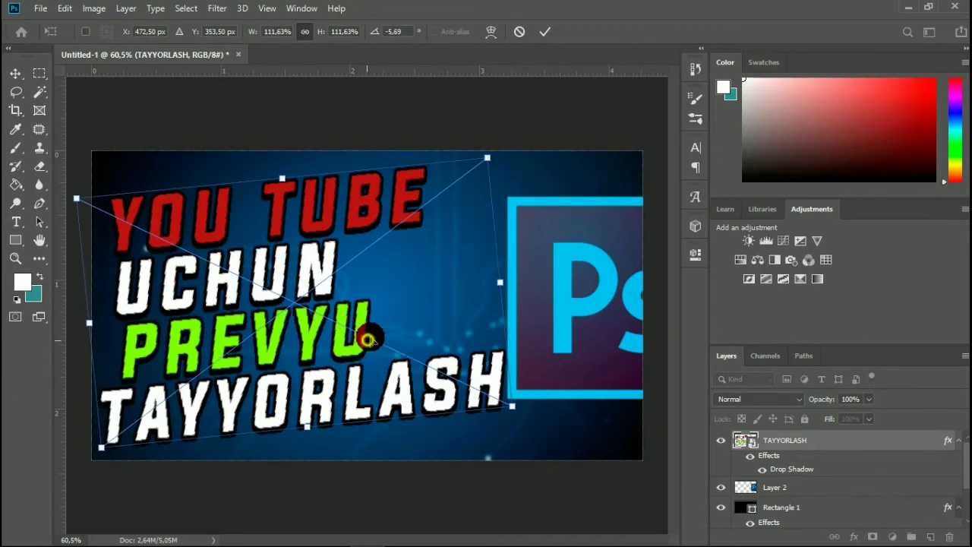
pyautogui.moveTo(368, 340); pyautogui.dragTo(371, 340)
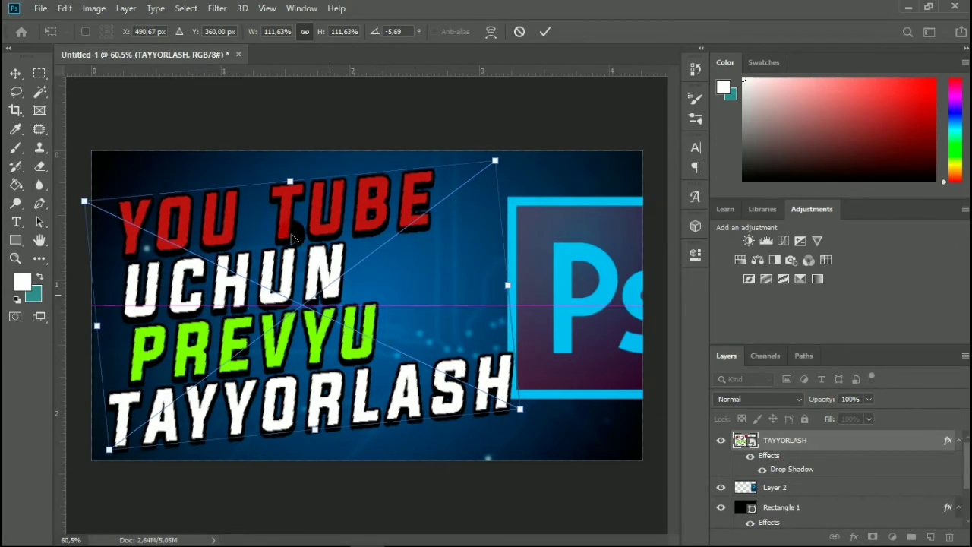
pyautogui.moveTo(296, 182); pyautogui.dragTo(291, 168)
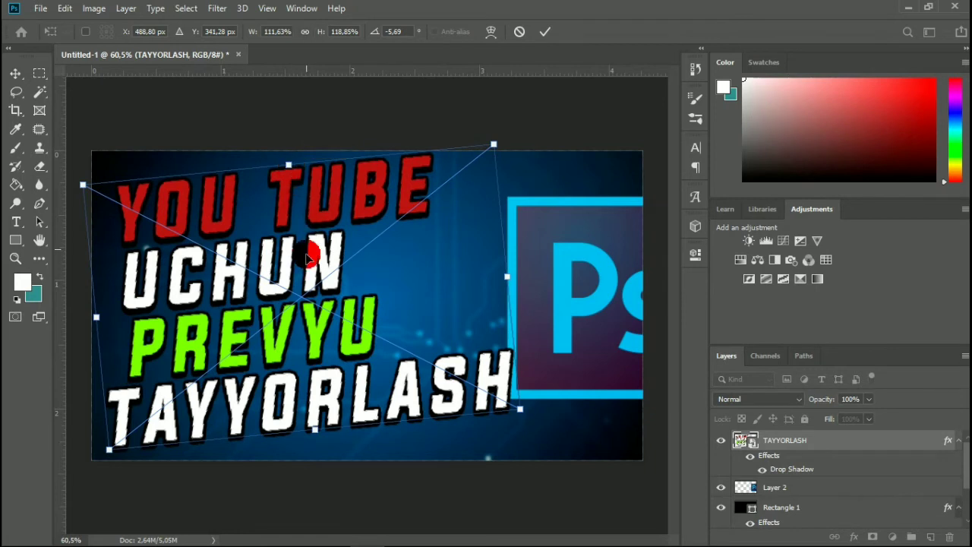
pyautogui.click(544, 34)
# Move the Photoshop logo straight up by about 0.127 in, keeping its size.
pyautogui.moveTo(578, 306); pyautogui.dragTo(585, 290)
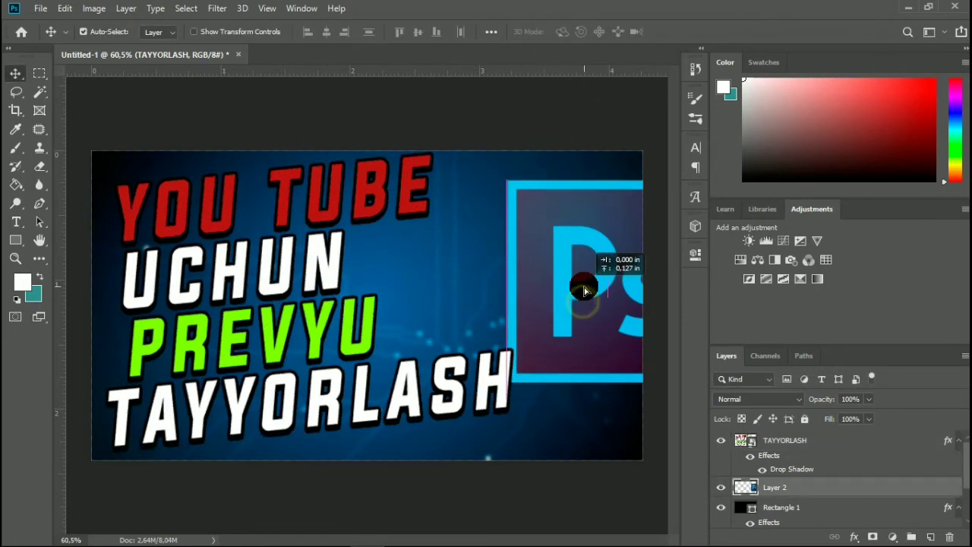
pyautogui.hotkey('ctrl', 't')
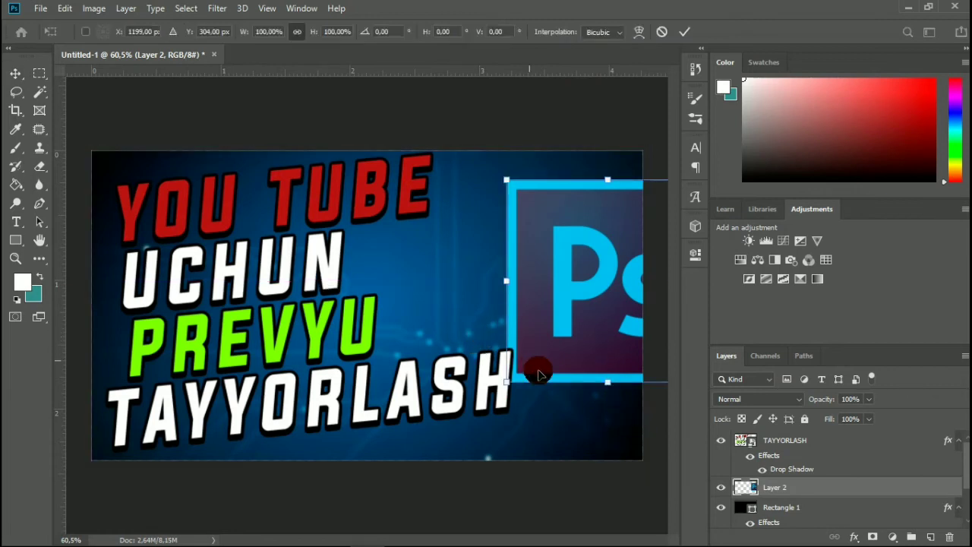
pyautogui.click(683, 32)
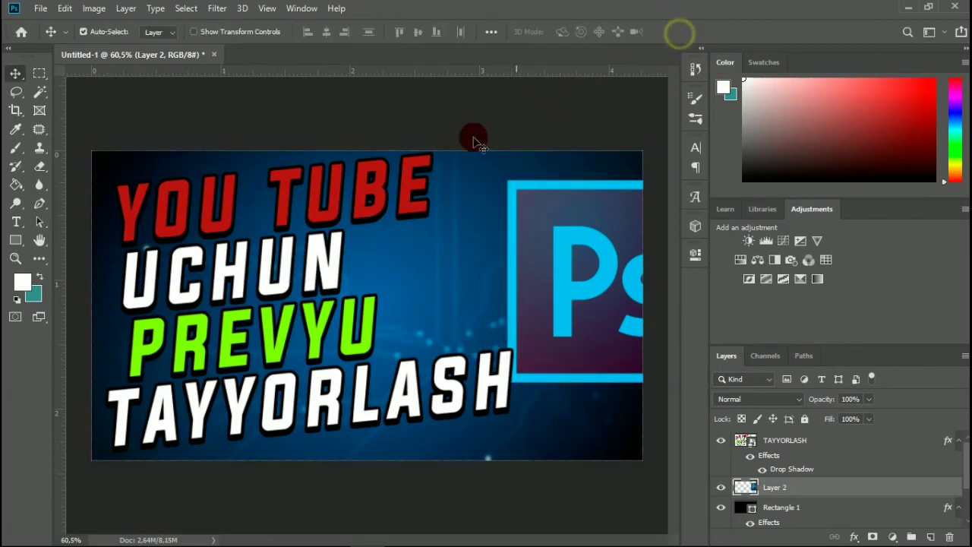
# Scale the title smart object to about 106.85% width and 113.76% height, and shift it slightly lower on the canvas.
pyautogui.click(406, 188)
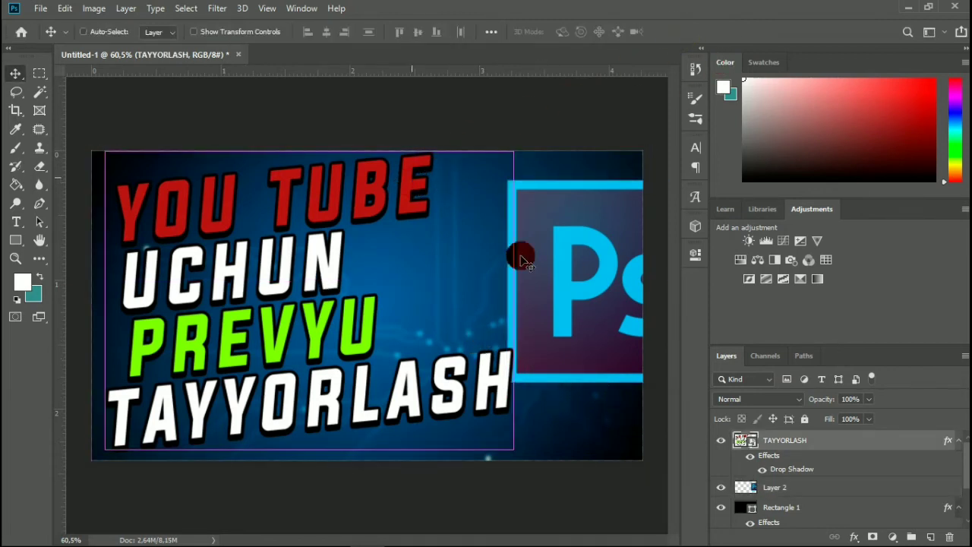
pyautogui.hotkey('ctrl', 't')
pyautogui.moveTo(521, 406); pyautogui.dragTo(511, 403)
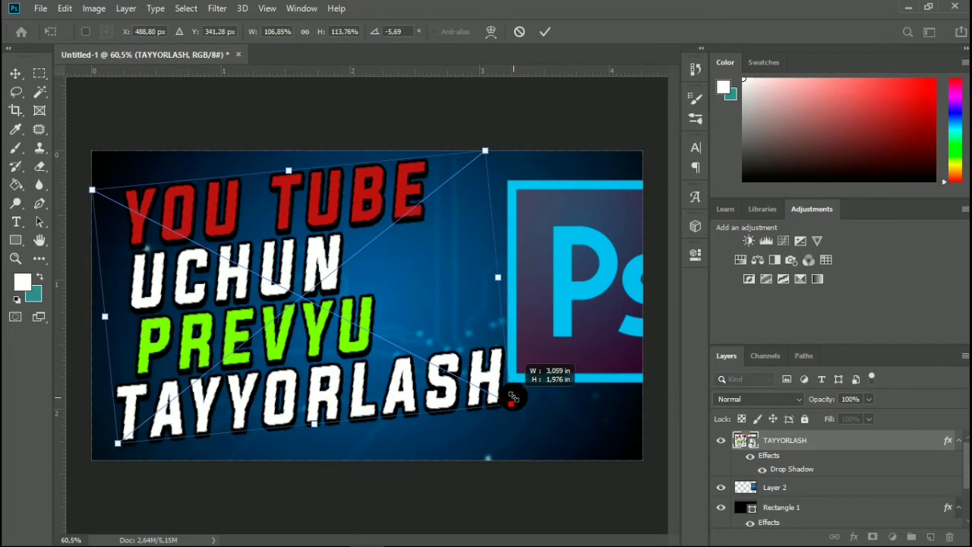
pyautogui.moveTo(363, 350); pyautogui.dragTo(358, 360)
pyautogui.click(544, 30)
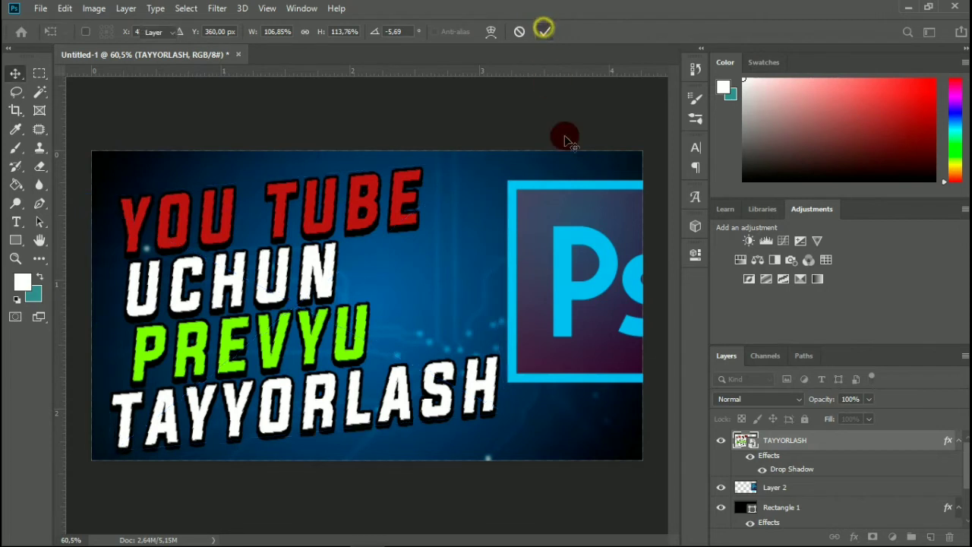
pyautogui.click(587, 253)
pyautogui.hotkey('ctrl', 't')
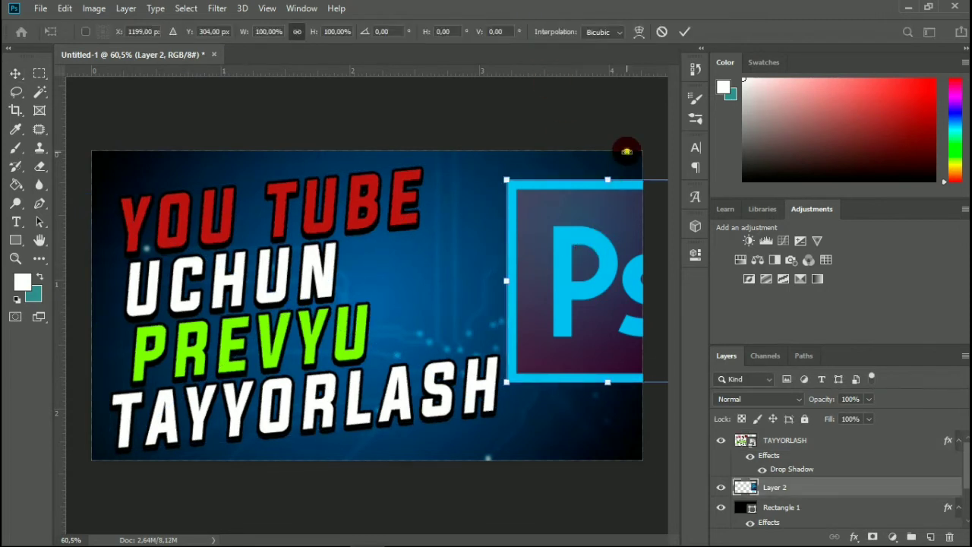
pyautogui.moveTo(625, 146); pyautogui.dragTo(585, 127)
pyautogui.moveTo(600, 251); pyautogui.dragTo(517, 245)
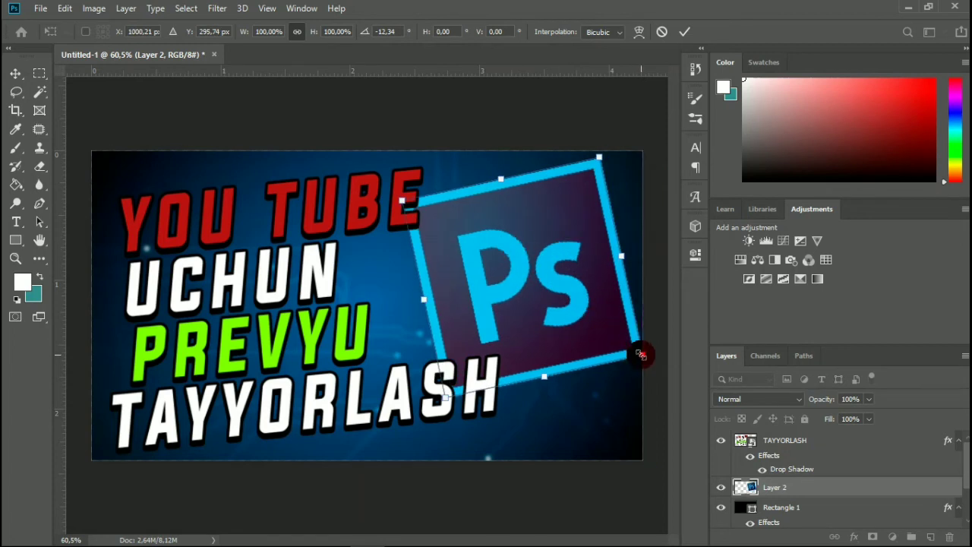
pyautogui.moveTo(643, 356); pyautogui.dragTo(671, 372)
pyautogui.moveTo(540, 306); pyautogui.dragTo(634, 325)
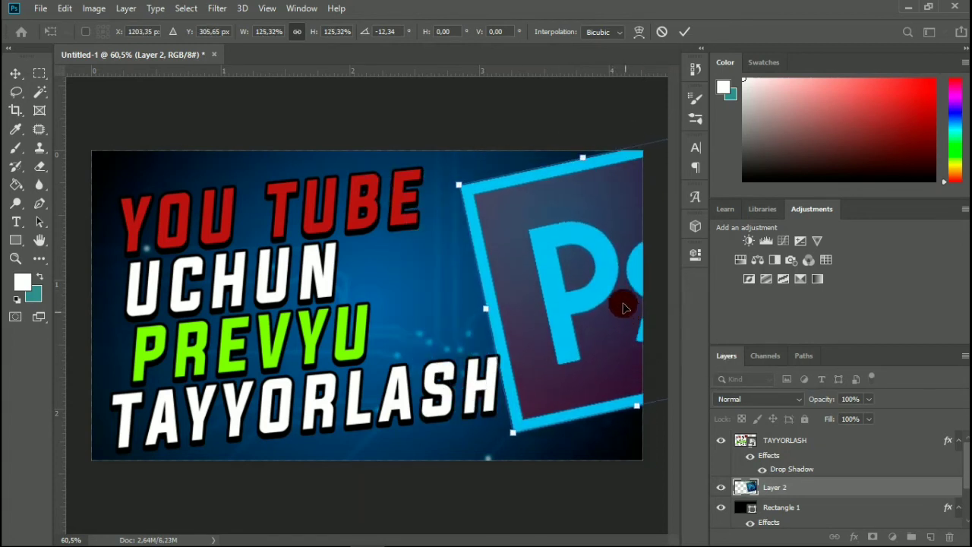
pyautogui.moveTo(444, 203); pyautogui.dragTo(447, 187)
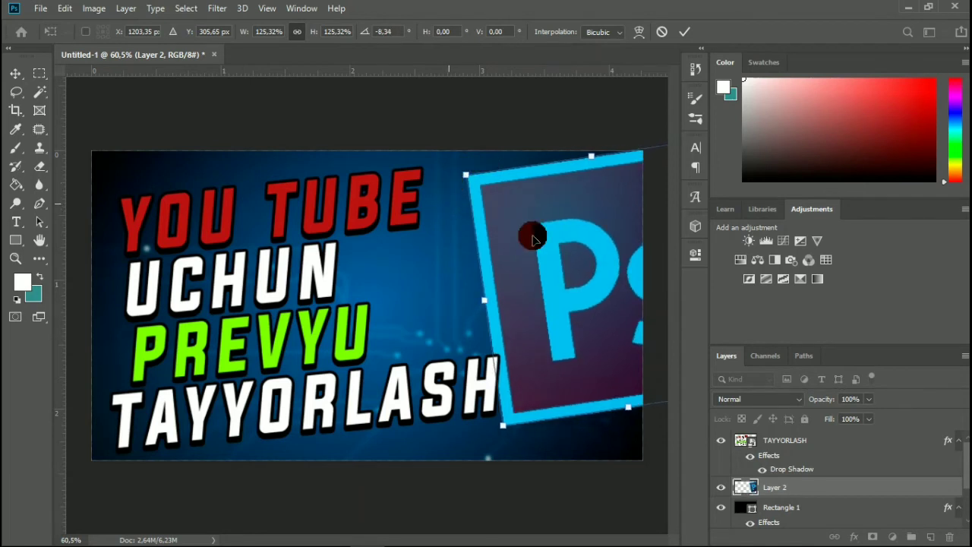
pyautogui.moveTo(531, 234); pyautogui.dragTo(550, 246)
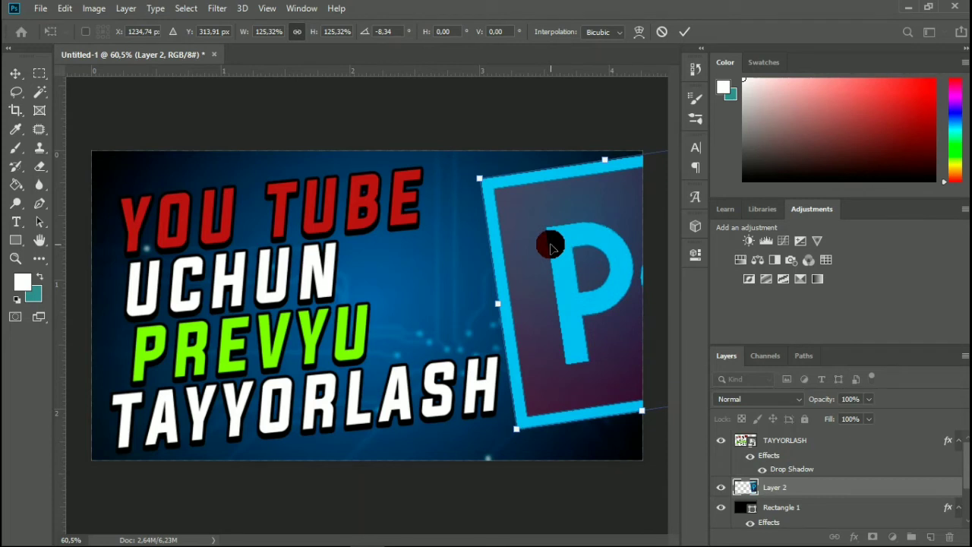
pyautogui.click(666, 34)
# Narrow the title smart object to about 93.23% width, stretch its height upward, and place it near the canvas's left edge.
pyautogui.keyDown('ctrl'); pyautogui.click(363, 227); pyautogui.keyUp('ctrl')
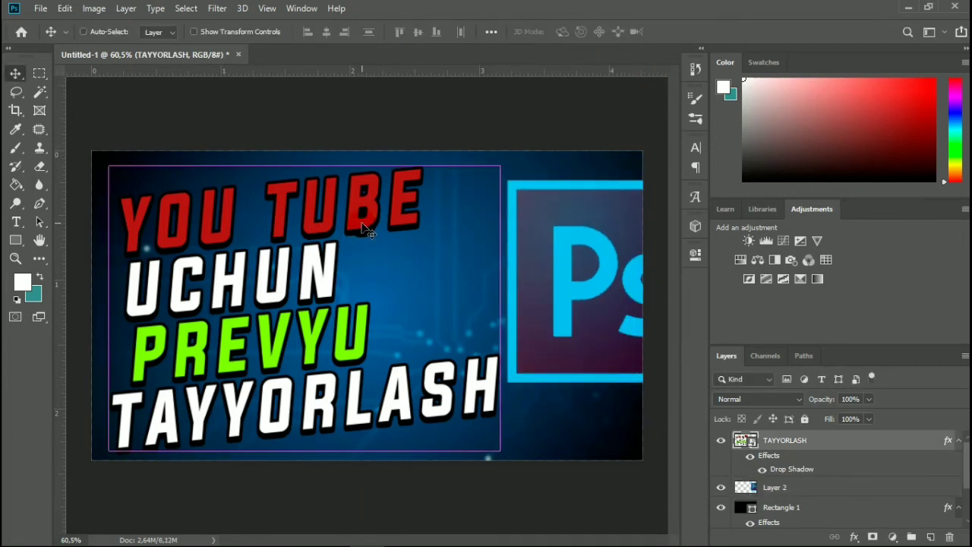
pyautogui.hotkey('ctrl', 't')
pyautogui.moveTo(506, 412); pyautogui.dragTo(474, 391)
pyautogui.moveTo(339, 311); pyautogui.dragTo(326, 316)
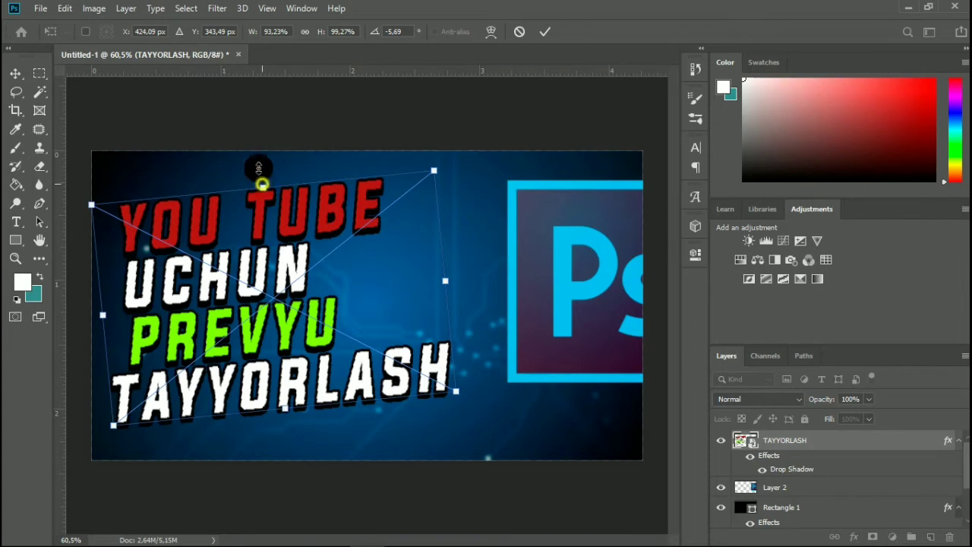
pyautogui.moveTo(263, 188); pyautogui.dragTo(259, 149)
pyautogui.moveTo(274, 270); pyautogui.dragTo(272, 271)
pyautogui.click(545, 31)
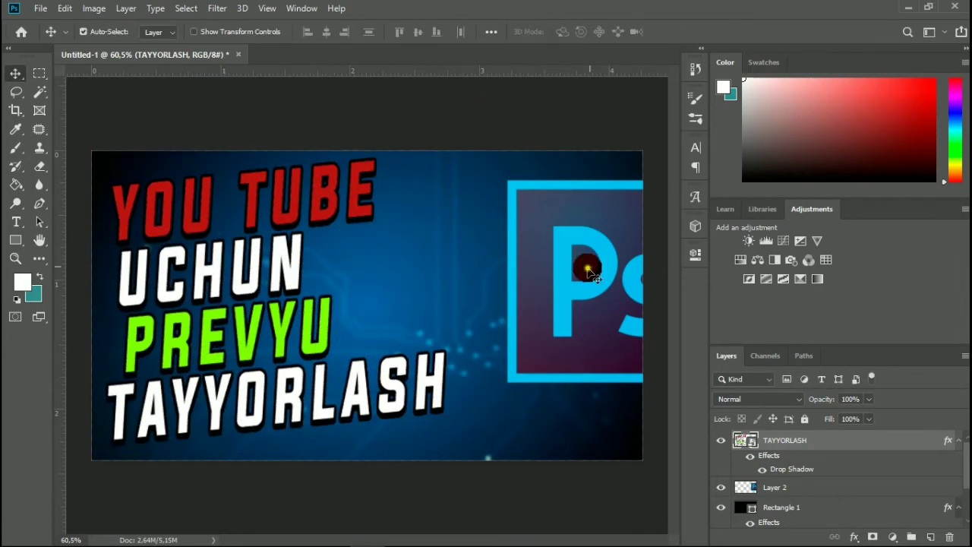
# Move the Photoshop logo closer to the title, enlarge it to about 118.58%, and rotate it to about -7.95°.
pyautogui.moveTo(587, 267); pyautogui.dragTo(553, 256)
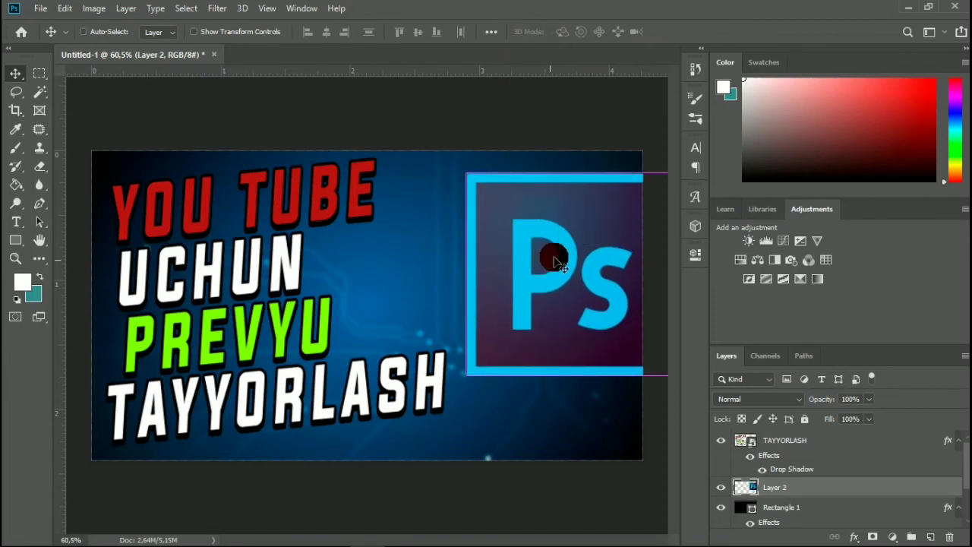
pyautogui.hotkey('ctrl', 't')
pyautogui.moveTo(451, 150); pyautogui.dragTo(419, 164)
pyautogui.moveTo(562, 243); pyautogui.dragTo(555, 262)
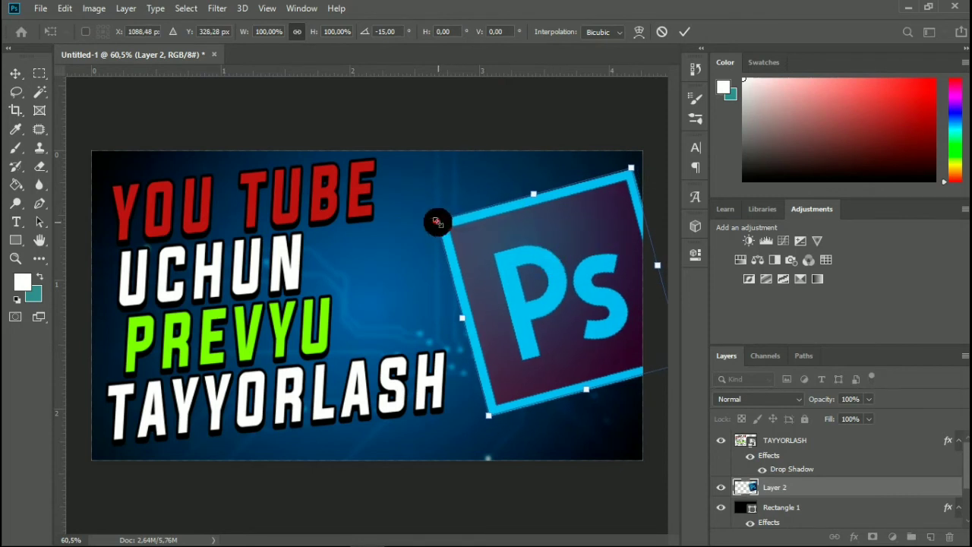
pyautogui.moveTo(437, 222); pyautogui.dragTo(413, 206)
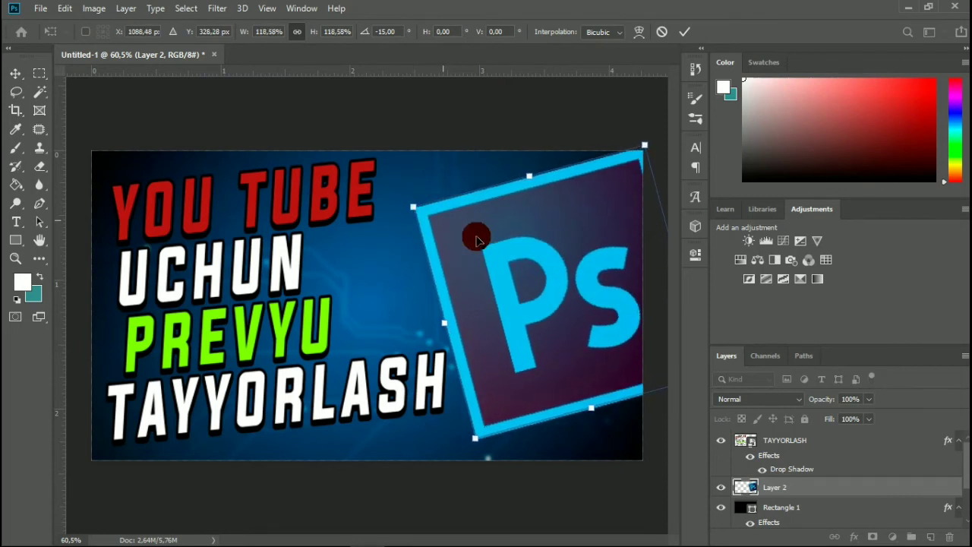
pyautogui.moveTo(486, 251); pyautogui.dragTo(488, 256)
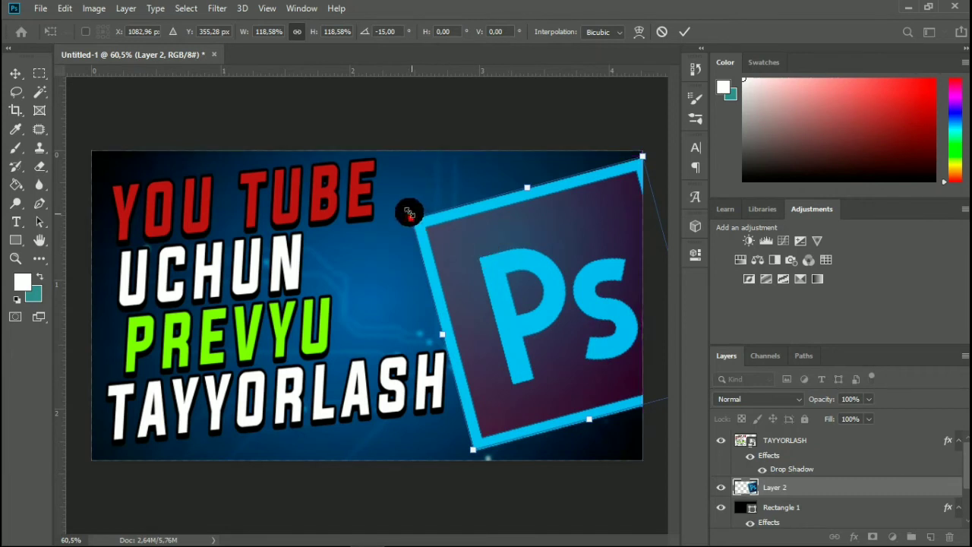
pyautogui.moveTo(407, 209); pyautogui.dragTo(401, 189)
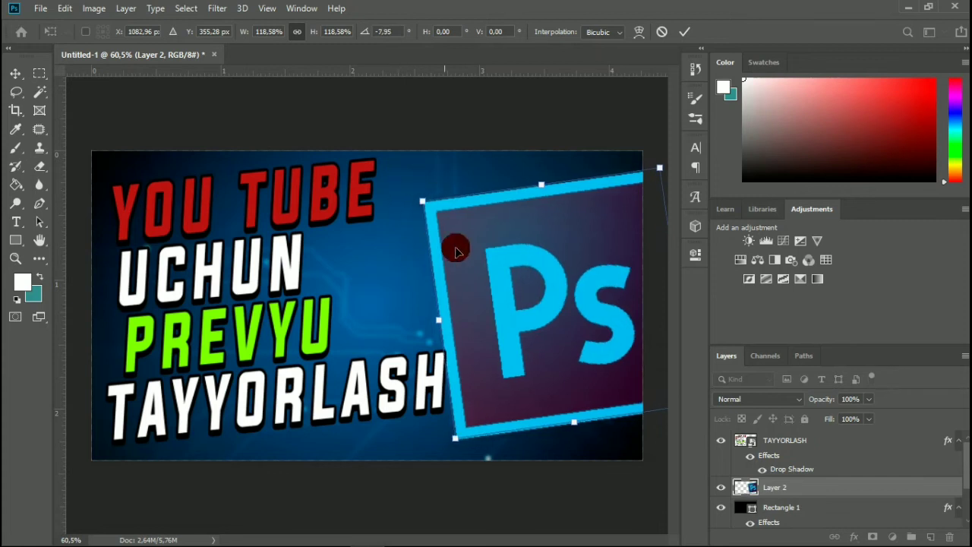
pyautogui.moveTo(499, 271); pyautogui.dragTo(504, 265)
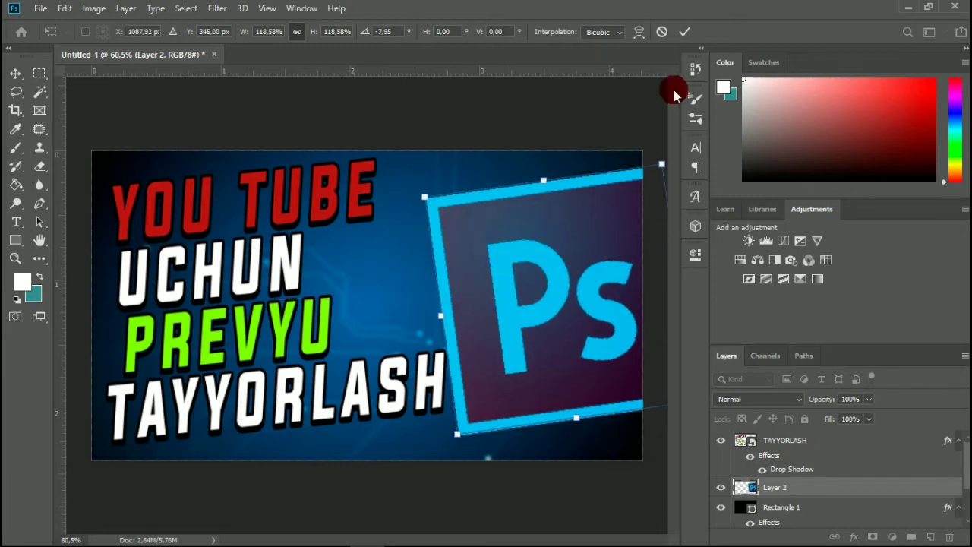
pyautogui.click(685, 31)
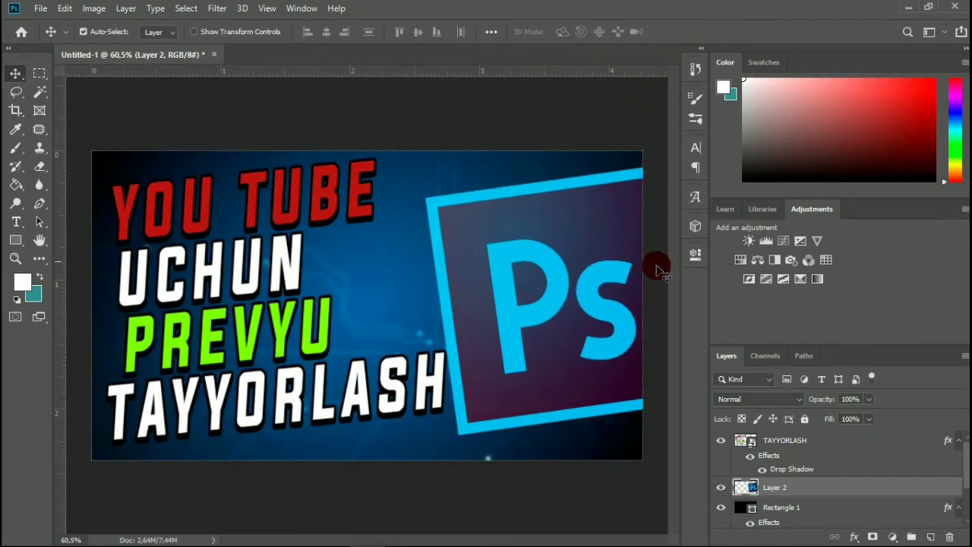
# Add a Hue/Saturation adjustment layer above the logo layer with Hue set to +2.
pyautogui.rightClick(877, 488)
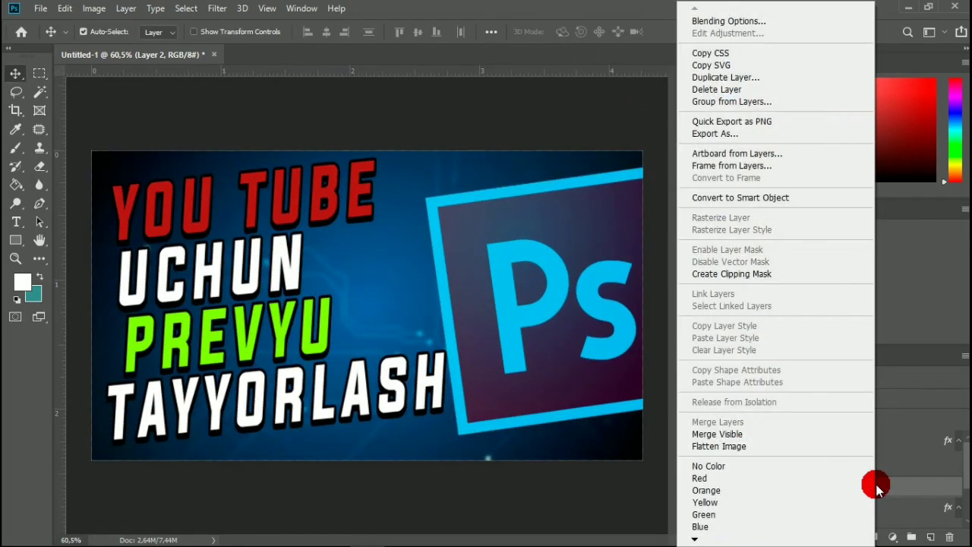
pyautogui.click(894, 540)
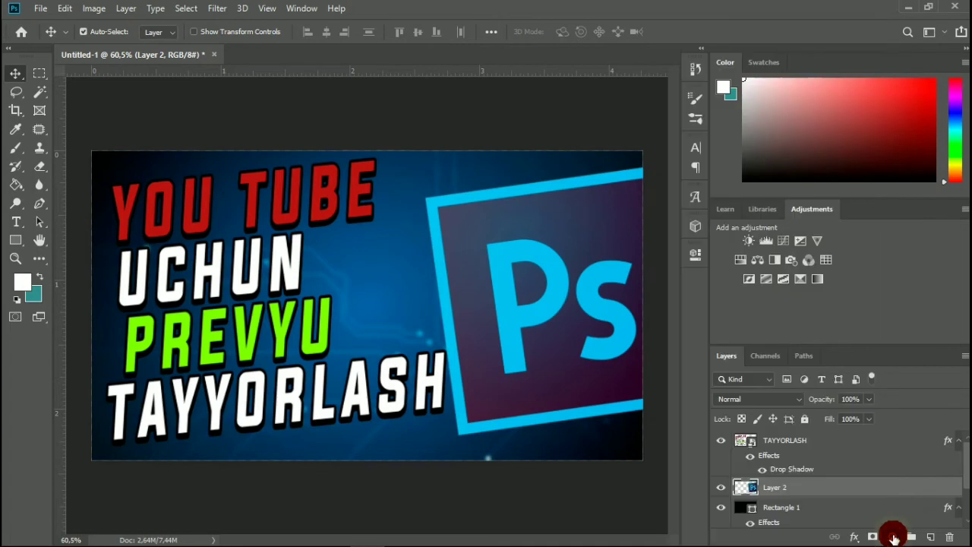
pyautogui.click(894, 540)
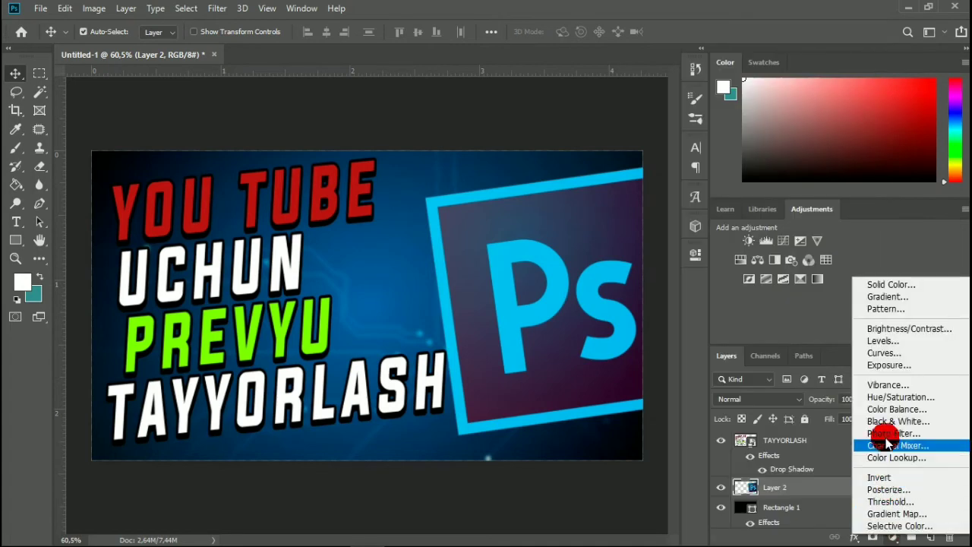
pyautogui.click(897, 397)
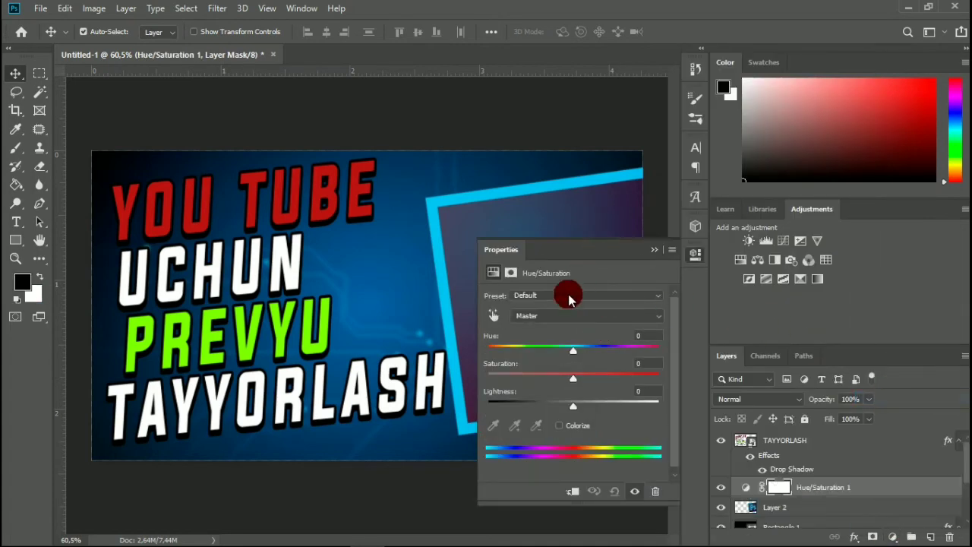
pyautogui.moveTo(578, 350)
pyautogui.mouseDown()
pyautogui.moveTo(594, 344)
pyautogui.moveTo(560, 358)
pyautogui.moveTo(575, 353)
pyautogui.mouseUp()
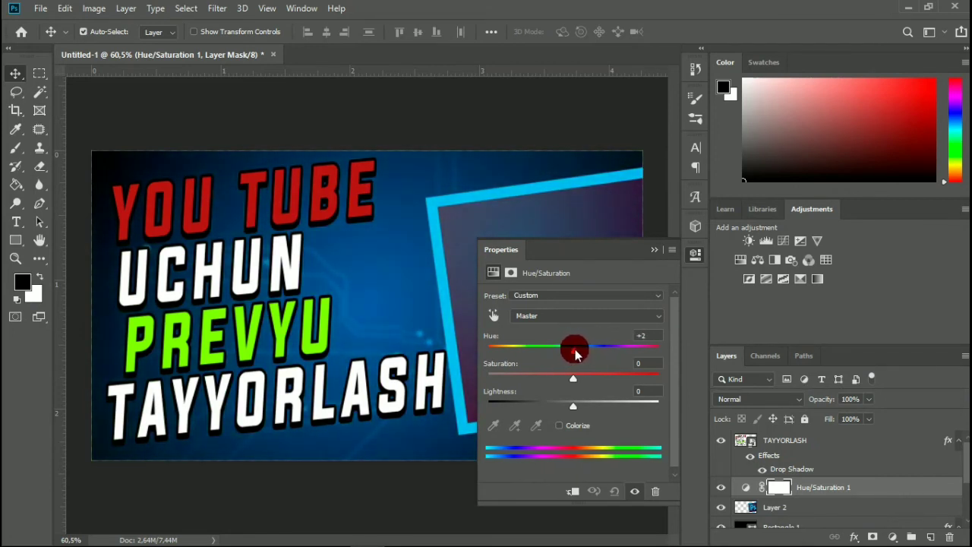
pyautogui.click(654, 249)
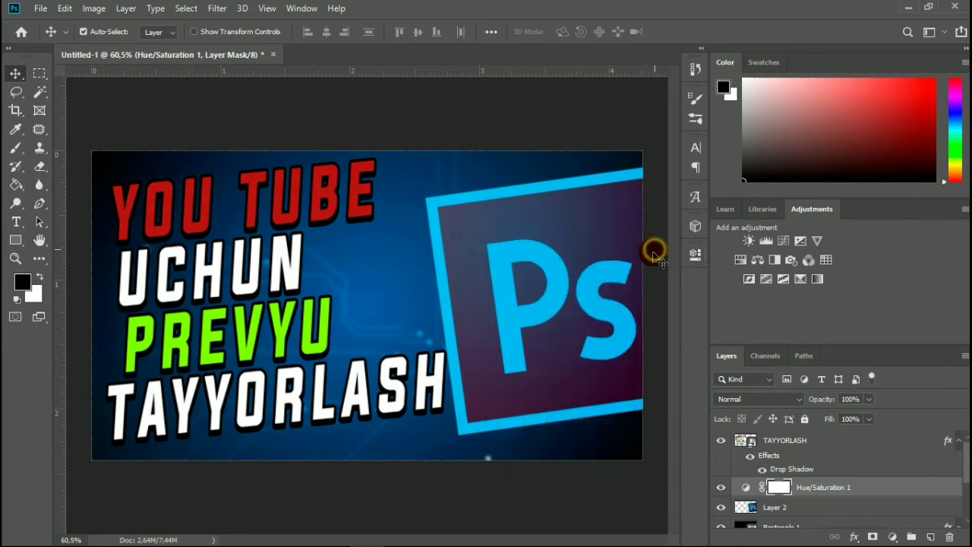
# Duplicate the Photoshop logo, scale the copy to about 23.21%, and place it at the canvas's upper-right corner.
pyautogui.click(561, 306)
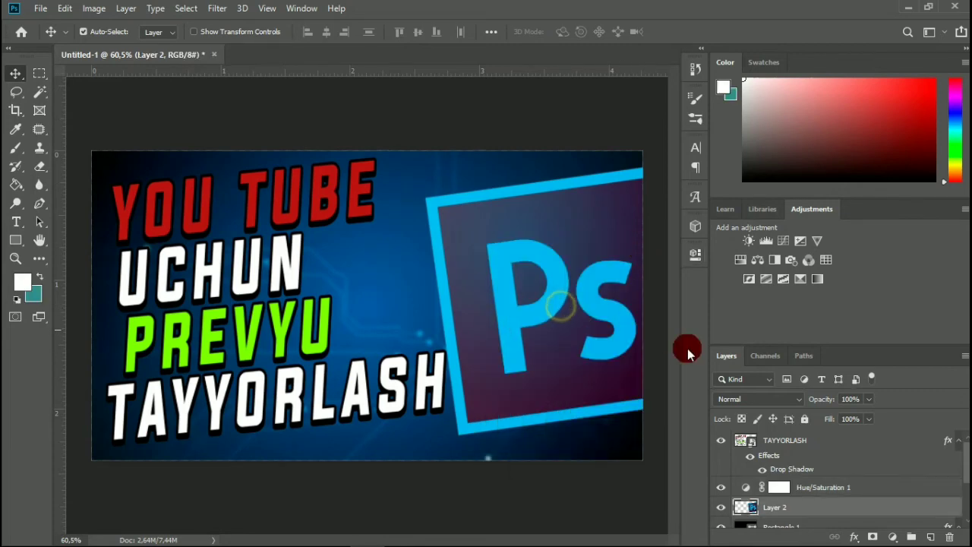
pyautogui.rightClick(852, 509)
pyautogui.click(874, 510)
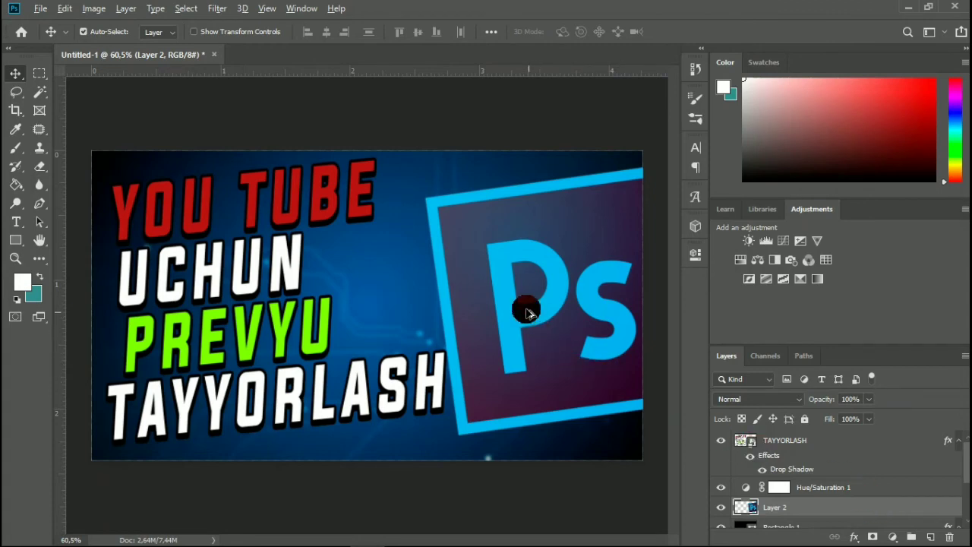
pyautogui.scroll(2, 526, 310)
pyautogui.scroll(-1, 526, 309)
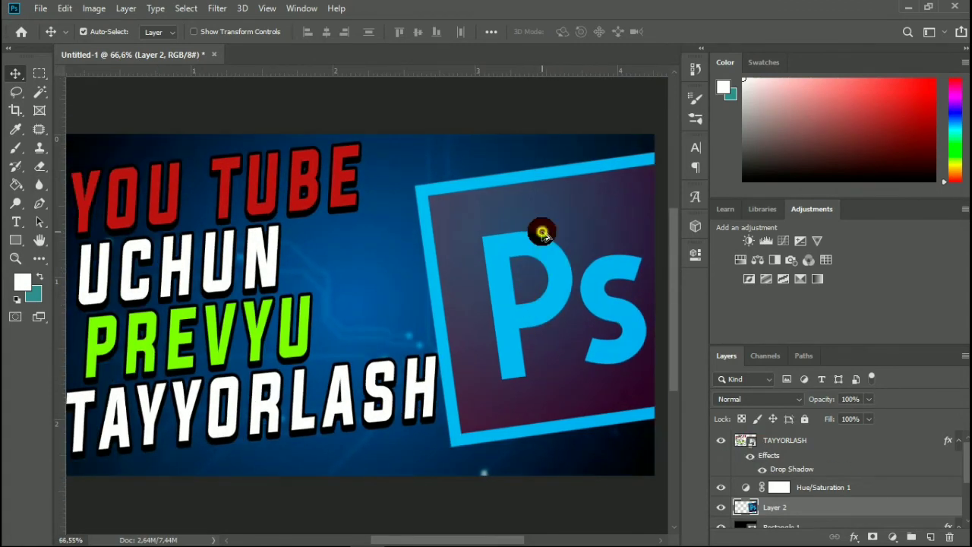
pyautogui.moveTo(542, 232); pyautogui.dragTo(360, 241)
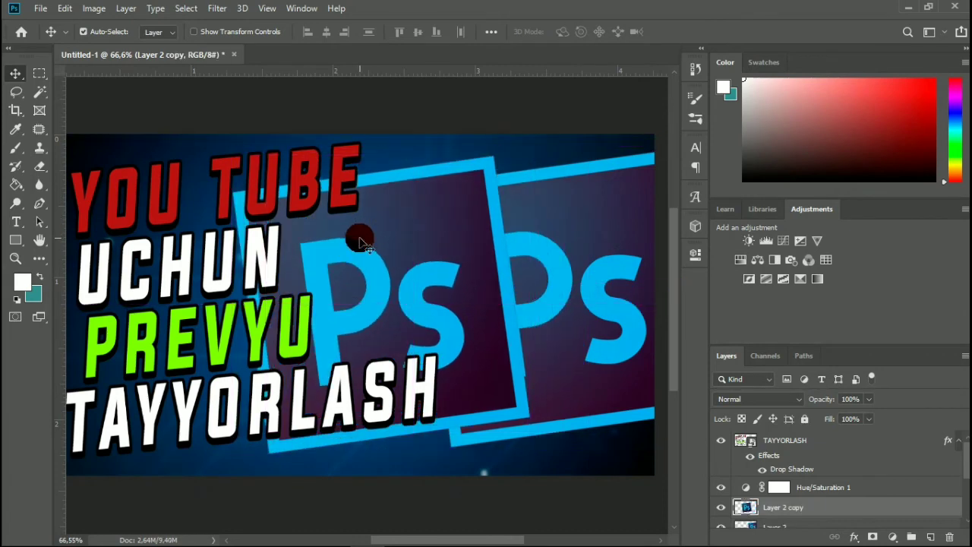
pyautogui.hotkey('ctrl', 't')
pyautogui.moveTo(537, 152); pyautogui.dragTo(623, 148)
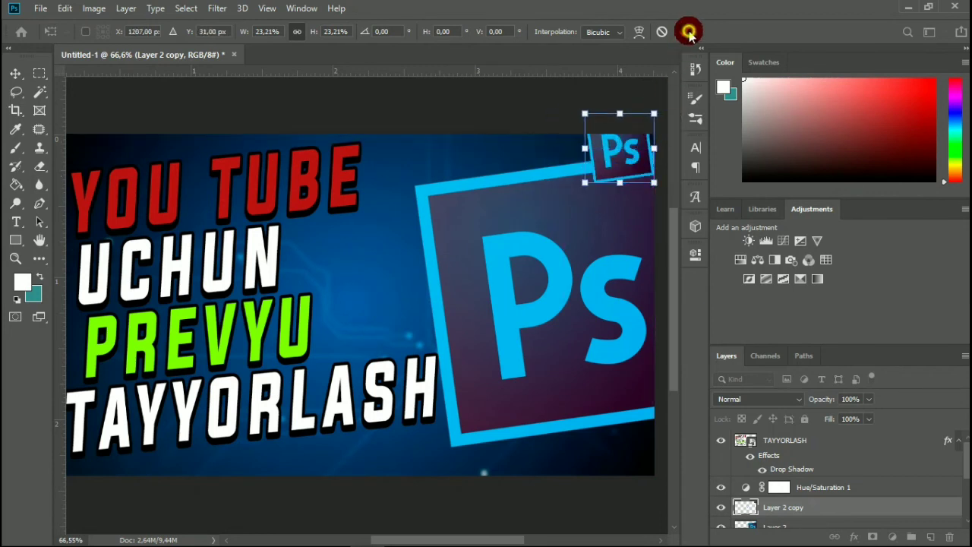
pyautogui.click(689, 31)
# Place the small logo copy's layer beneath the large logo layer and rotate the copy further counterclockwise.
pyautogui.scroll(-1, 823, 497)
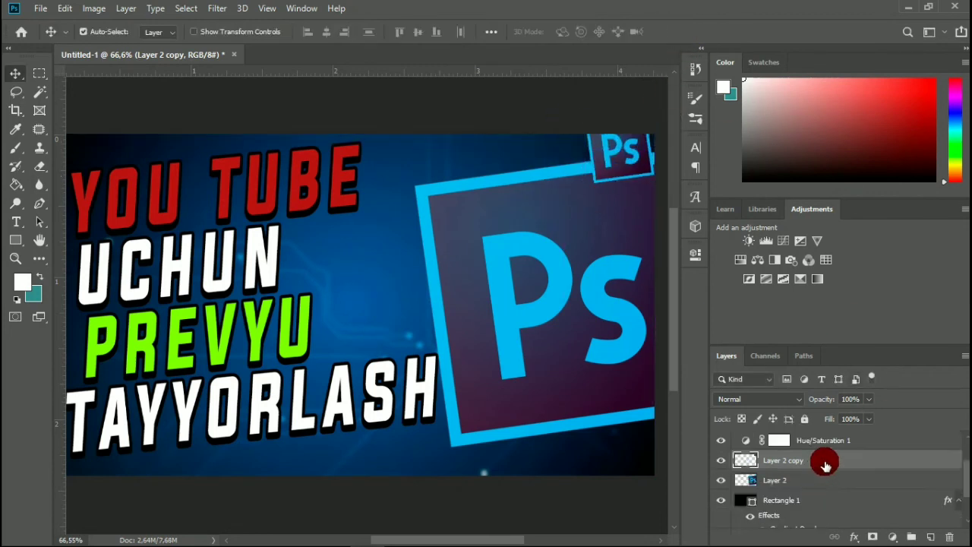
pyautogui.moveTo(826, 465); pyautogui.dragTo(825, 484)
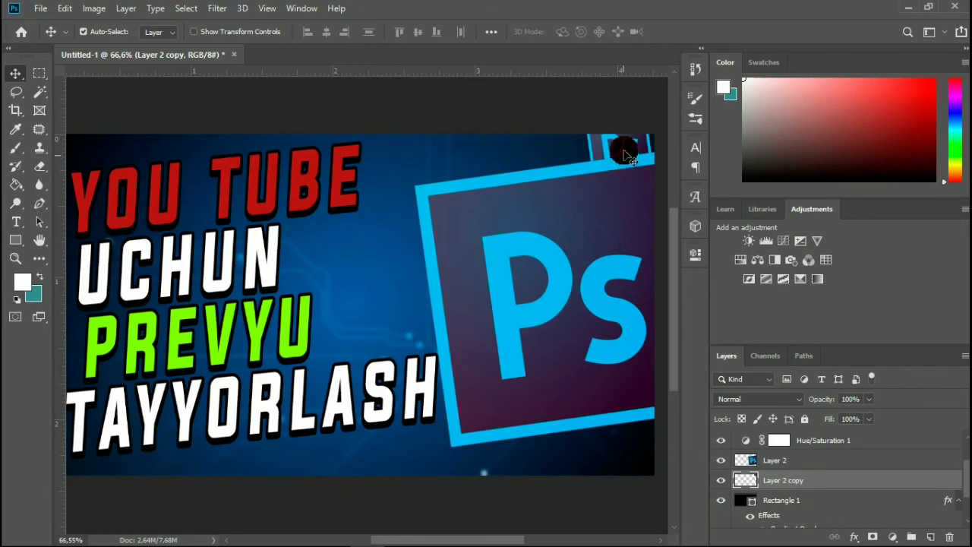
pyautogui.hotkey('ctrl', 't')
pyautogui.moveTo(560, 109)
pyautogui.mouseDown()
pyautogui.moveTo(569, 102)
pyautogui.moveTo(560, 126)
pyautogui.mouseUp()
# Duplicate the small logo into the canvas's lower-right corner, behind the large logo, and adjust the new copy with Free Transform.
pyautogui.moveTo(629, 148); pyautogui.dragTo(651, 445)
pyautogui.click(686, 31)
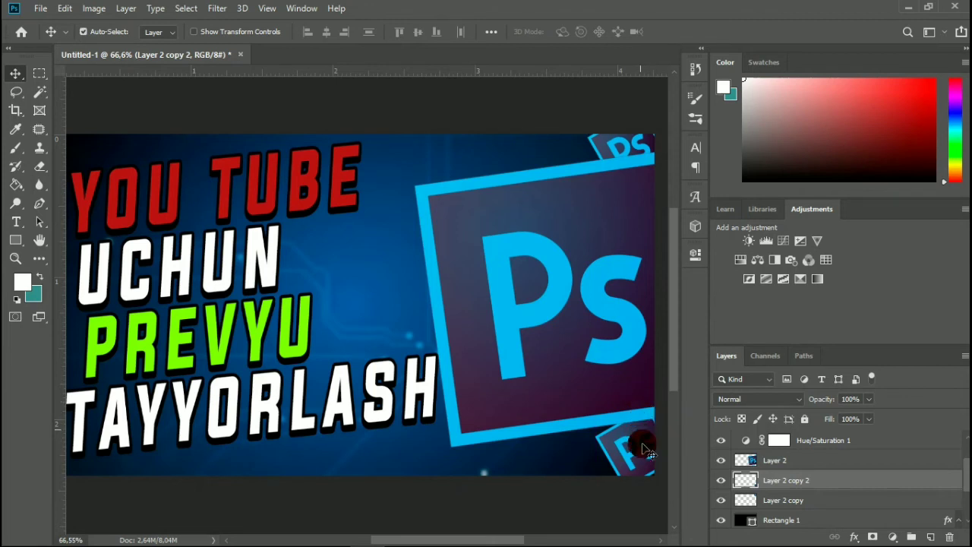
pyautogui.hotkey('ctrl', 't')
pyautogui.moveTo(598, 488); pyautogui.dragTo(618, 472)
pyautogui.click(684, 33)
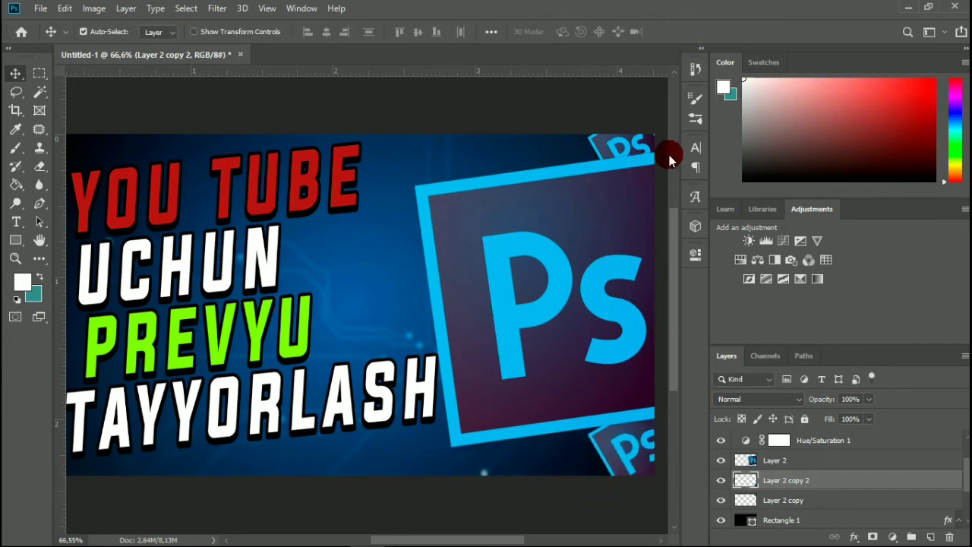
# Apply a Motion Blur with a 90° angle and 30-pixel distance to the small logo copy in the canvas's upper-right corner.
pyautogui.click(628, 145)
pyautogui.click(214, 11)
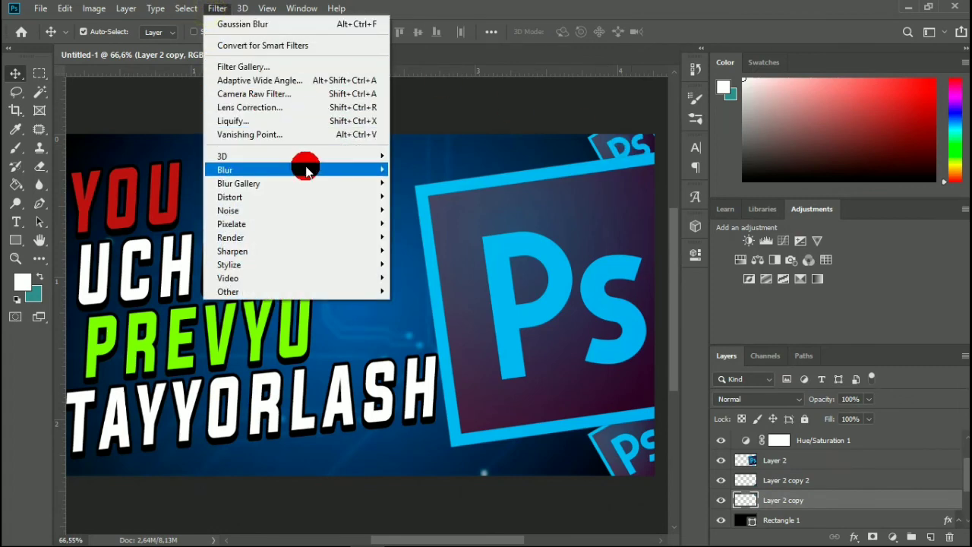
pyautogui.moveTo(304, 168)
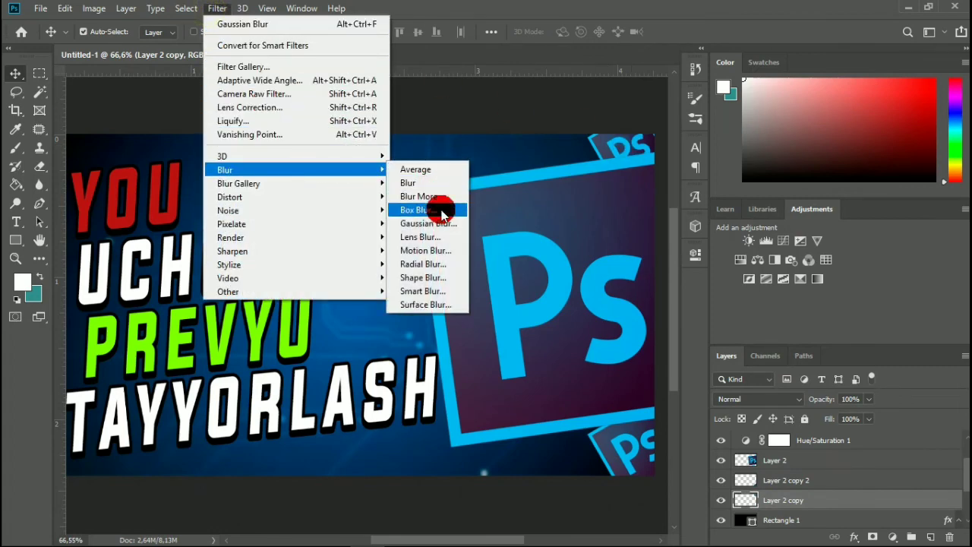
pyautogui.click(427, 250)
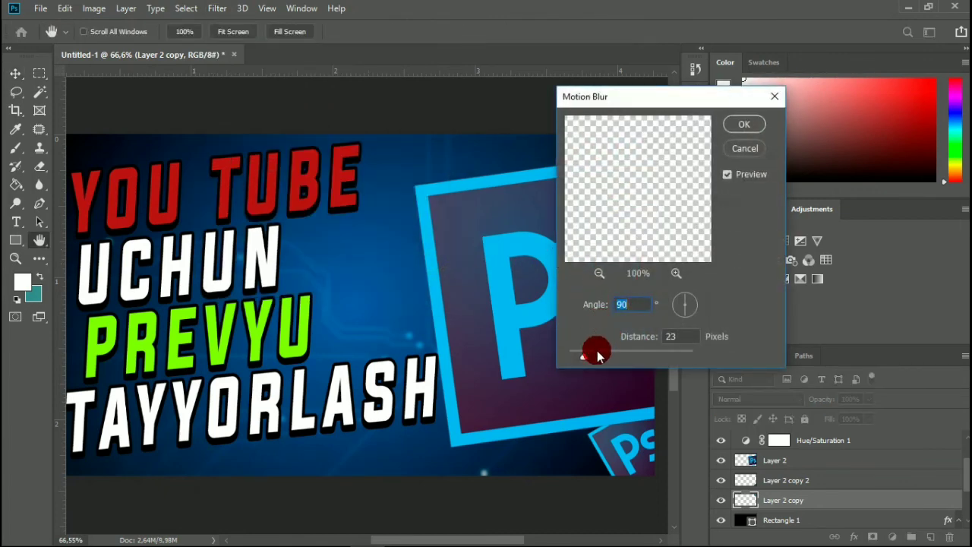
pyautogui.moveTo(625, 99); pyautogui.dragTo(717, 164)
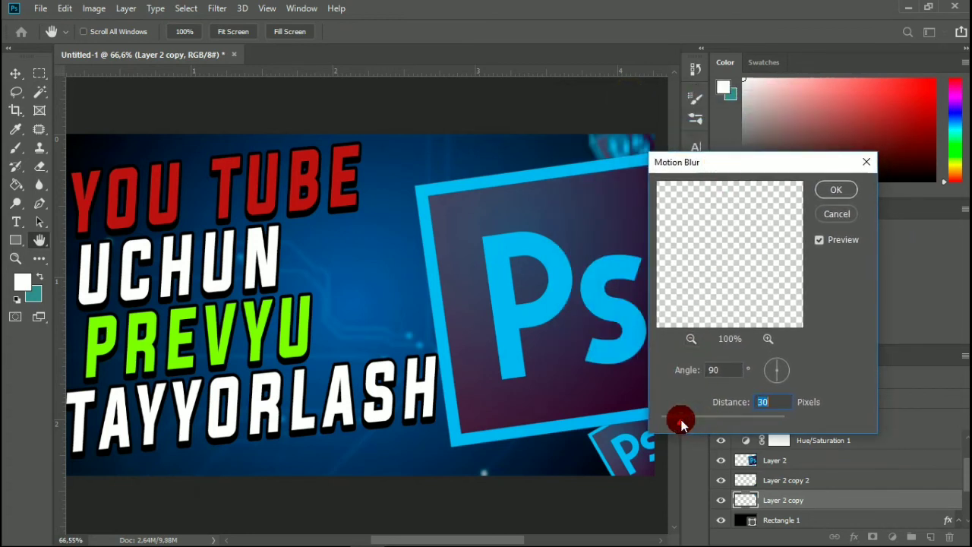
pyautogui.click(828, 192)
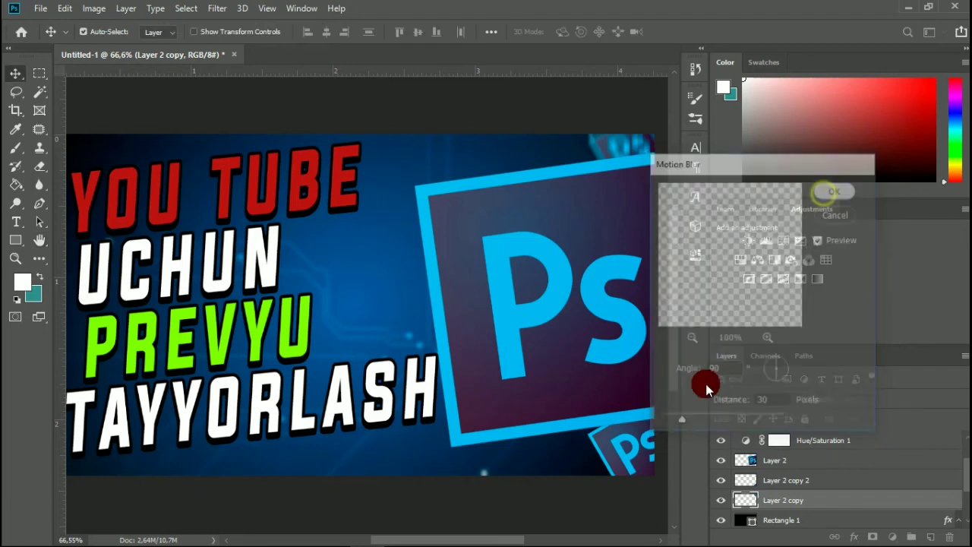
# Reapply the same Motion Blur to the small logo copy in the canvas's lower-right corner.
pyautogui.click(622, 456)
pyautogui.click(218, 9)
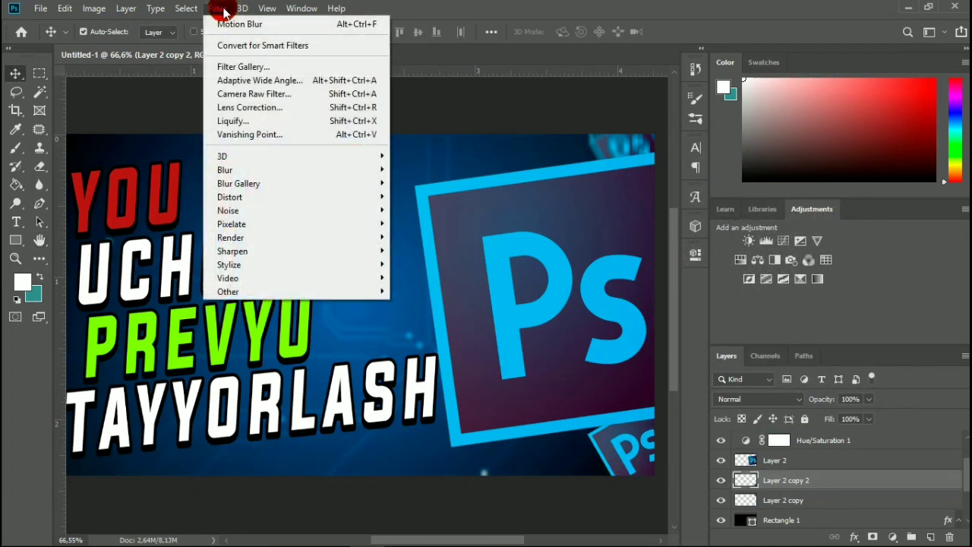
pyautogui.click(371, 28)
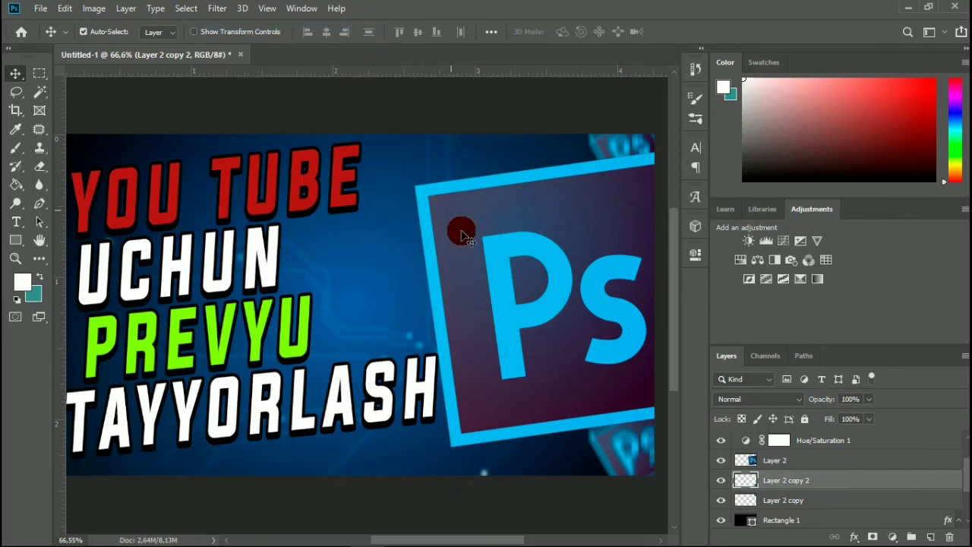
# Shift the large Photoshop logo slightly right and up, further over the canvas's right edge, keeping its size and angle.
pyautogui.press('ctrl')
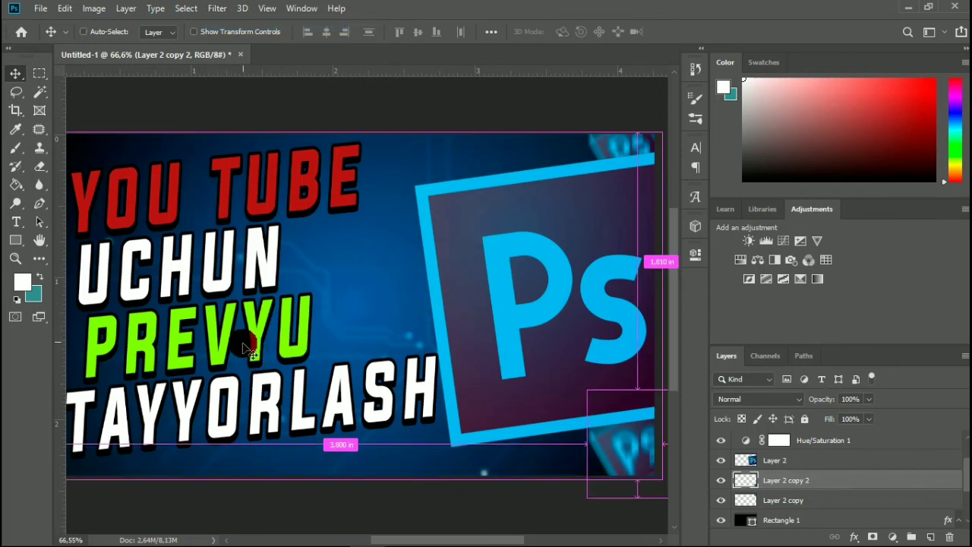
pyautogui.scroll(-2, 245, 347)
pyautogui.scroll(1, 245, 345)
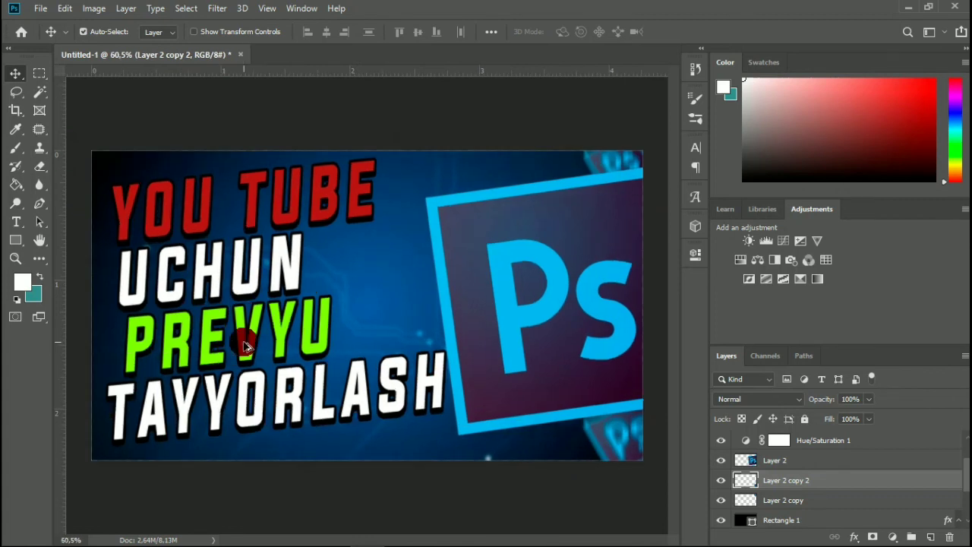
pyautogui.click(469, 370)
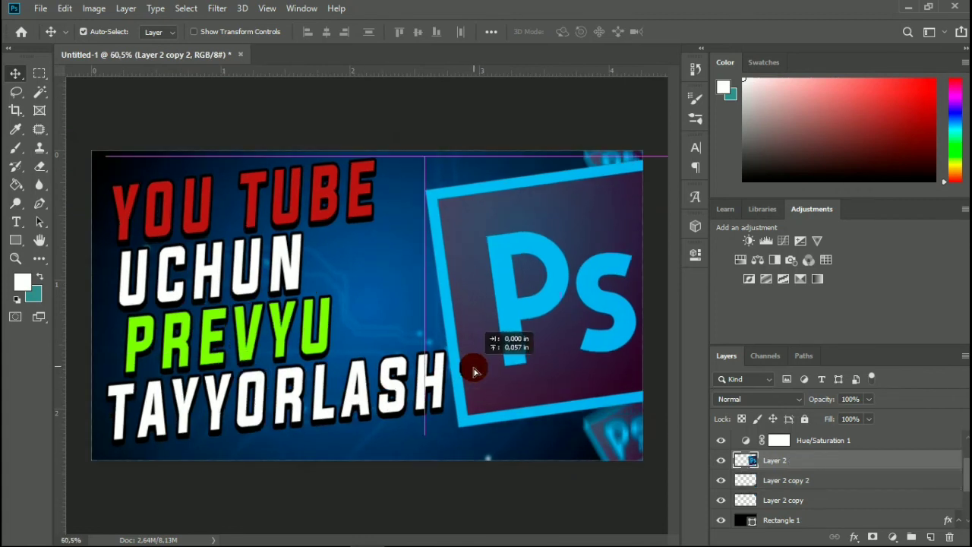
pyautogui.moveTo(473, 371); pyautogui.dragTo(478, 373)
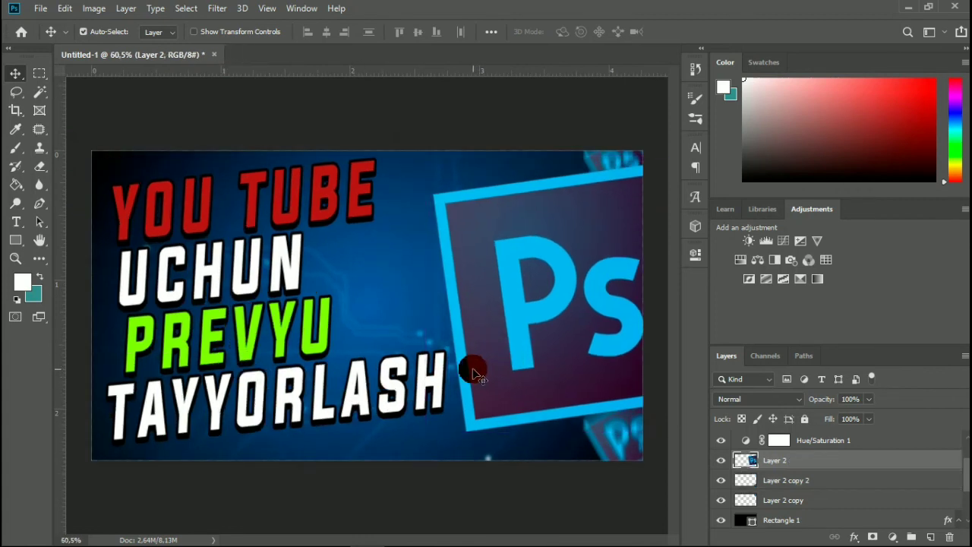
pyautogui.hotkey('ctrl', 't')
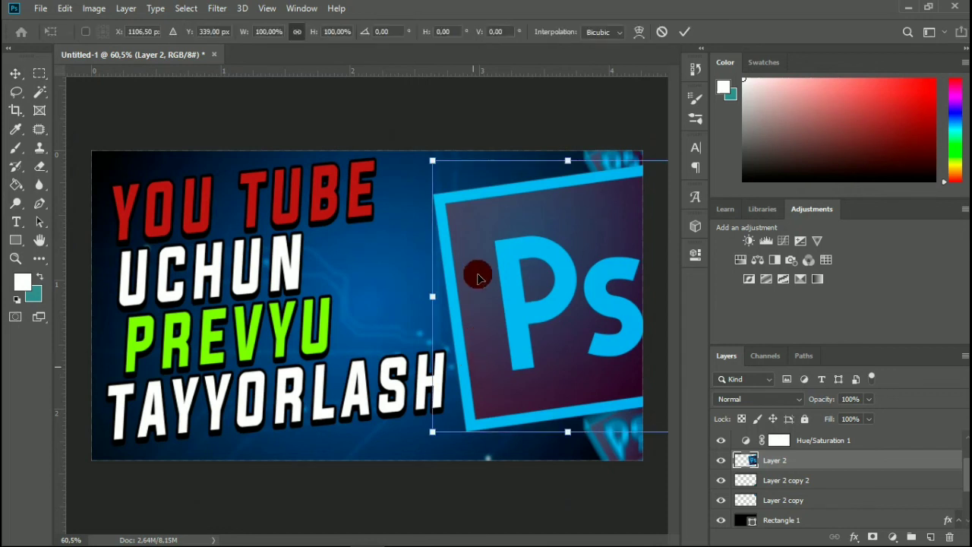
pyautogui.click(685, 32)
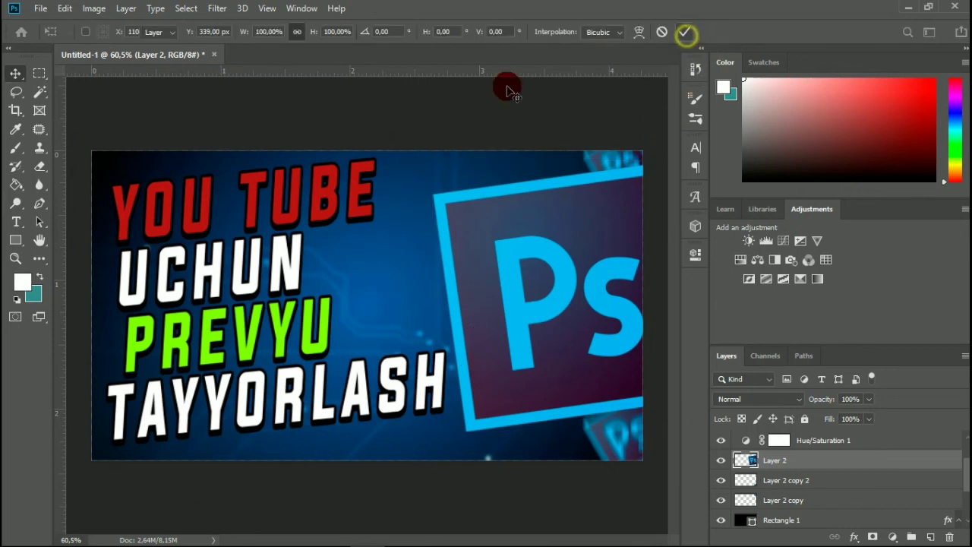
# Transform the title layer to an angle of -1.71°, 96.20% width and about 125% height, and shift it slightly right.
pyautogui.click(340, 212)
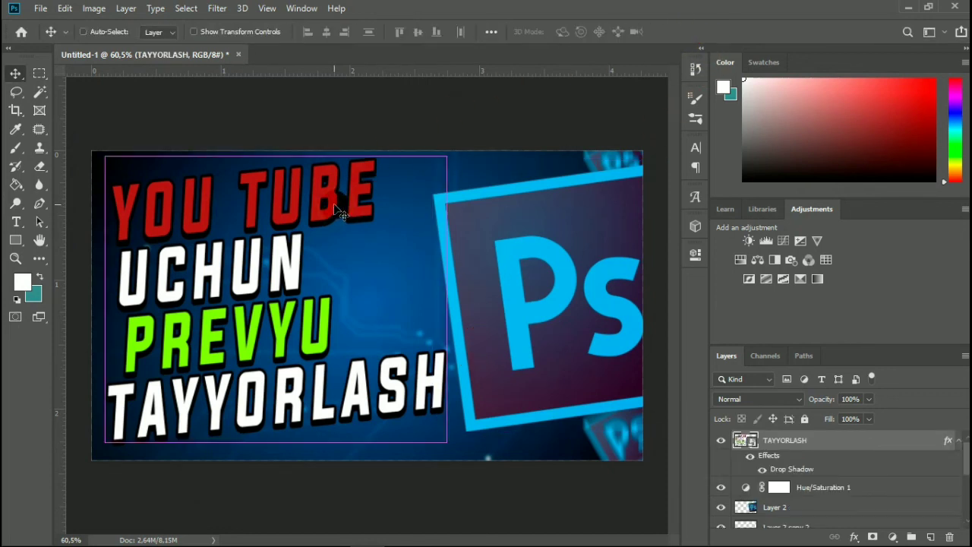
pyautogui.hotkey('ctrl', 't')
pyautogui.moveTo(403, 130); pyautogui.dragTo(479, 125)
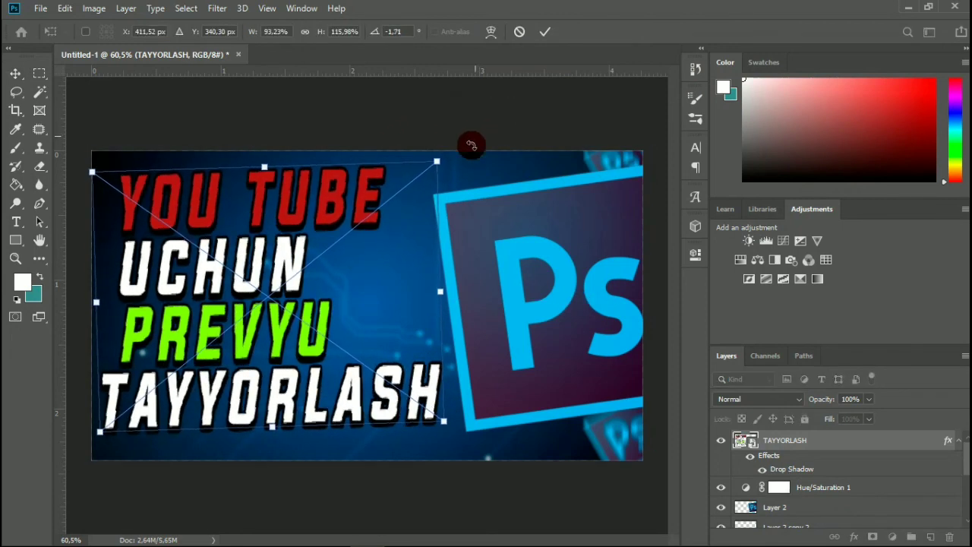
pyautogui.moveTo(447, 424); pyautogui.dragTo(451, 426)
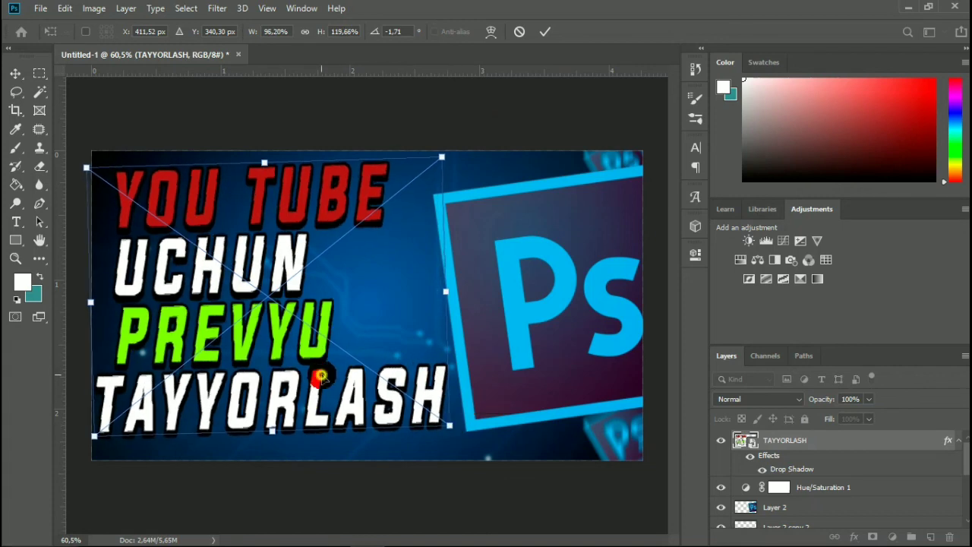
pyautogui.moveTo(272, 431); pyautogui.dragTo(276, 449)
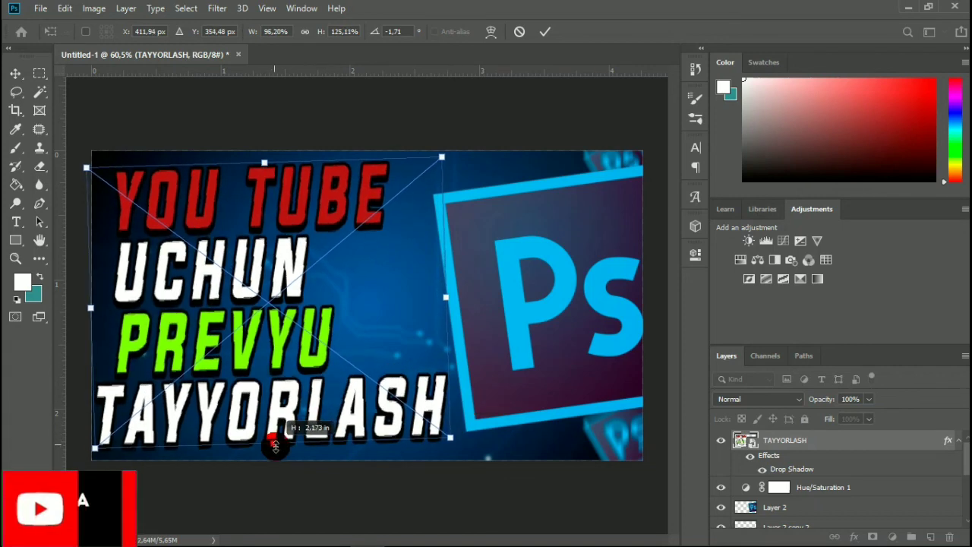
pyautogui.moveTo(226, 413); pyautogui.dragTo(230, 413)
pyautogui.click(548, 34)
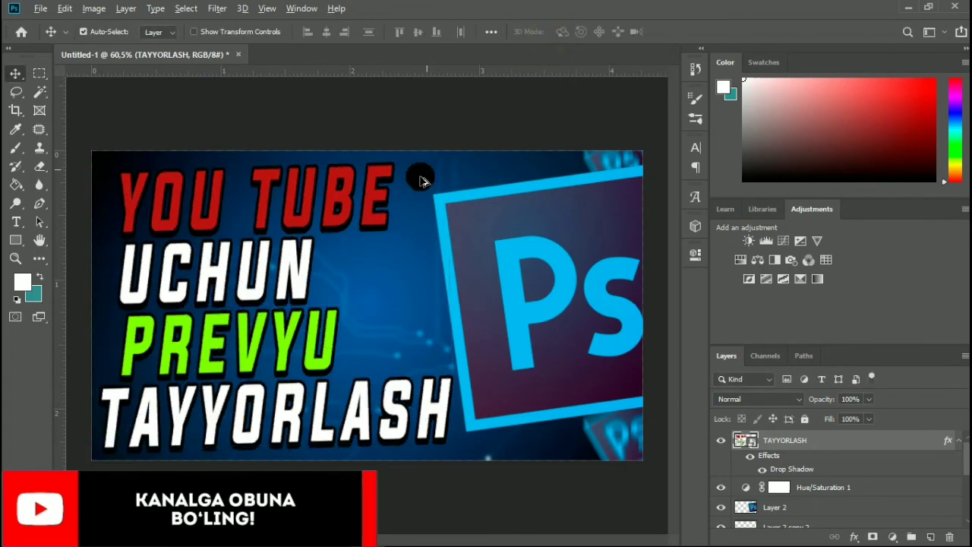
# Rotate the large Photoshop logo about 2° counterclockwise.
pyautogui.scroll(2, 258, 225)
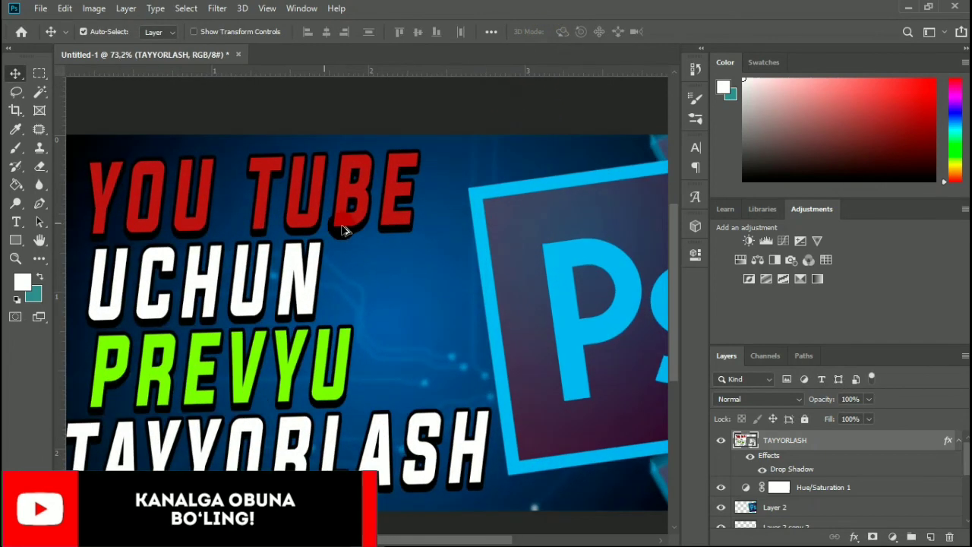
pyautogui.hscroll(2, 498, 310)
pyautogui.hscroll(2, 498, 310)
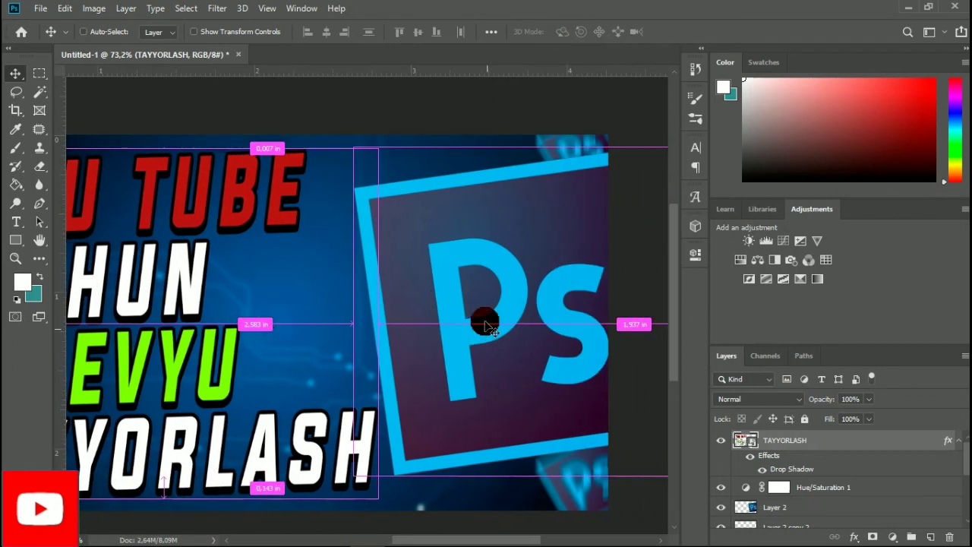
pyautogui.keyDown('ctrl'); pyautogui.click(463, 316); pyautogui.keyUp('ctrl')
pyautogui.hotkey('ctrl', 't')
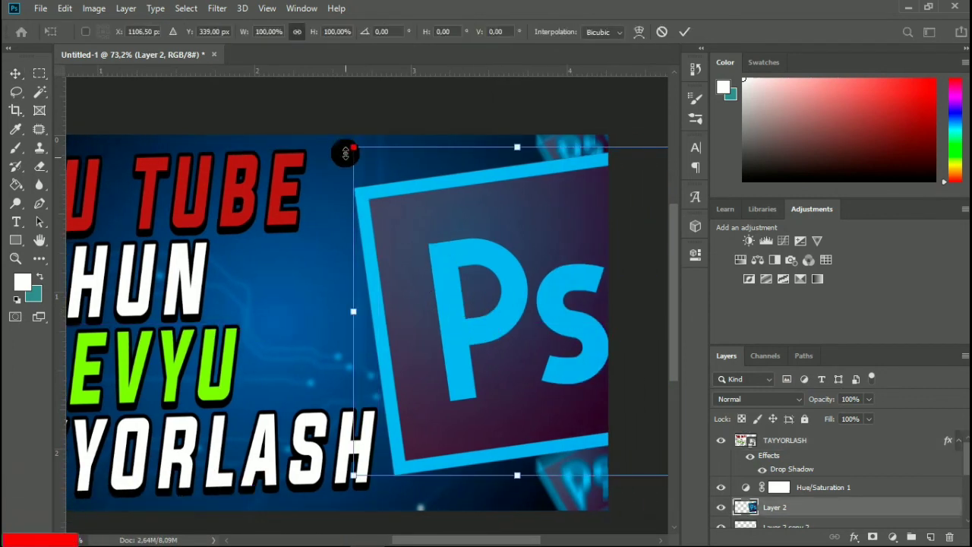
pyautogui.moveTo(341, 135)
pyautogui.mouseDown()
pyautogui.moveTo(380, 115)
pyautogui.moveTo(341, 145)
pyautogui.mouseUp()
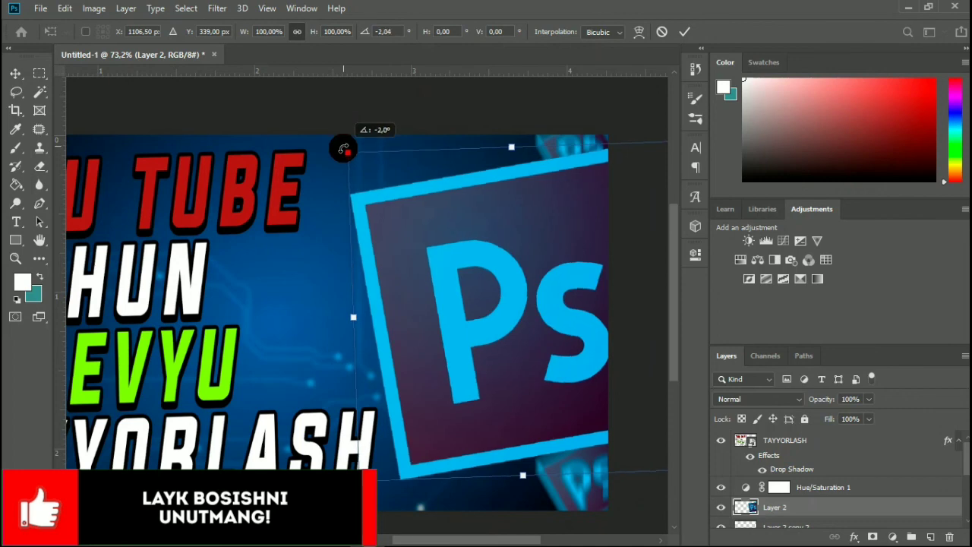
pyautogui.click(685, 32)
pyautogui.scroll(-3, 524, 167)
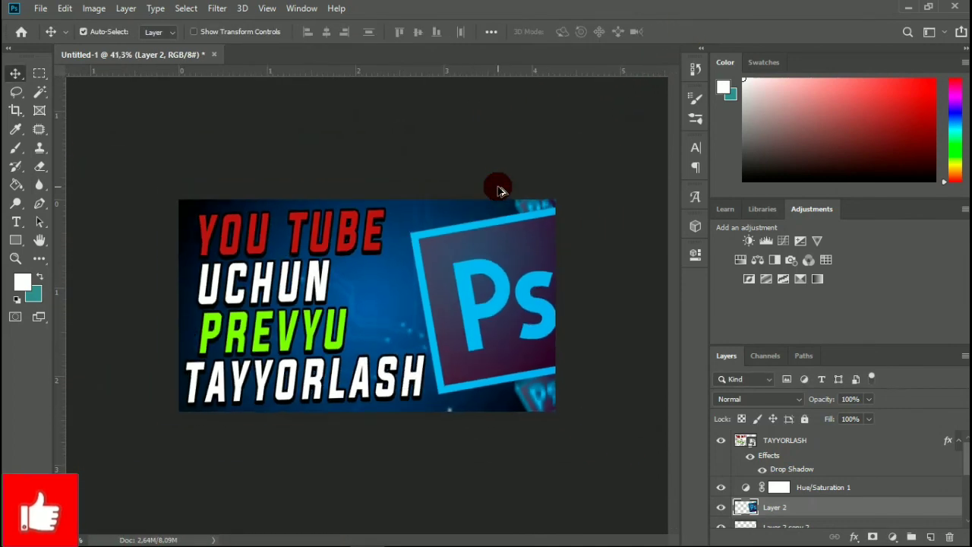
pyautogui.scroll(1, 494, 214)
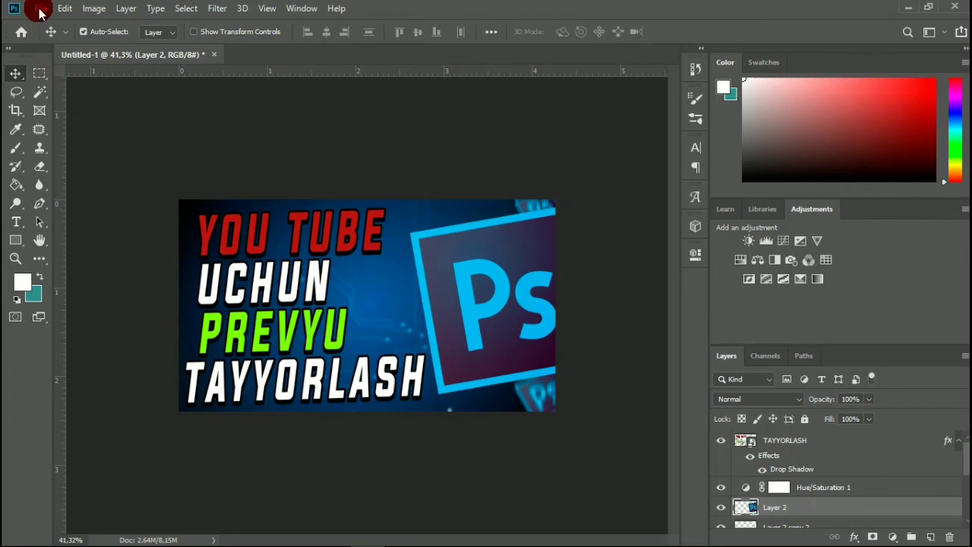
# Add a Levels adjustment layer above all layers, with black input 19, midtones about 1.04 and a lowered white input level.
pyautogui.click(403, 119)
pyautogui.scroll(3, 410, 128)
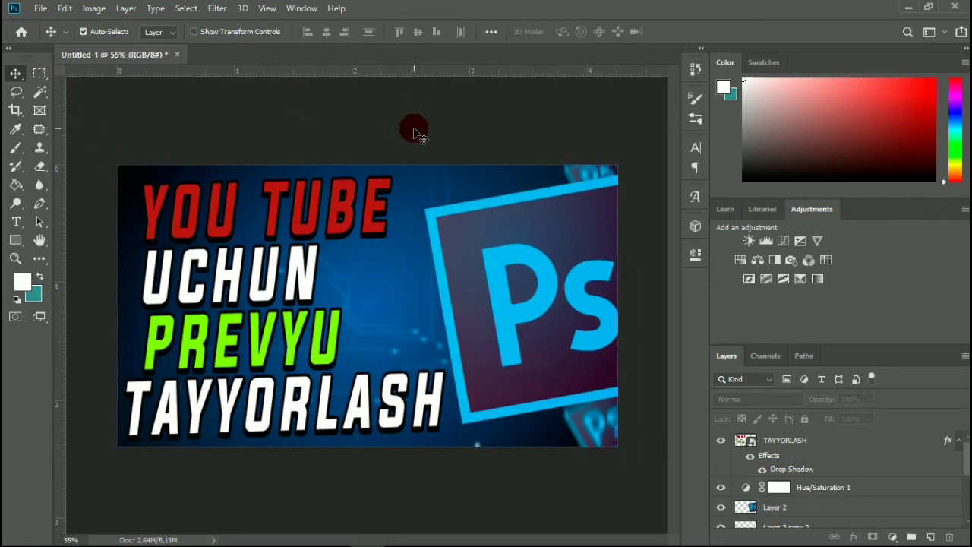
pyautogui.scroll(-1, 437, 131)
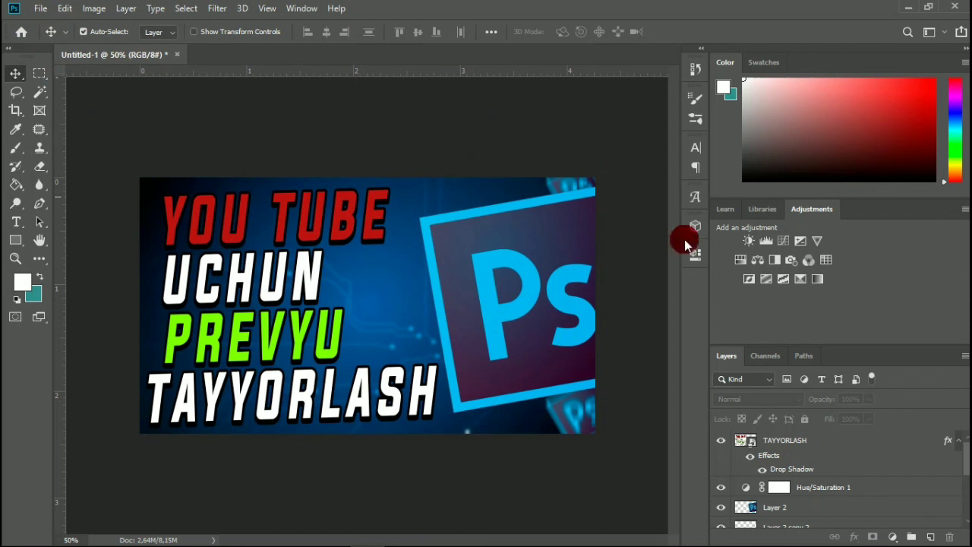
pyautogui.click(892, 537)
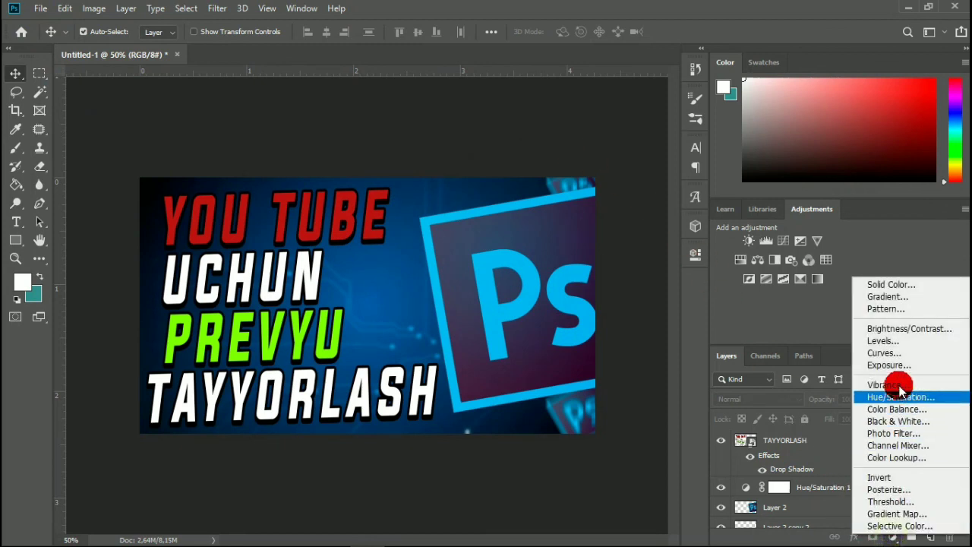
pyautogui.click(893, 340)
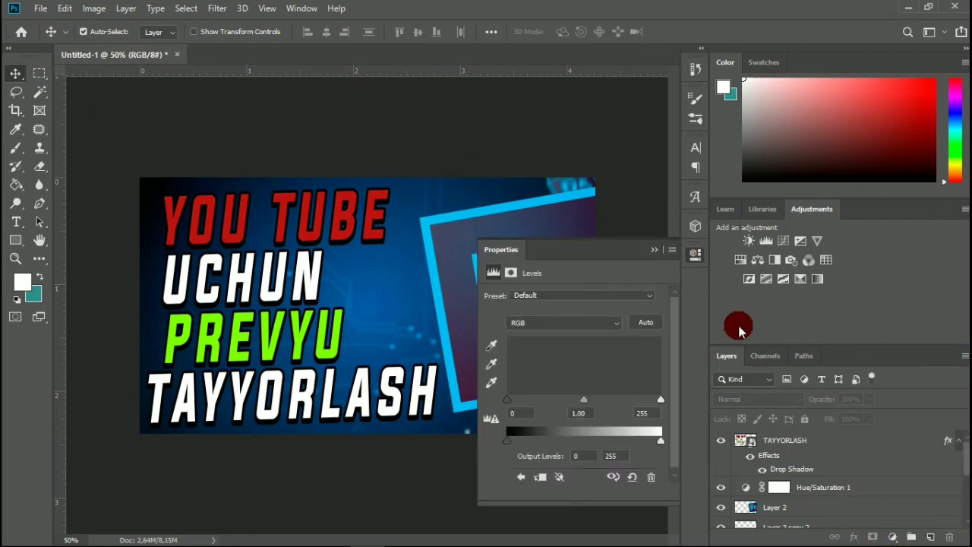
pyautogui.moveTo(506, 399); pyautogui.dragTo(523, 404)
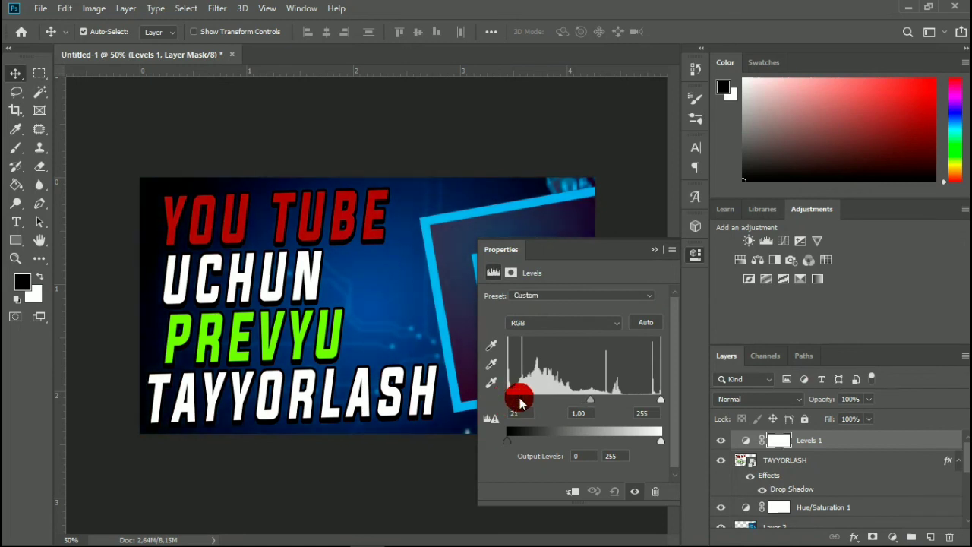
pyautogui.click(588, 400)
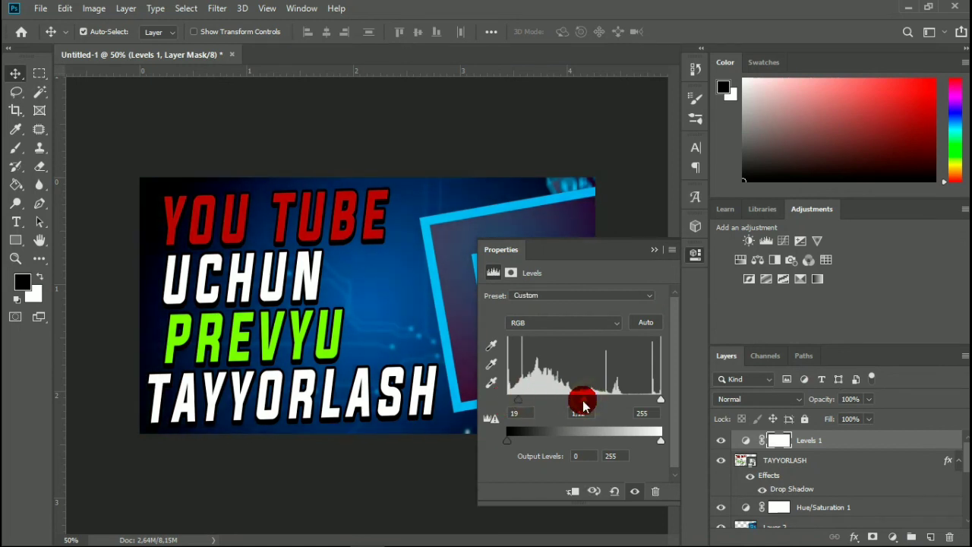
pyautogui.moveTo(584, 407)
pyautogui.mouseDown()
pyautogui.moveTo(603, 401)
pyautogui.moveTo(588, 416)
pyautogui.mouseUp()
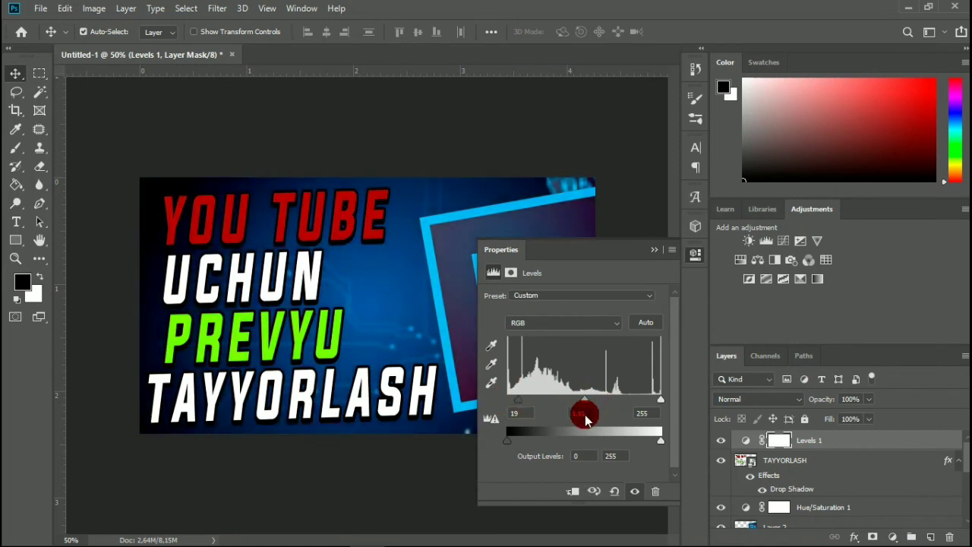
pyautogui.click(658, 407)
pyautogui.moveTo(650, 408)
pyautogui.mouseDown()
pyautogui.moveTo(637, 406)
pyautogui.moveTo(648, 408)
pyautogui.mouseUp()
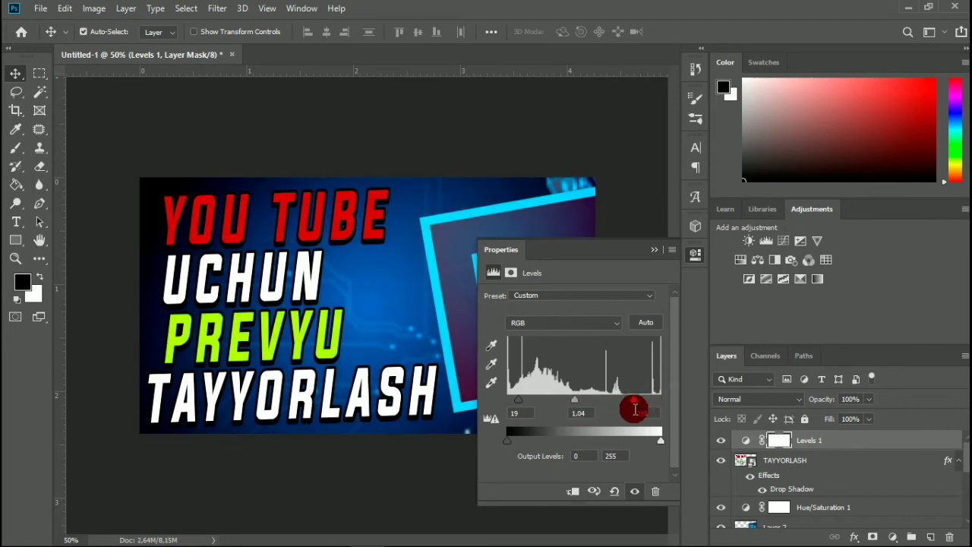
pyautogui.click(651, 250)
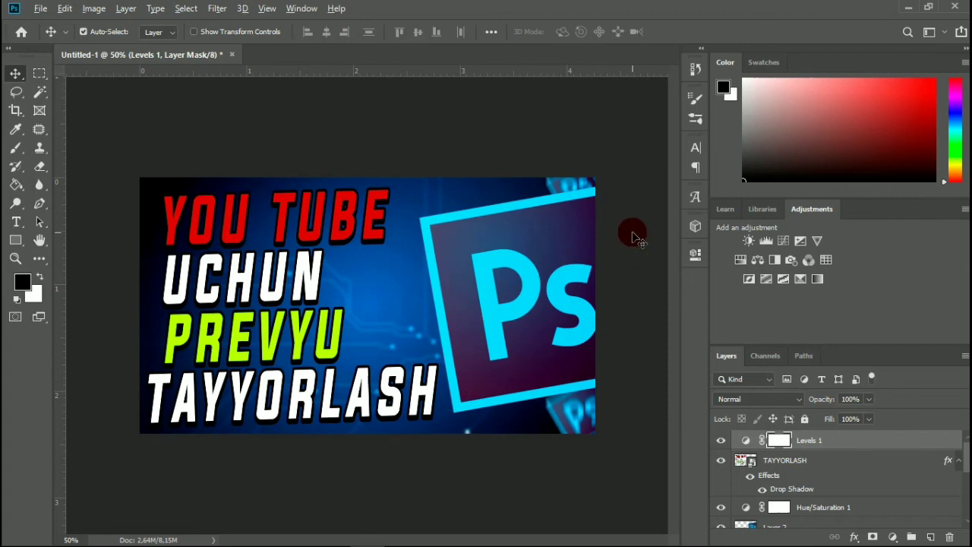
pyautogui.scroll(-1, 636, 240)
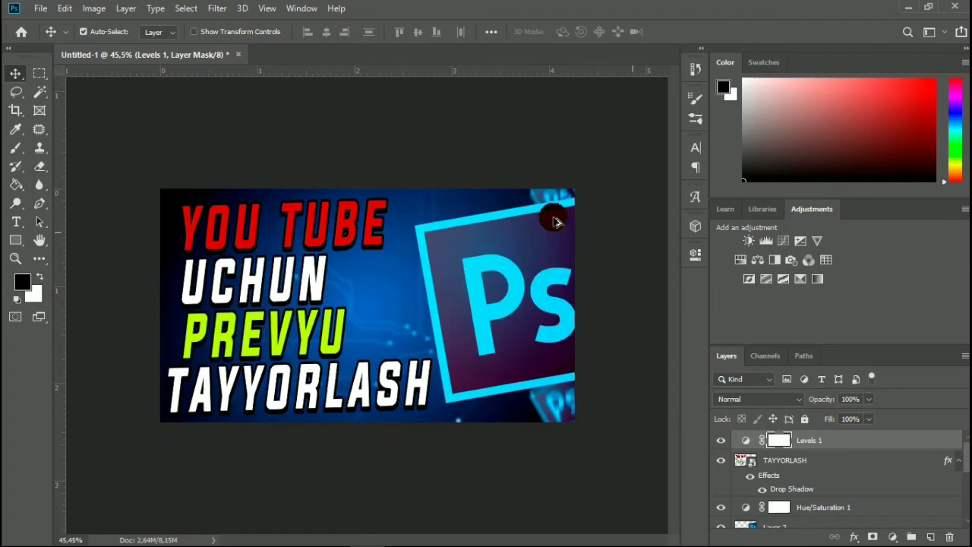
pyautogui.click(42, 8)
pyautogui.click(385, 141)
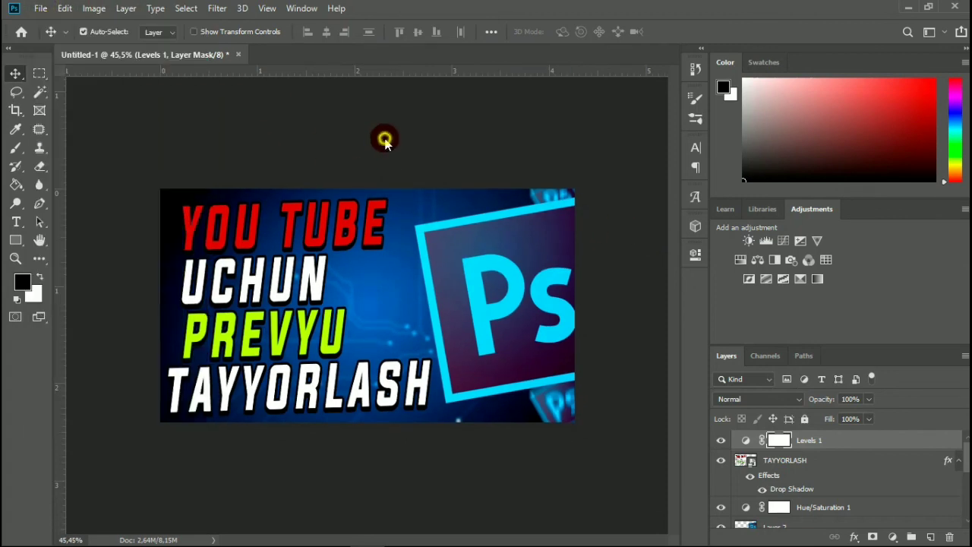